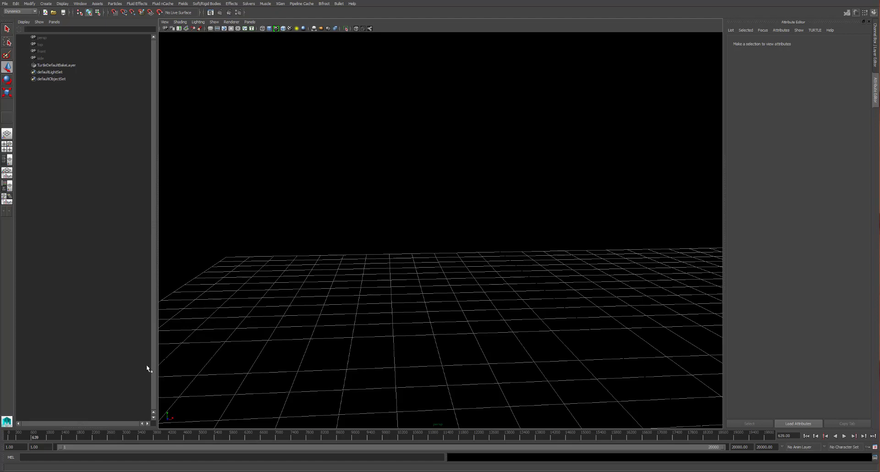
# Switch the menu set to nDynamics and return it to Dynamics
pyautogui.click(27, 15)
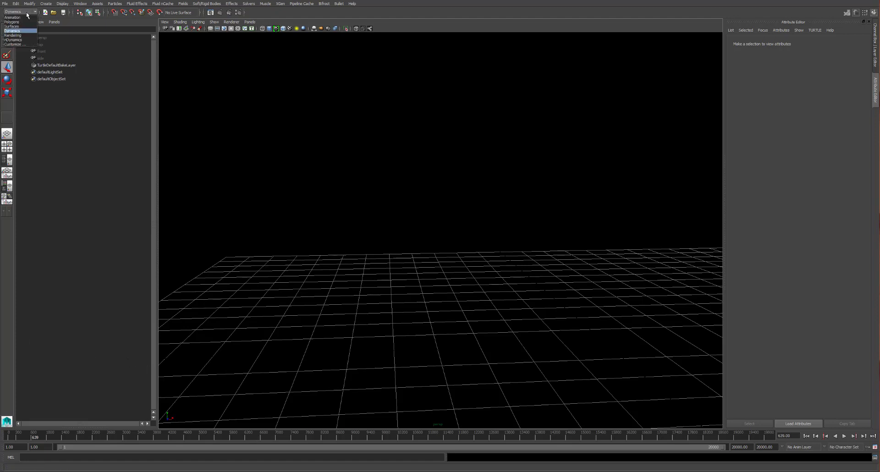
pyautogui.click(27, 15)
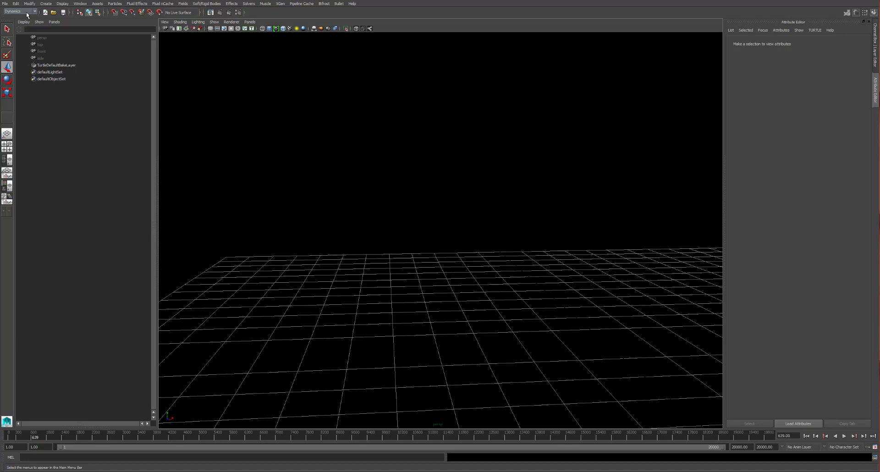
pyautogui.click(26, 14)
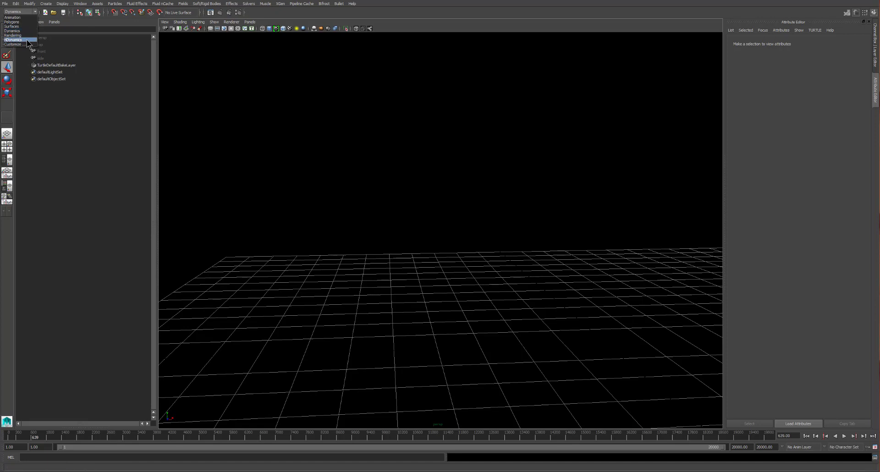
pyautogui.click(13, 40)
pyautogui.press('Left')
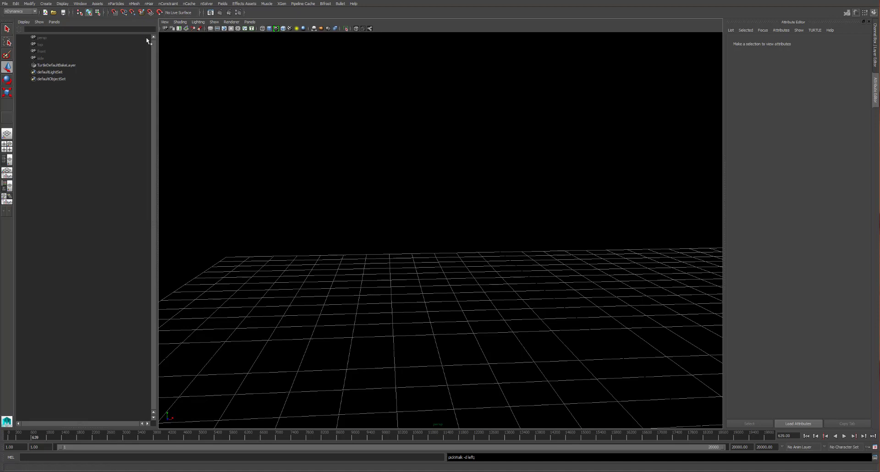
pyautogui.click(29, 11)
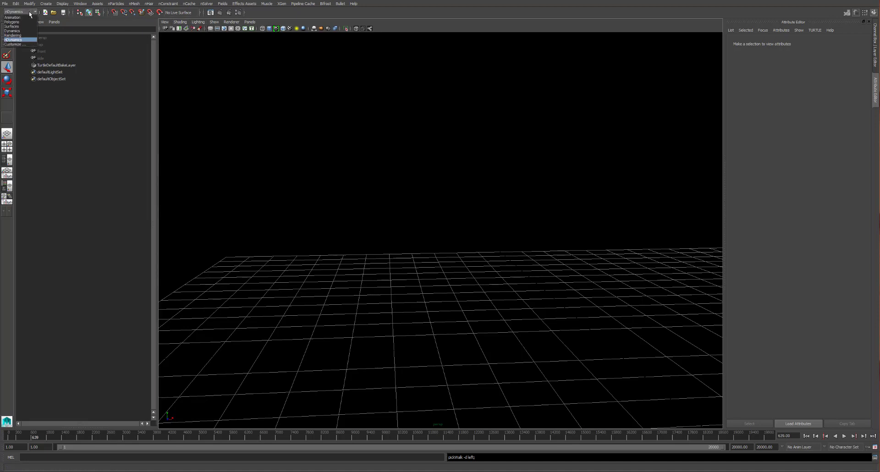
pyautogui.click(24, 31)
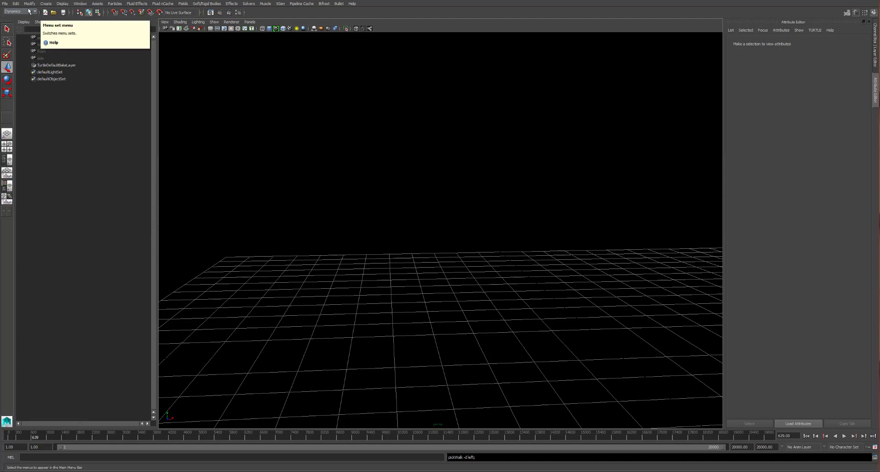
pyautogui.click(28, 11)
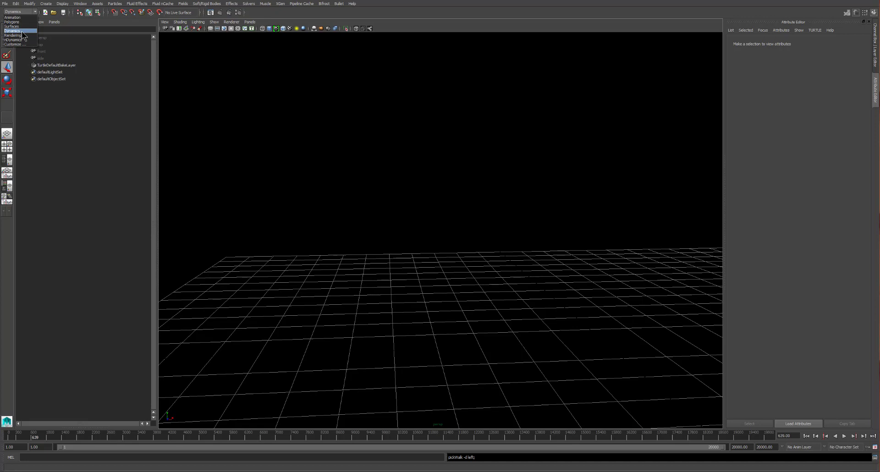
pyautogui.click(22, 30)
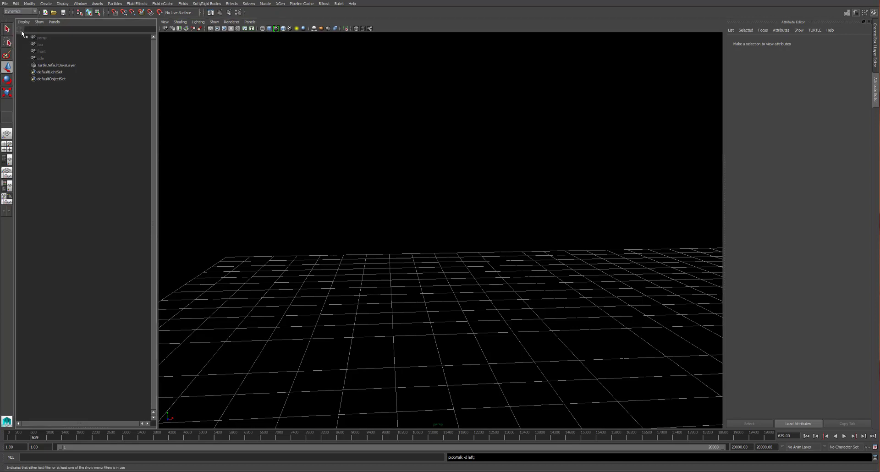
# Create a particle emitter at the origin with the default Create Emitter settings
pyautogui.click(115, 4)
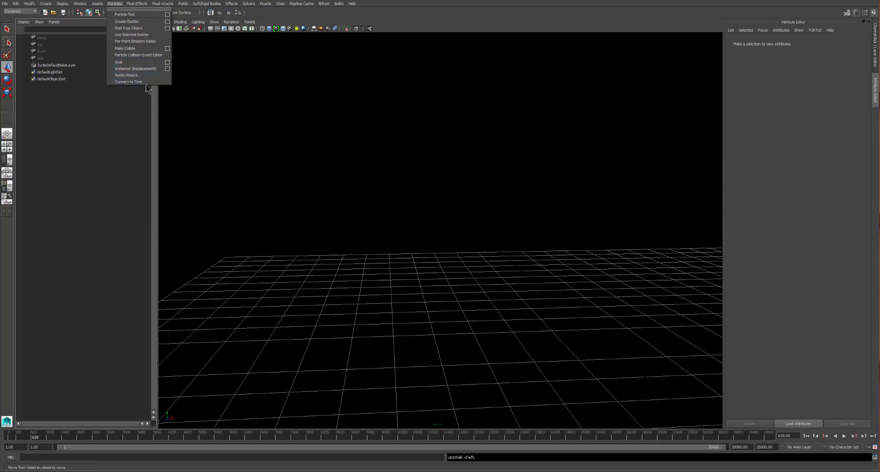
pyautogui.click(139, 22)
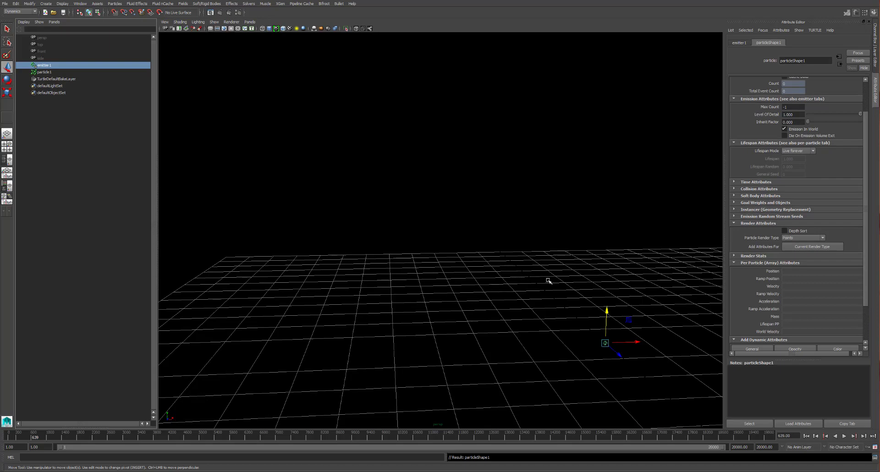
pyautogui.keyDown('alt'); pyautogui.moveTo(554, 272); pyautogui.dragTo(513, 224); pyautogui.keyUp('alt')
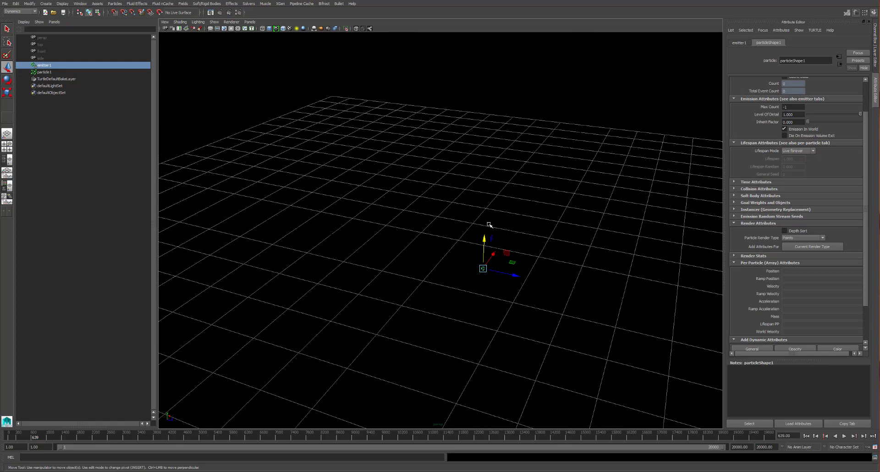
# Cycle through the viewport background colours to the blue gradient
pyautogui.hotkey('alt', 'b')
pyautogui.hotkey('alt', 'b')
pyautogui.hotkey('alt', 'b')
pyautogui.hotkey('alt', 'b')
pyautogui.hotkey('alt', 'b')
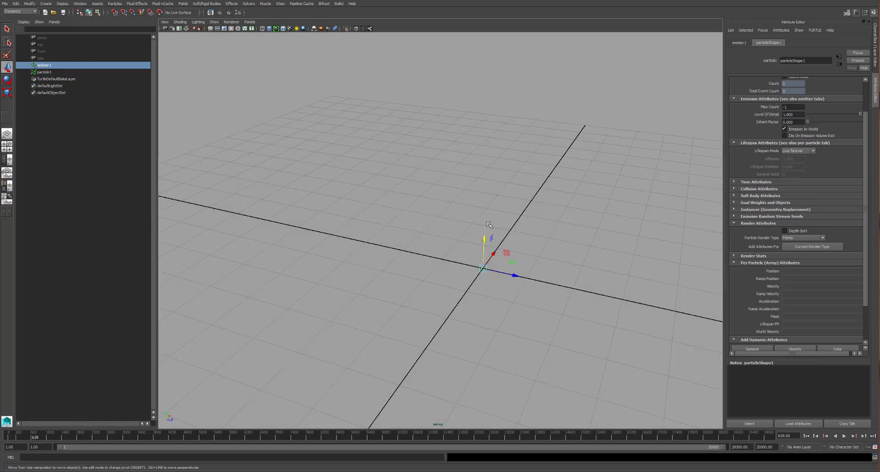
pyautogui.hotkey('alt', 'b')
pyautogui.hotkey('alt', 'b')
pyautogui.hotkey('alt', 'b')
pyautogui.hotkey('alt', 'b')
pyautogui.hotkey('alt', 'b')
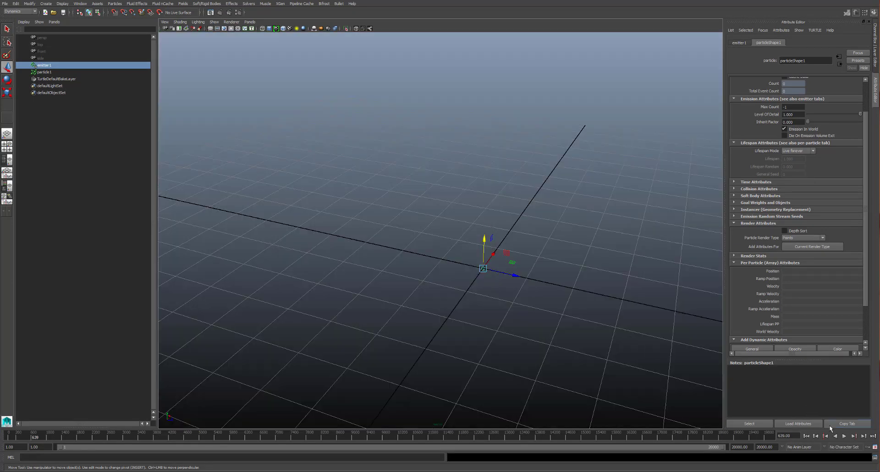
# Preview the particle emission briefly, stop playback, and switch the viewport background to black
pyautogui.click(844, 437)
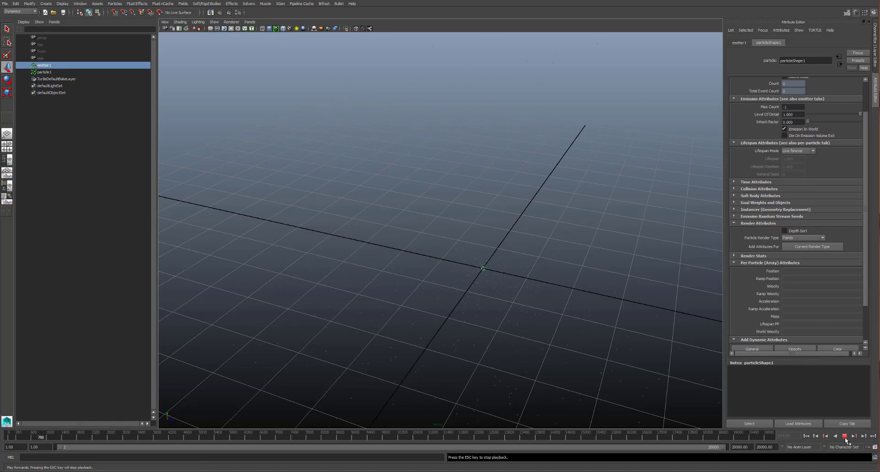
pyautogui.click(845, 437)
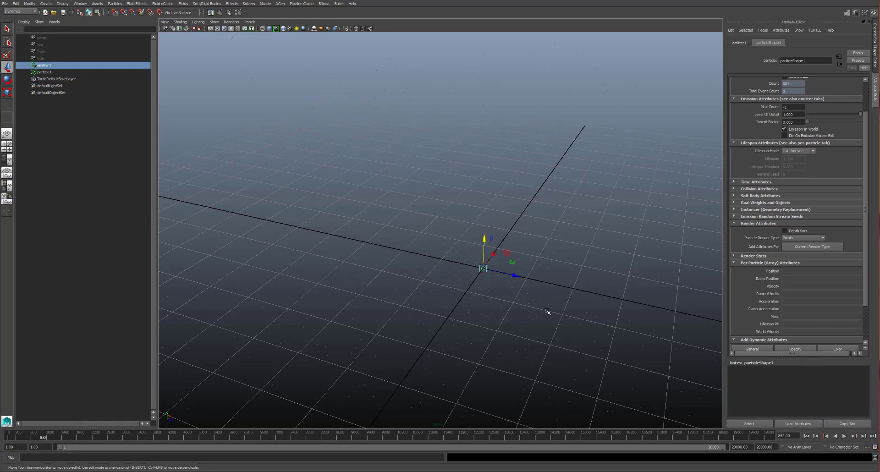
pyautogui.hotkey('alt', 'b')
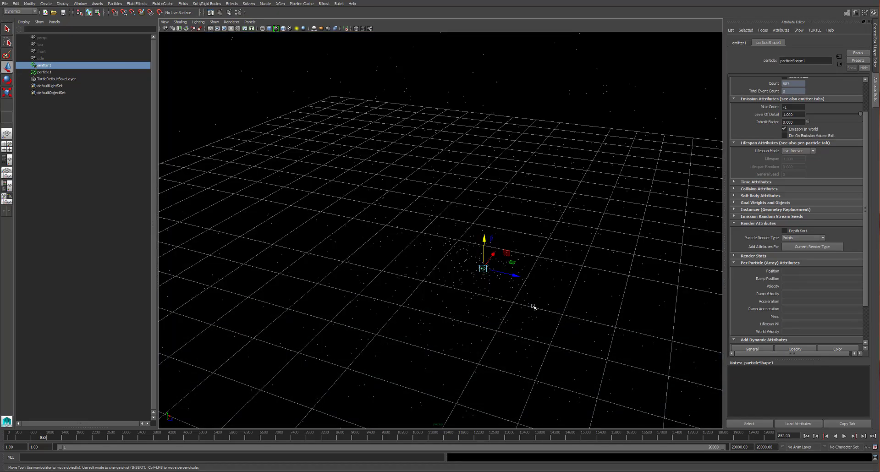
pyautogui.keyDown('alt'); pyautogui.moveTo(550, 301); pyautogui.dragTo(520, 293); pyautogui.keyUp('alt')
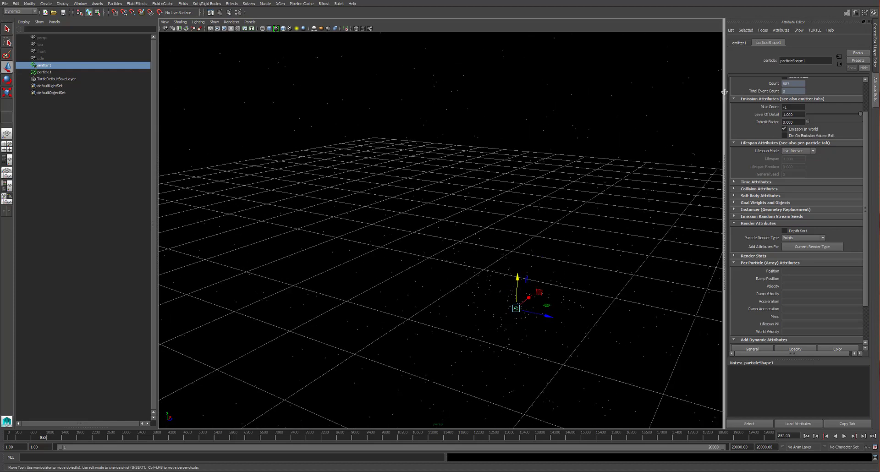
# Examine the attributes of the particle object and the emitter in turn, finishing with the emitter selected
pyautogui.moveTo(724, 91); pyautogui.dragTo(721, 92)
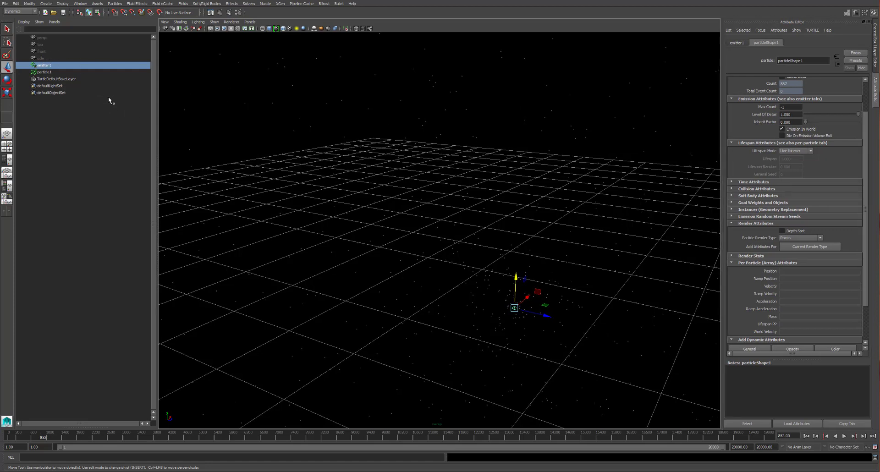
pyautogui.click(45, 72)
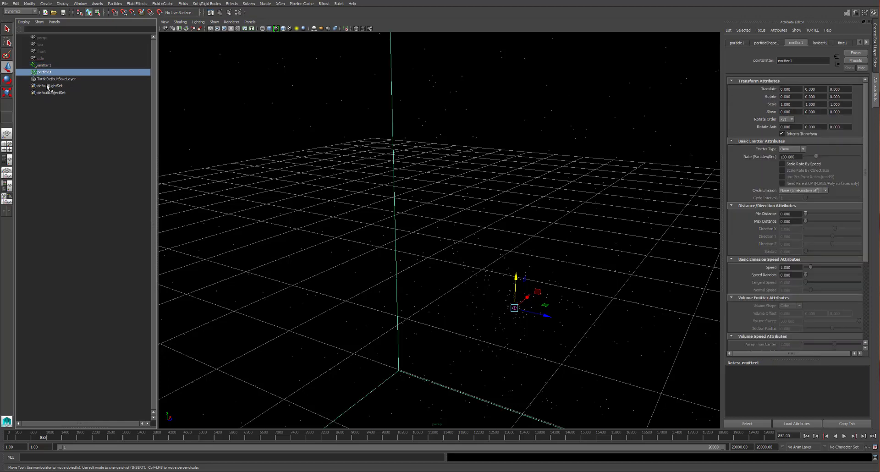
pyautogui.click(46, 66)
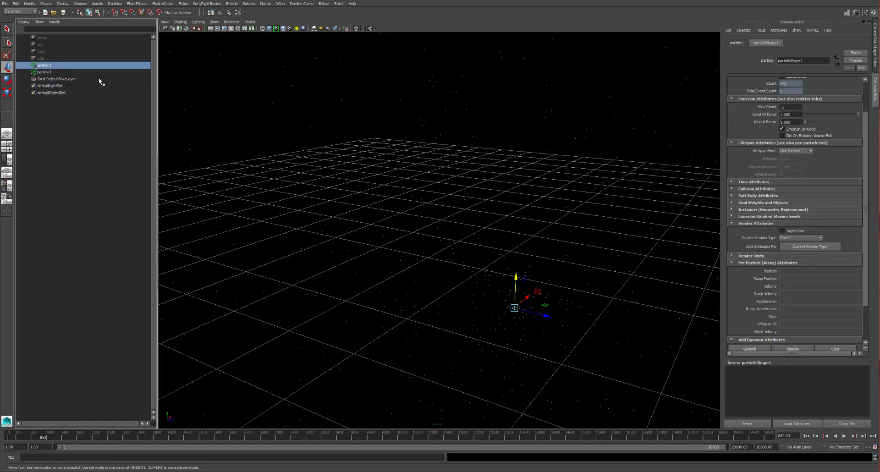
pyautogui.click(49, 71)
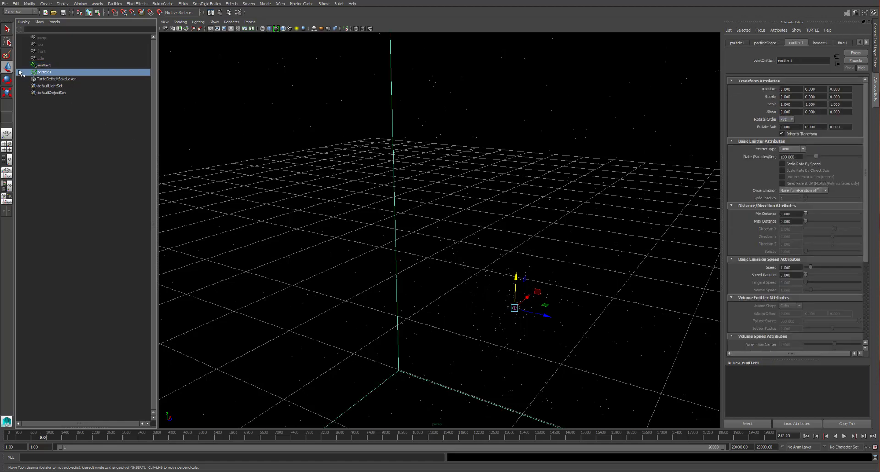
pyautogui.click(45, 66)
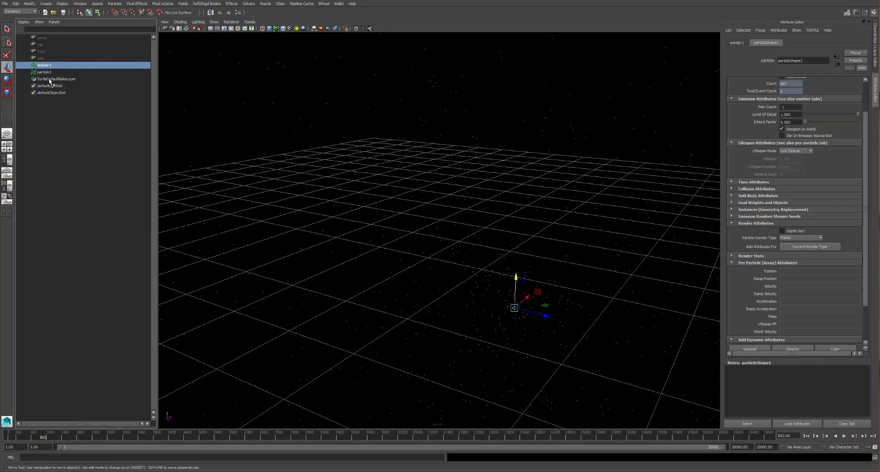
pyautogui.click(46, 73)
pyautogui.click(47, 66)
pyautogui.scroll(3, 807, 169)
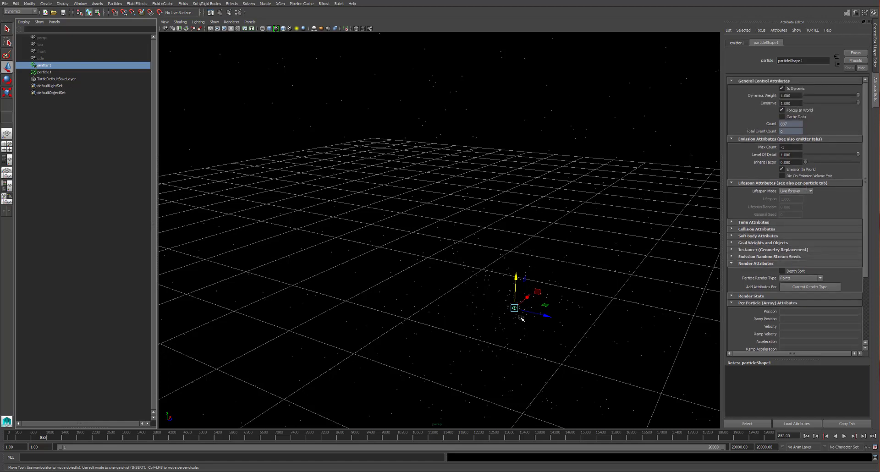
# Raise the emitter to about 1.343 on the Y axis and set its emitter type to Directional
pyautogui.moveTo(521, 318); pyautogui.dragTo(520, 220, button='middle')
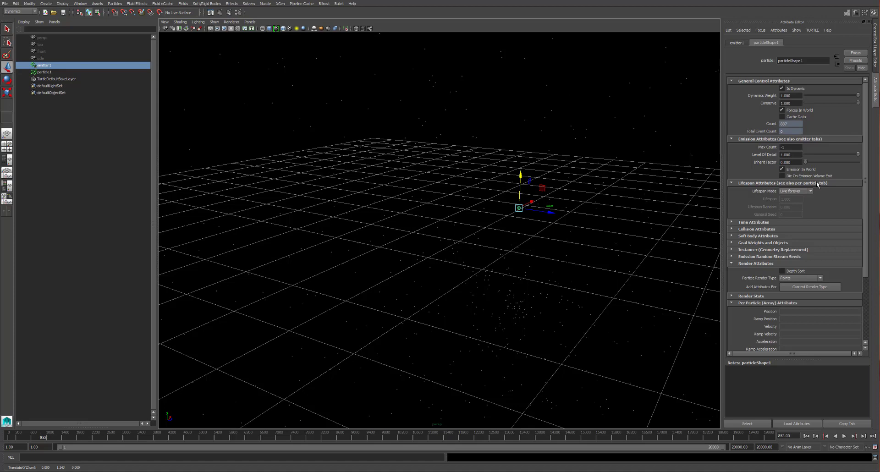
pyautogui.click(738, 43)
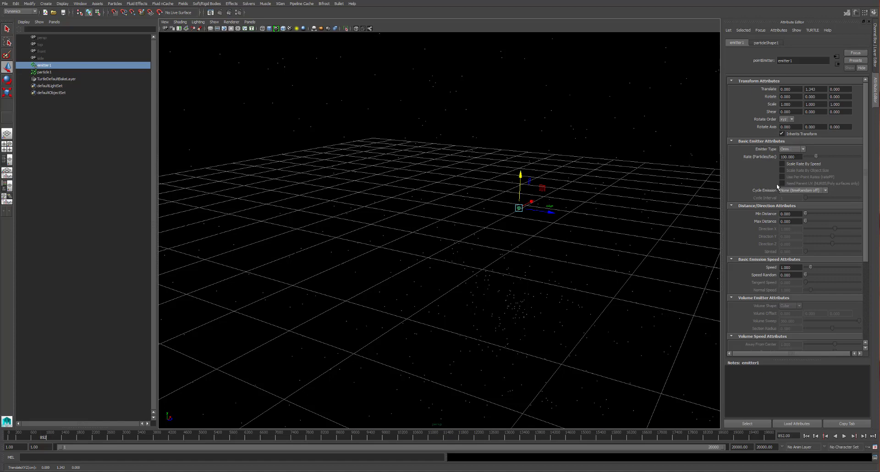
pyautogui.click(795, 150)
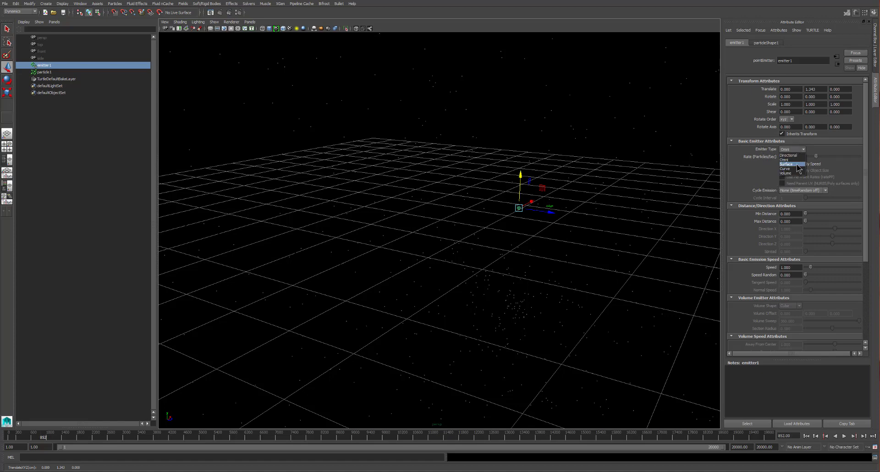
pyautogui.click(795, 155)
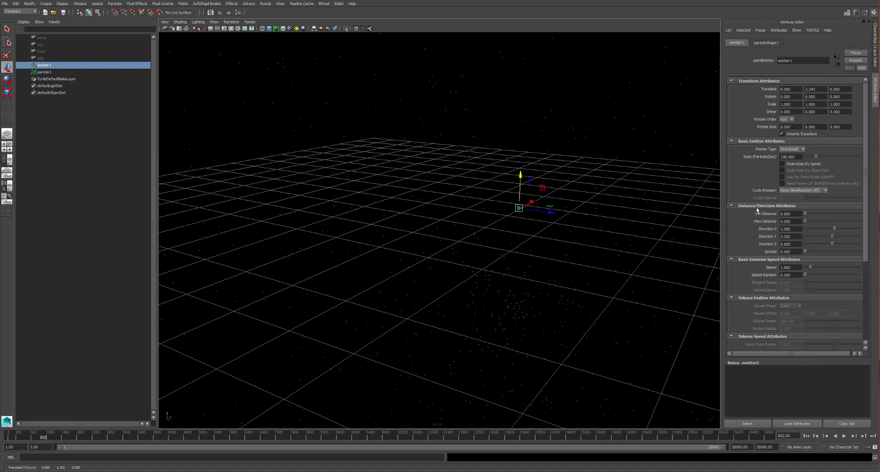
# Play the simulation from the first frame and hide the grid in the perspective view
pyautogui.click(806, 436)
pyautogui.click(844, 435)
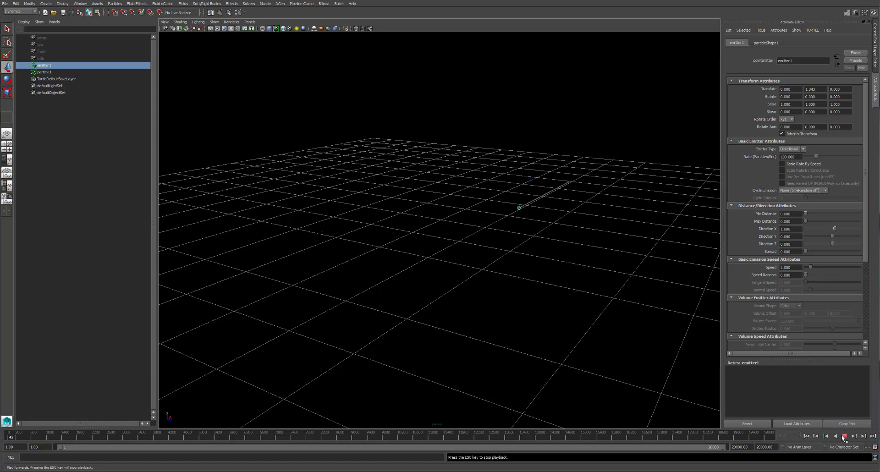
pyautogui.keyDown('alt'); pyautogui.moveTo(613, 228); pyautogui.dragTo(619, 218); pyautogui.keyUp('alt')
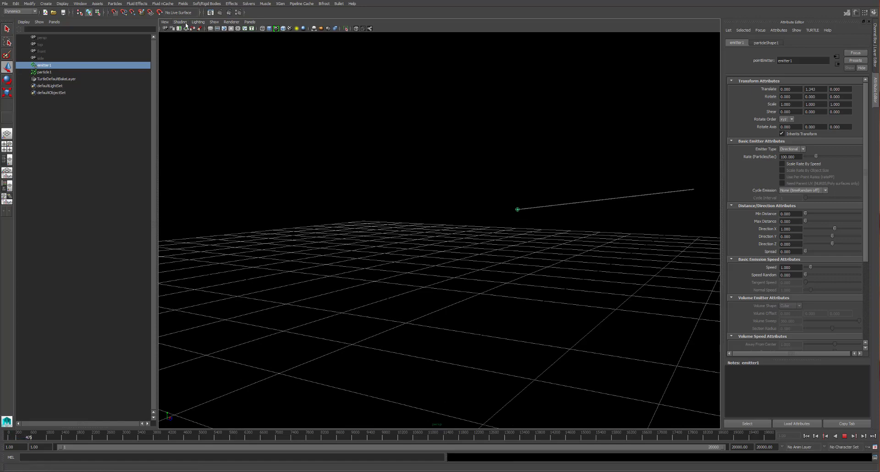
pyautogui.click(215, 23)
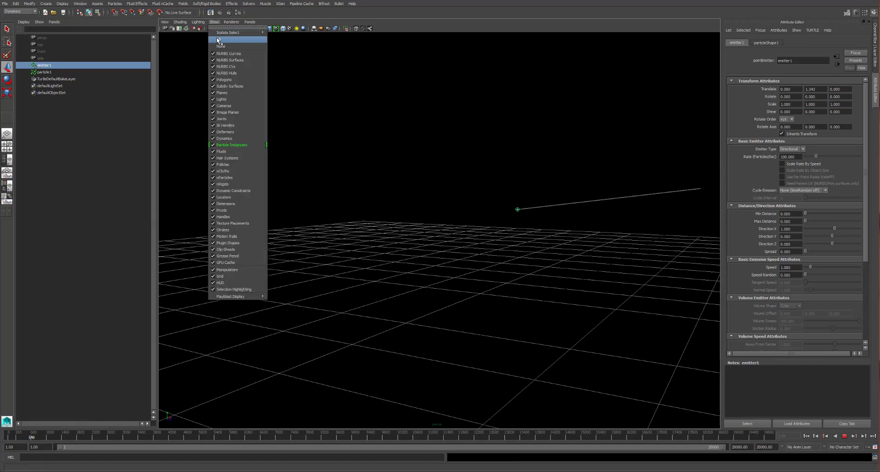
pyautogui.click(246, 279)
pyautogui.moveTo(462, 233)
pyautogui.keyDown('alt'); pyautogui.mouseDown()
pyautogui.moveTo(503, 250)
pyautogui.moveTo(467, 236)
pyautogui.moveTo(476, 241)
pyautogui.mouseUp(); pyautogui.keyUp('alt')
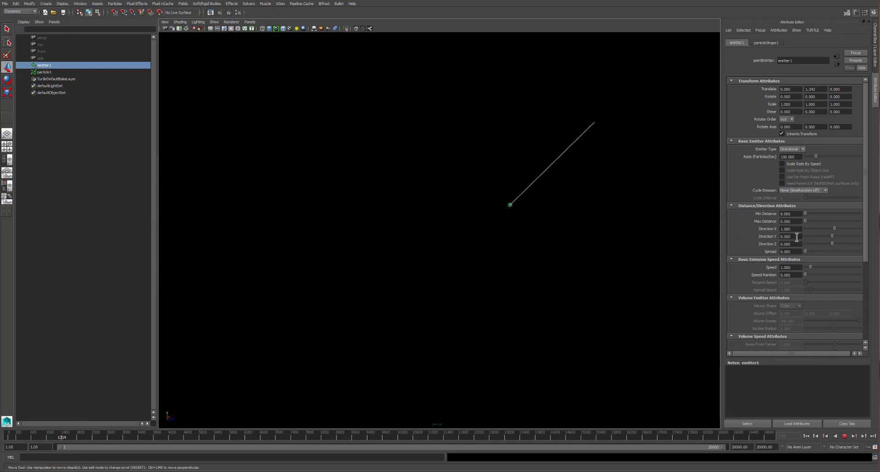
# Set the emitter's Direction Y to 1 and inspect the angled particle stream
pyautogui.click(796, 237)
pyautogui.write('1')
pyautogui.press('Return')
pyautogui.keyDown('alt'); pyautogui.moveTo(584, 257); pyautogui.dragTo(546, 250); pyautogui.keyUp('alt')
pyautogui.keyDown('alt'); pyautogui.moveTo(552, 242); pyautogui.dragTo(544, 249, button='middle'); pyautogui.keyUp('alt')
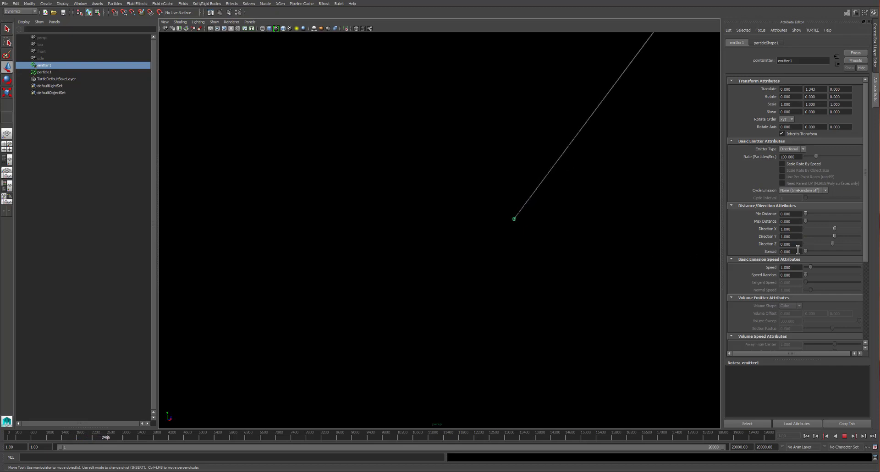
# Set the emitter's spread to about 0.071 and its rate to about 500 particles per second
pyautogui.moveTo(805, 252); pyautogui.dragTo(809, 253)
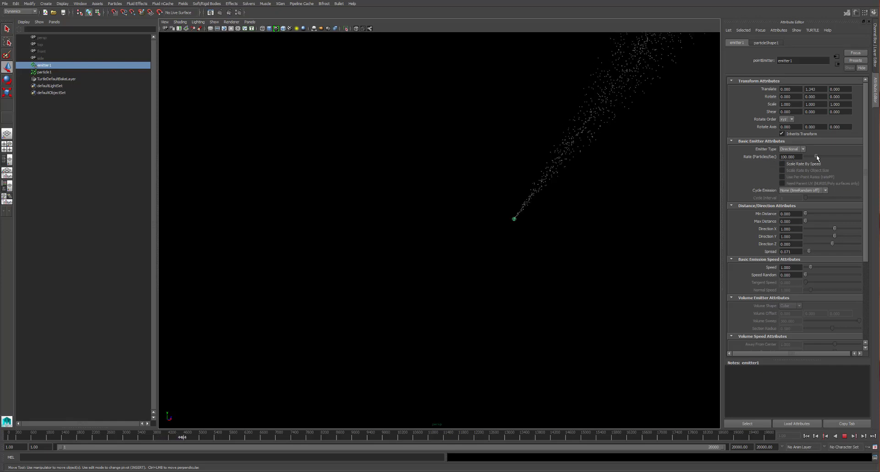
pyautogui.moveTo(817, 157); pyautogui.dragTo(806, 158)
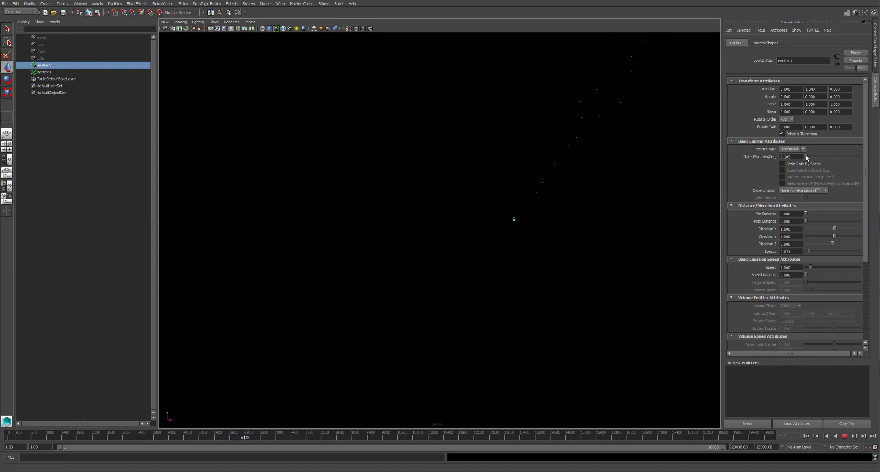
pyautogui.moveTo(806, 157); pyautogui.dragTo(871, 157)
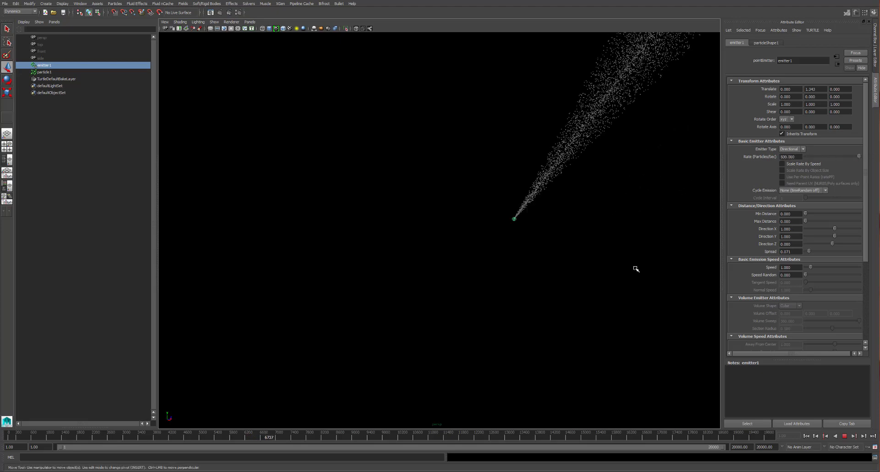
# Set the emitter's rate to 20 particles per second and its spread to about 0.135
pyautogui.keyDown('alt'); pyautogui.moveTo(546, 281); pyautogui.dragTo(559, 219); pyautogui.keyUp('alt')
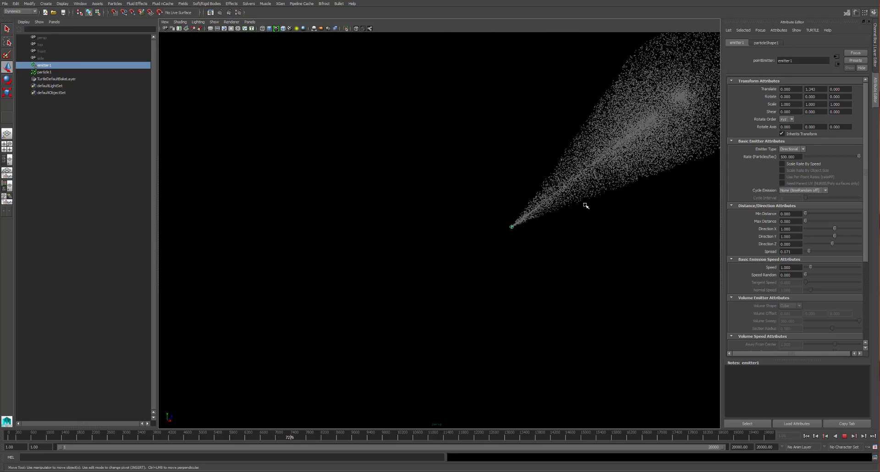
pyautogui.keyDown('alt'); pyautogui.moveTo(586, 206); pyautogui.dragTo(507, 354, button='middle'); pyautogui.keyUp('alt')
pyautogui.keyDown('alt'); pyautogui.moveTo(507, 353); pyautogui.dragTo(431, 196, button='right'); pyautogui.keyUp('alt')
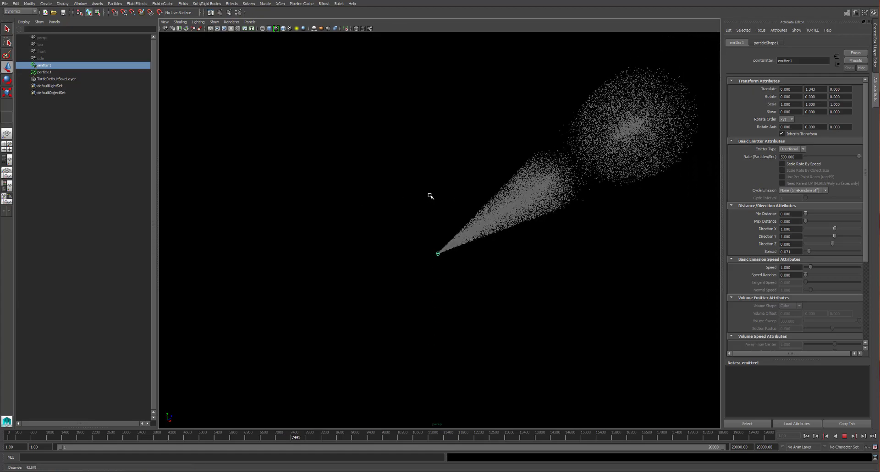
pyautogui.keyDown('alt'); pyautogui.moveTo(541, 207); pyautogui.dragTo(560, 207); pyautogui.keyUp('alt')
pyautogui.keyDown('alt'); pyautogui.moveTo(566, 207); pyautogui.dragTo(628, 209, button='right'); pyautogui.keyUp('alt')
pyautogui.keyDown('alt'); pyautogui.moveTo(532, 195); pyautogui.dragTo(585, 221, button='right'); pyautogui.keyUp('alt')
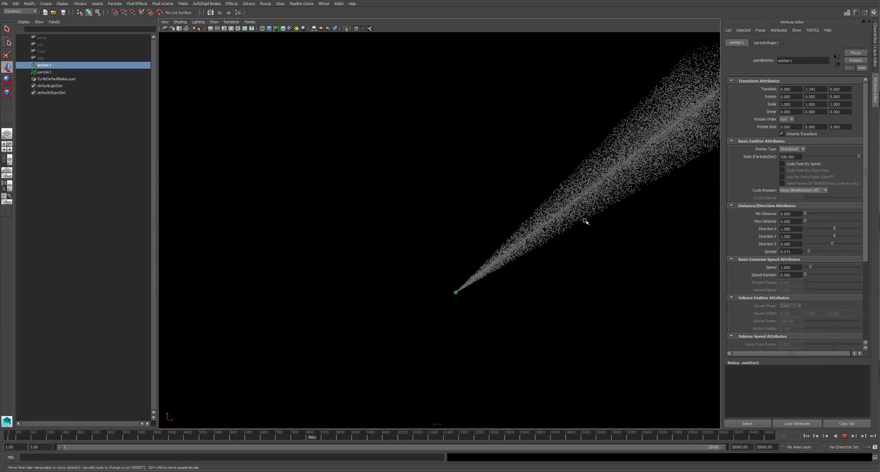
pyautogui.doubleClick(795, 156)
pyautogui.write('20')
pyautogui.press('Return')
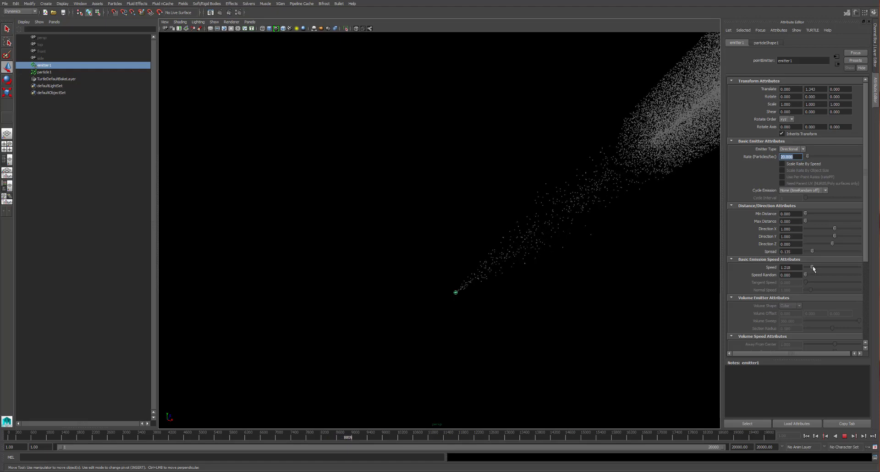
# Set the emitter's speed to about 4.295 and its speed random to about 2.564, and replay from the first frame
pyautogui.moveTo(823, 265); pyautogui.dragTo(806, 269)
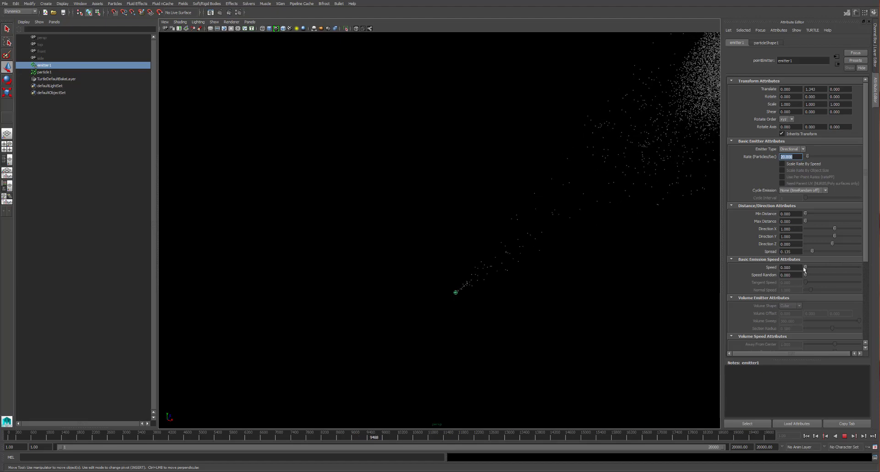
pyautogui.moveTo(802, 266); pyautogui.dragTo(806, 267)
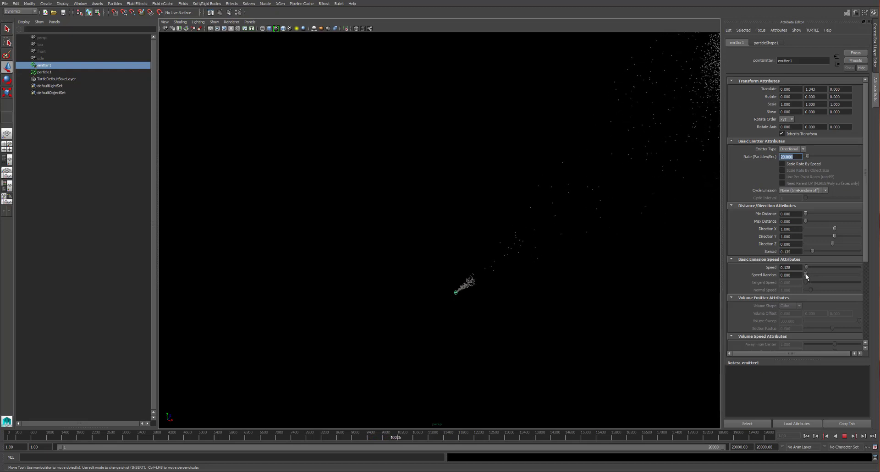
pyautogui.moveTo(812, 276); pyautogui.dragTo(827, 269)
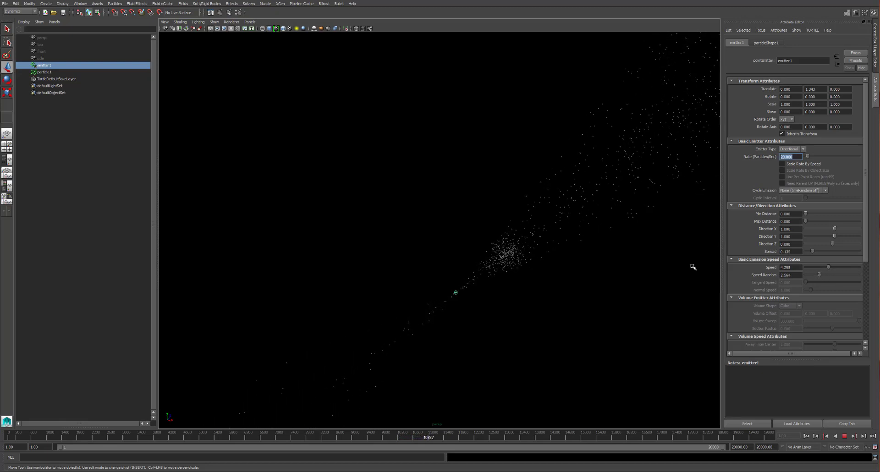
pyautogui.keyDown('alt'); pyautogui.moveTo(573, 283); pyautogui.dragTo(556, 261); pyautogui.keyUp('alt')
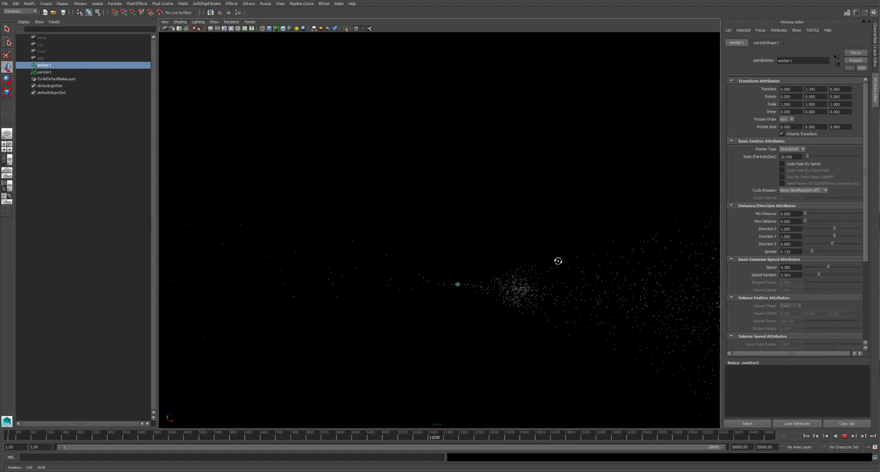
pyautogui.click(806, 437)
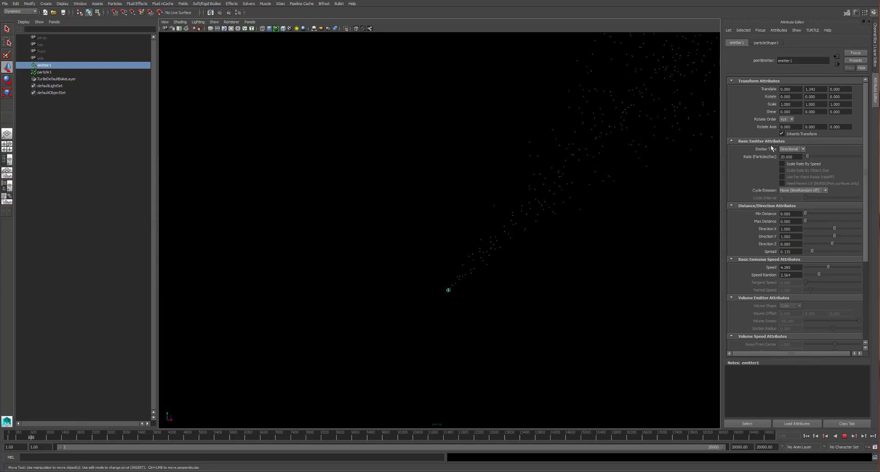
# Stop the simulation and delete the emitter together with its particle object
pyautogui.click(788, 149)
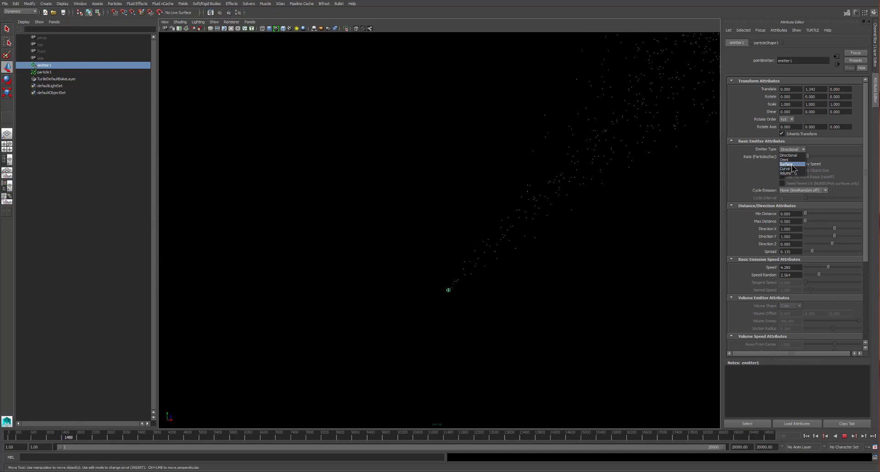
pyautogui.click(843, 436)
pyautogui.press('w')
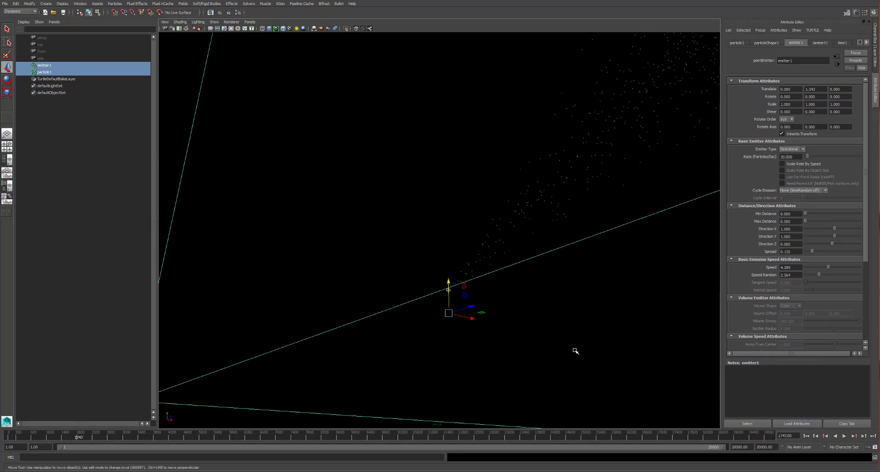
pyautogui.press('Delete')
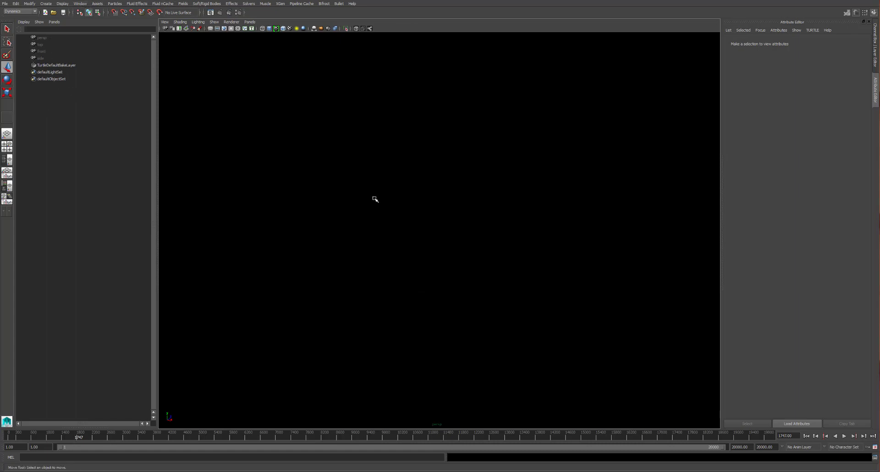
# Create a polygon plane about 41 by 23 units and scale it down somewhat along its X axis
pyautogui.keyDown('shift'); pyautogui.rightClick(374, 199); pyautogui.keyUp('shift')
pyautogui.moveTo(380, 198)
pyautogui.keyDown('shift'); pyautogui.mouseDown(button='right')
pyautogui.moveTo(391, 195)
pyautogui.moveTo(364, 194)
pyautogui.mouseUp(button='right'); pyautogui.keyUp('shift')
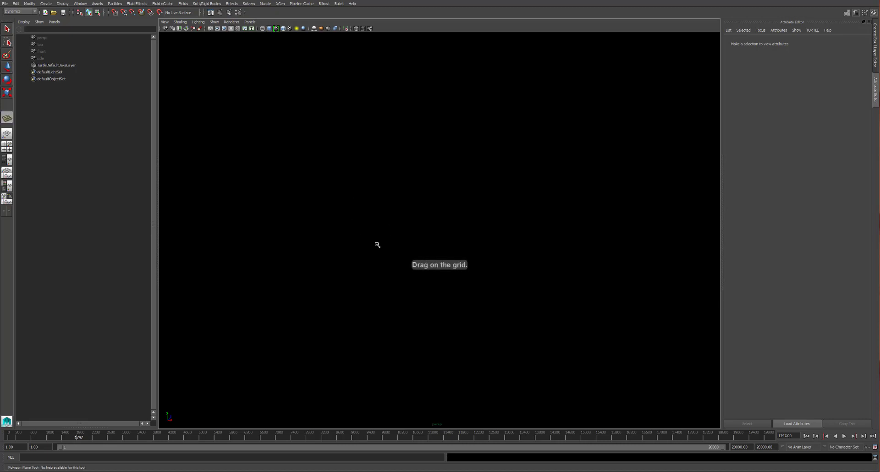
pyautogui.moveTo(376, 243)
pyautogui.mouseDown()
pyautogui.moveTo(556, 340)
pyautogui.moveTo(572, 382)
pyautogui.moveTo(558, 385)
pyautogui.mouseUp()
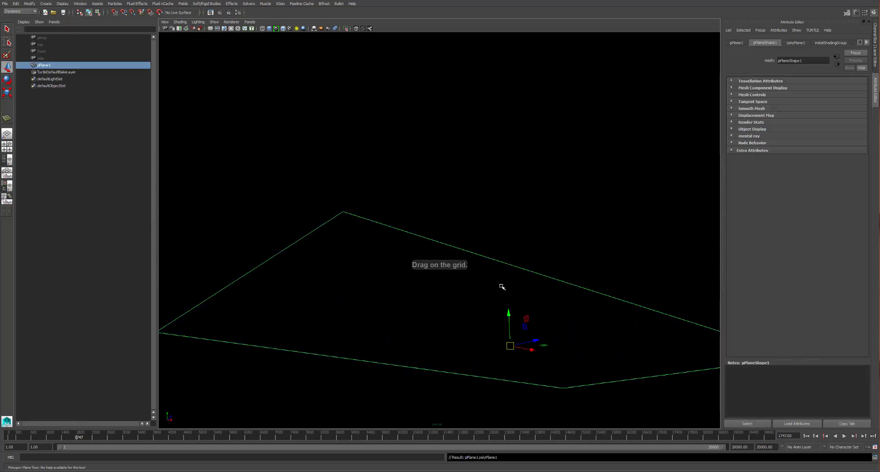
pyautogui.moveTo(503, 287)
pyautogui.keyDown('alt'); pyautogui.mouseDown()
pyautogui.moveTo(500, 318)
pyautogui.moveTo(505, 293)
pyautogui.moveTo(524, 298)
pyautogui.moveTo(400, 281)
pyautogui.mouseUp(); pyautogui.keyUp('alt')
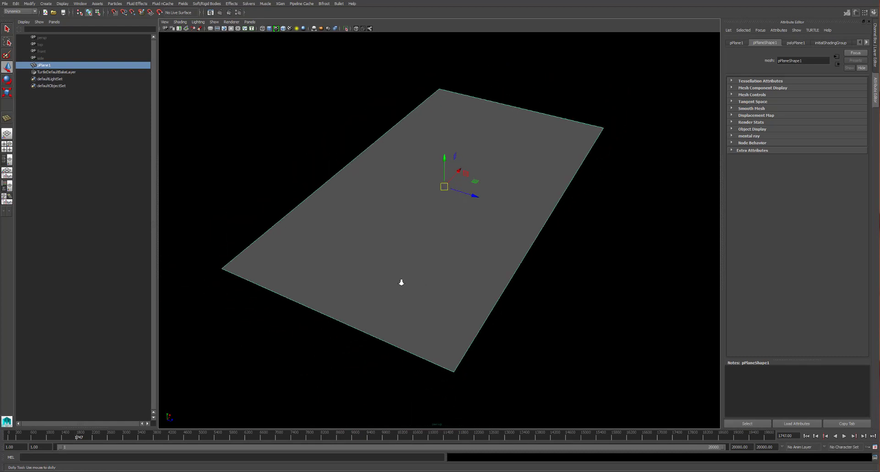
pyautogui.press('r')
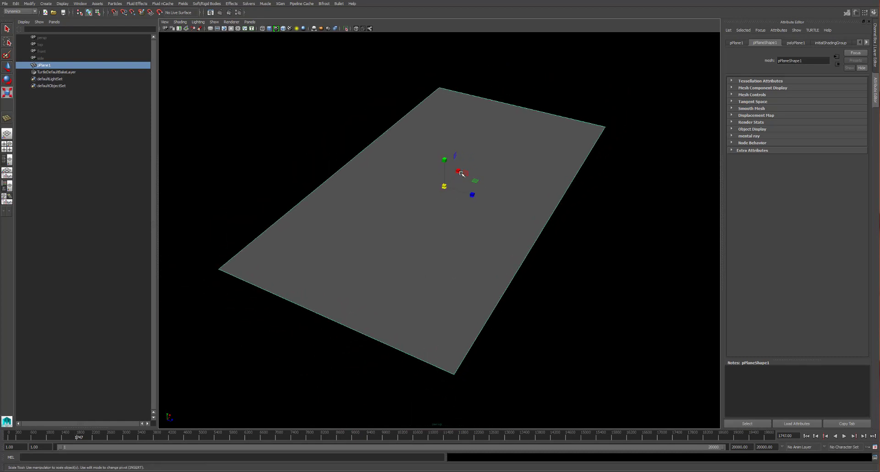
pyautogui.moveTo(460, 172); pyautogui.dragTo(455, 173)
# Set the plane's width and height subdivisions to 5 each
pyautogui.click(796, 43)
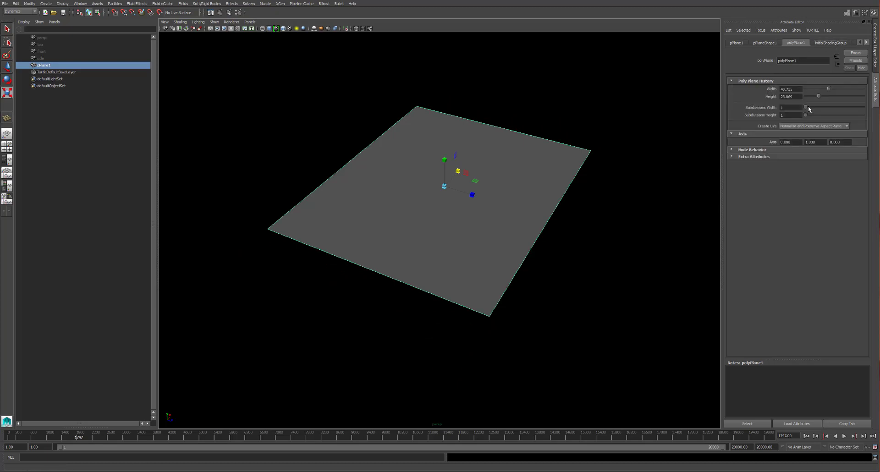
pyautogui.click(789, 107)
pyautogui.moveTo(806, 109); pyautogui.dragTo(810, 110)
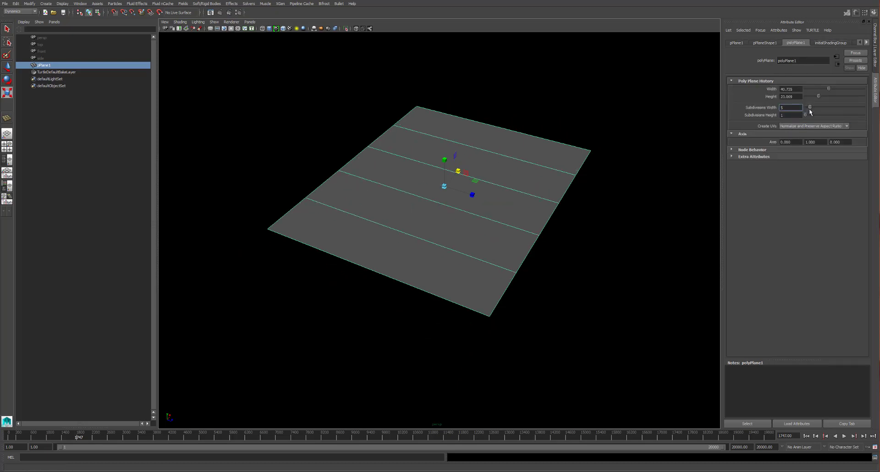
pyautogui.press('Tab')
pyautogui.write('5')
pyautogui.press('Return')
# Apply Emit from Object to the plane and run the simulation briefly
pyautogui.click(114, 4)
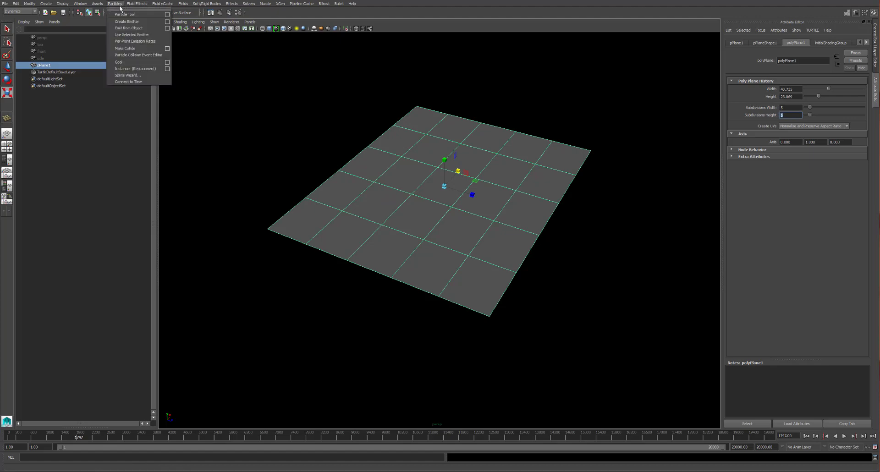
pyautogui.click(128, 28)
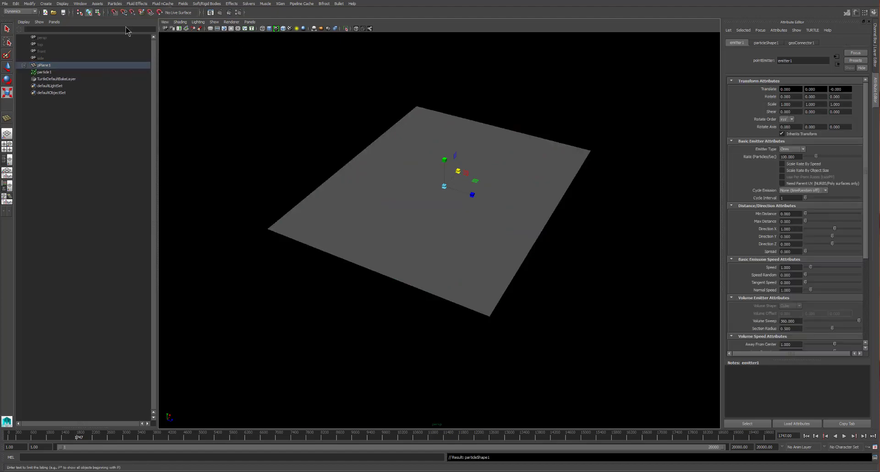
pyautogui.click(844, 436)
pyautogui.moveTo(562, 348)
pyautogui.keyDown('alt'); pyautogui.mouseDown()
pyautogui.moveTo(566, 313)
pyautogui.moveTo(551, 345)
pyautogui.mouseUp(); pyautogui.keyUp('alt')
pyautogui.press('Escape')
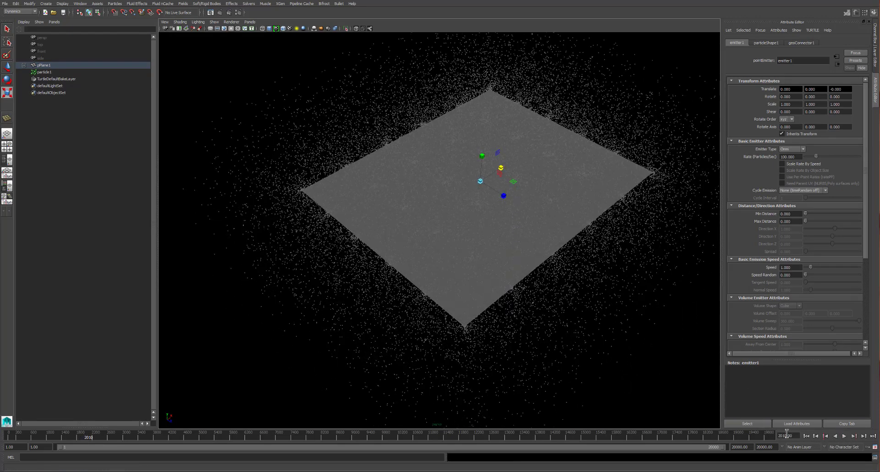
# Replay the plane's emission from the first frame and examine where the particles originate
pyautogui.click(806, 436)
pyautogui.keyDown('alt'); pyautogui.moveTo(642, 367); pyautogui.dragTo(666, 361, button='right'); pyautogui.keyUp('alt')
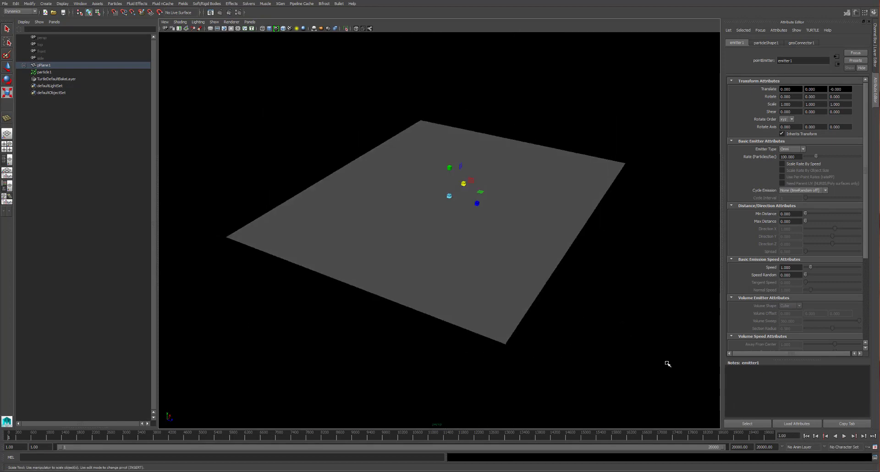
pyautogui.click(844, 435)
pyautogui.moveTo(552, 348)
pyautogui.keyDown('alt'); pyautogui.mouseDown()
pyautogui.moveTo(546, 330)
pyautogui.moveTo(545, 341)
pyautogui.mouseUp(); pyautogui.keyUp('alt')
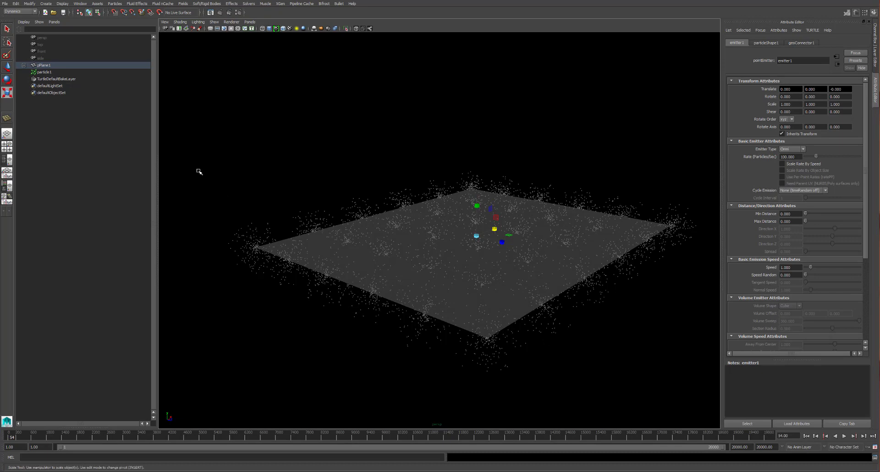
# Select the emitter parented under the plane, set its emitter type to Directional and play the simulation
pyautogui.click(24, 66)
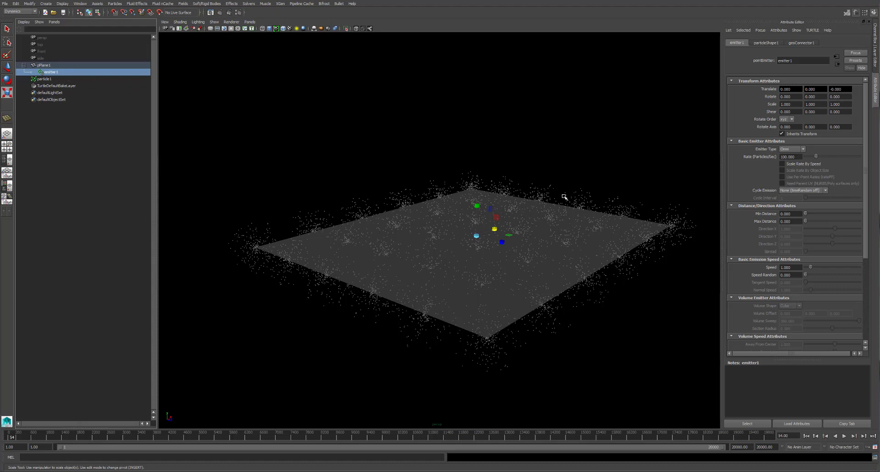
pyautogui.click(803, 149)
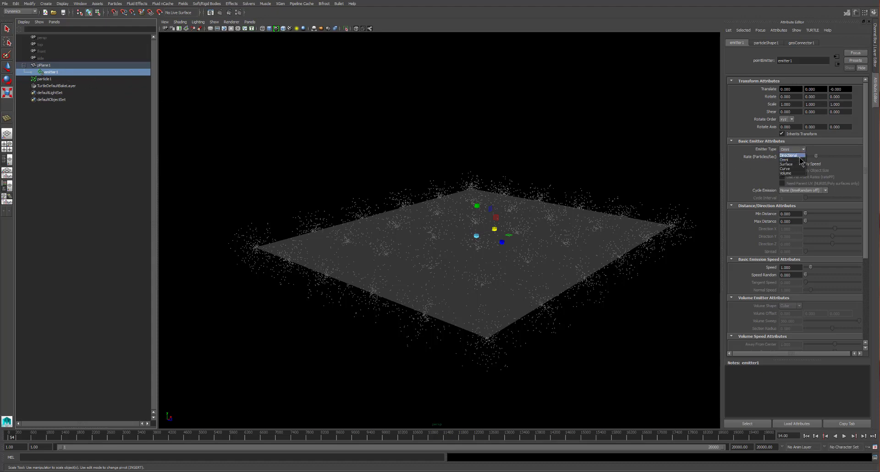
pyautogui.click(789, 156)
pyautogui.click(844, 436)
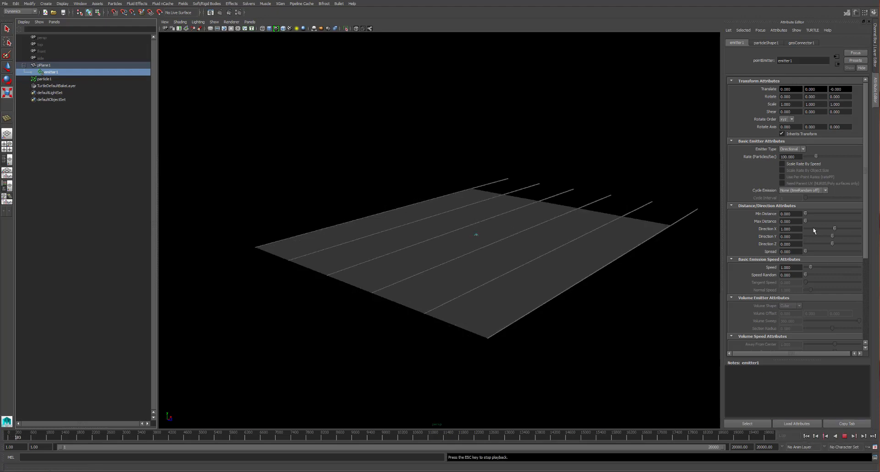
# Set the plane emitter's Direction Y to 1 and Direction X to 0
pyautogui.click(790, 236)
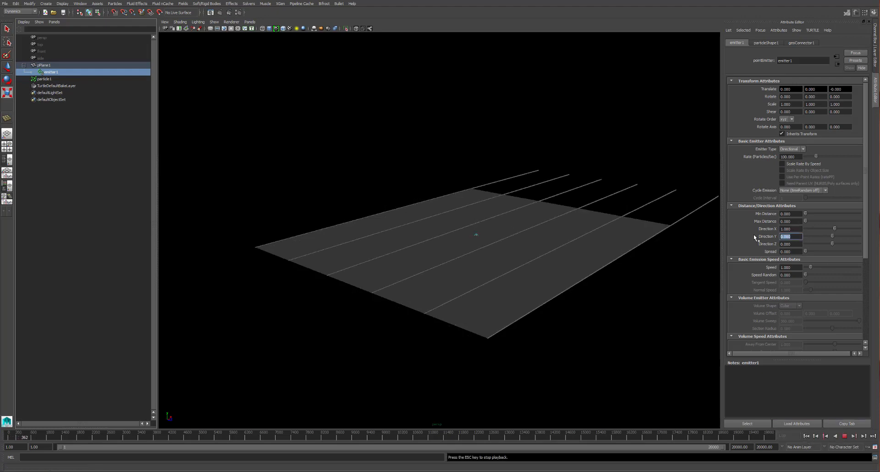
pyautogui.write('1')
pyautogui.press('Return')
pyautogui.hotkey('shift', 'Tab')
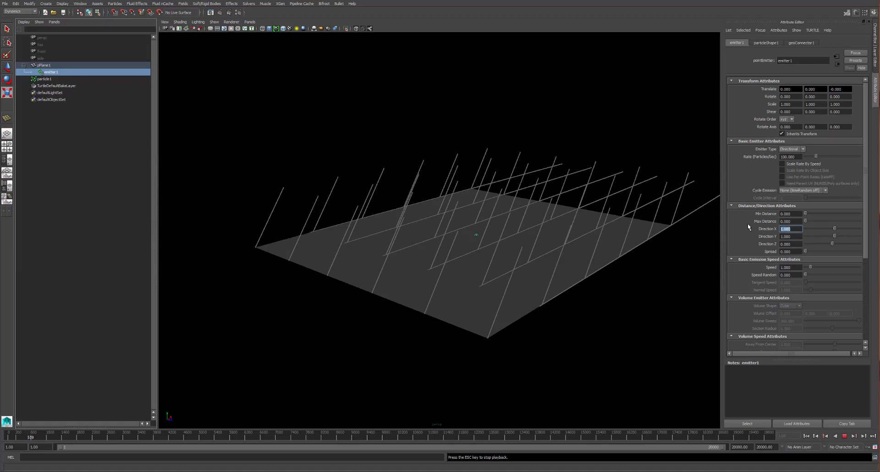
pyautogui.write('0')
pyautogui.press('Return')
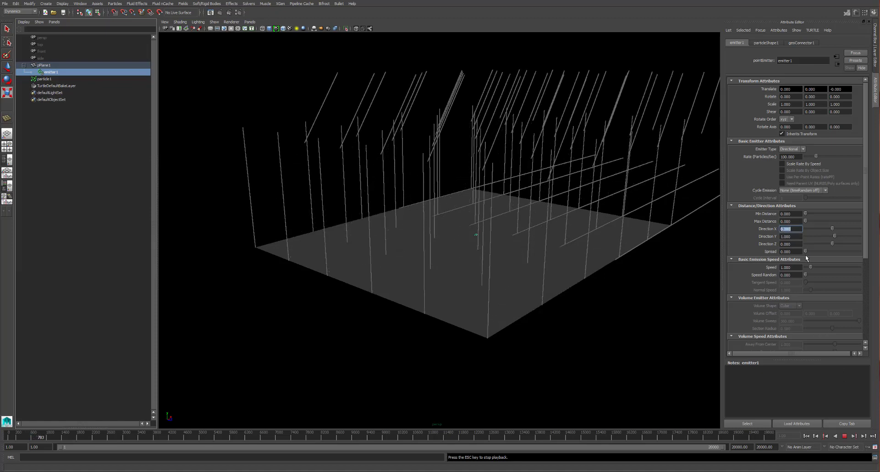
# Set the plane emitter's spread to about 0.135 and speed random to about 0.769, and replay from the first frame
pyautogui.moveTo(806, 251); pyautogui.dragTo(812, 251)
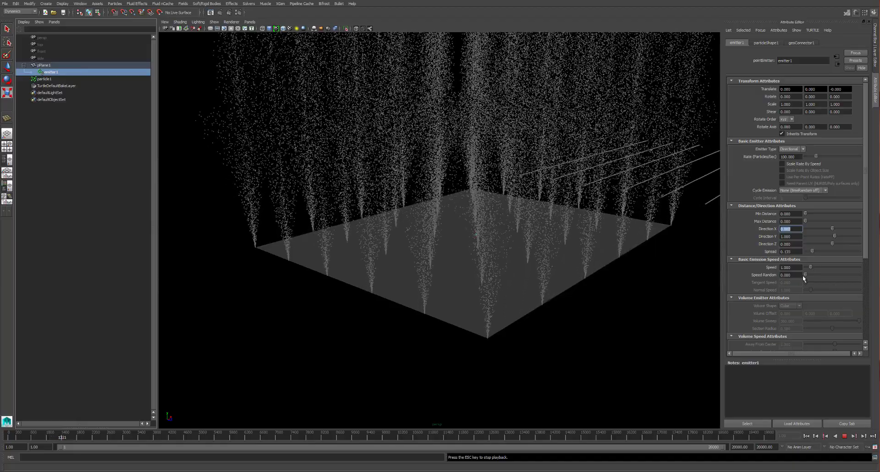
pyautogui.moveTo(807, 274); pyautogui.dragTo(808, 275)
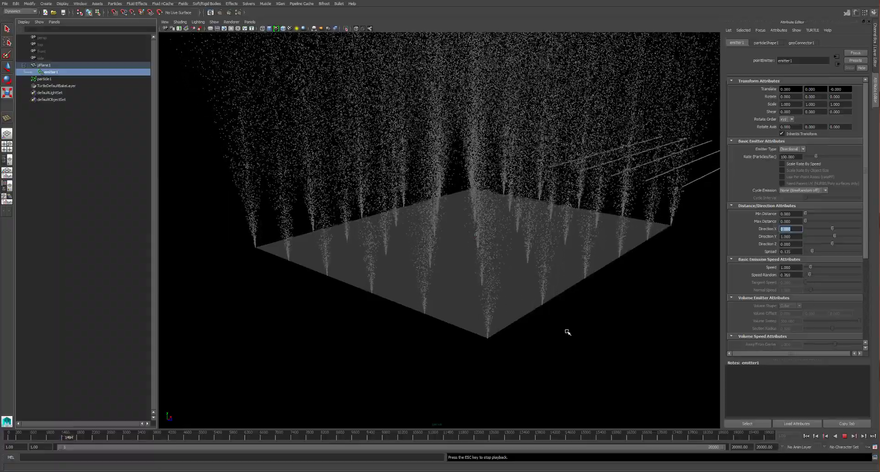
pyautogui.keyDown('alt'); pyautogui.moveTo(568, 332); pyautogui.dragTo(562, 350); pyautogui.keyUp('alt')
pyautogui.click(807, 436)
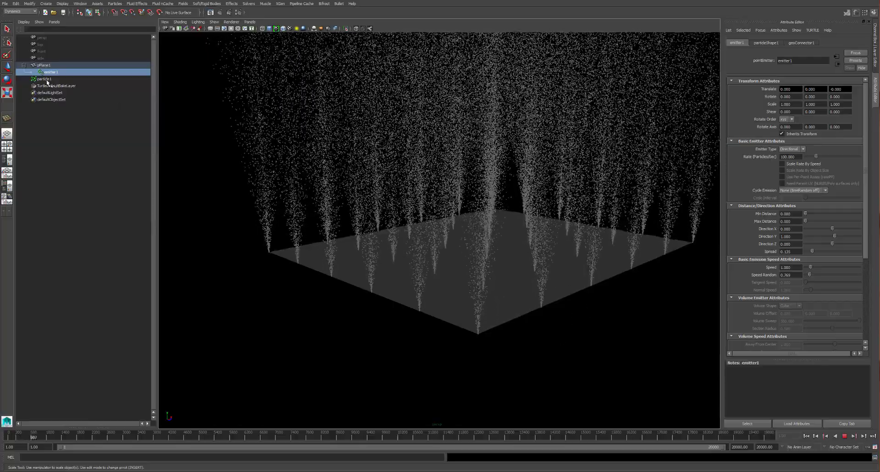
# Select the particle object, stop playback, and set its particle shape's lifespan mode to Random range
pyautogui.click(46, 79)
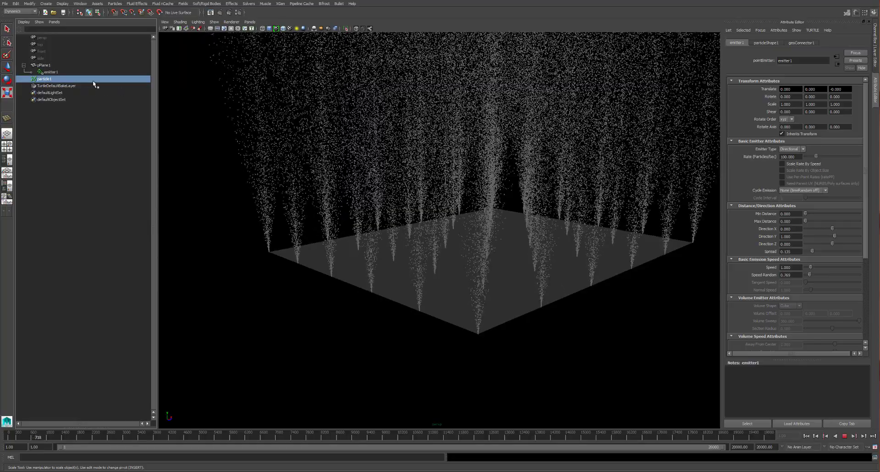
pyautogui.click(845, 435)
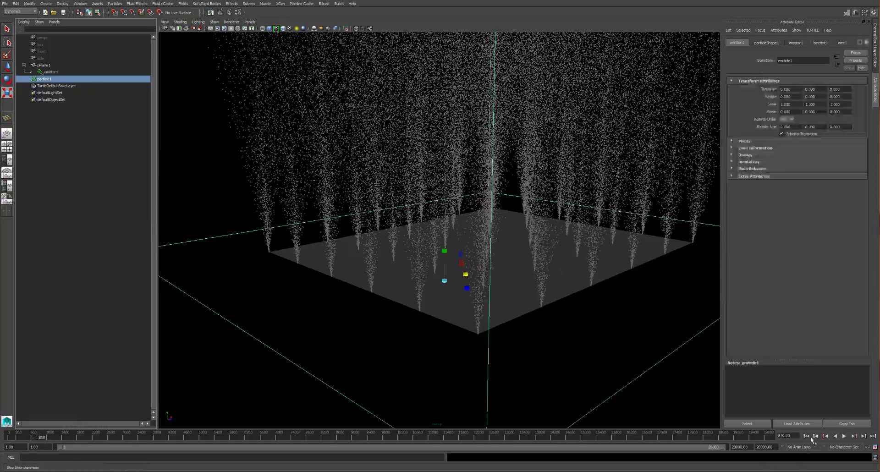
pyautogui.press('r')
pyautogui.click(766, 42)
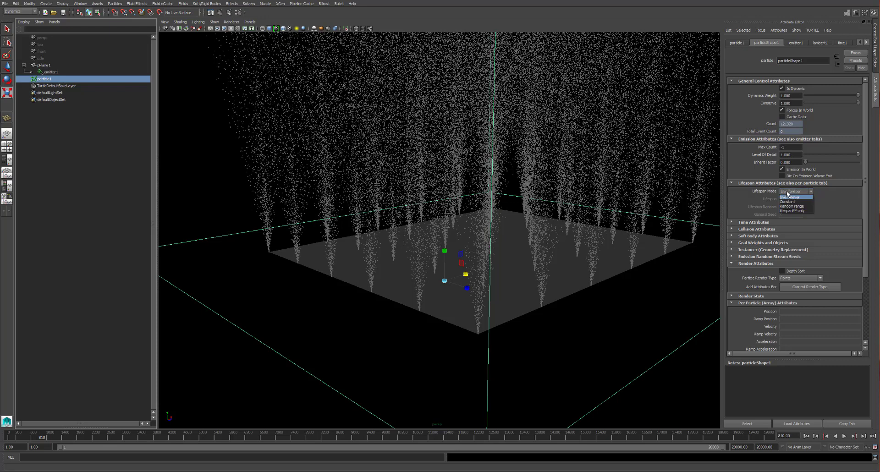
pyautogui.click(789, 206)
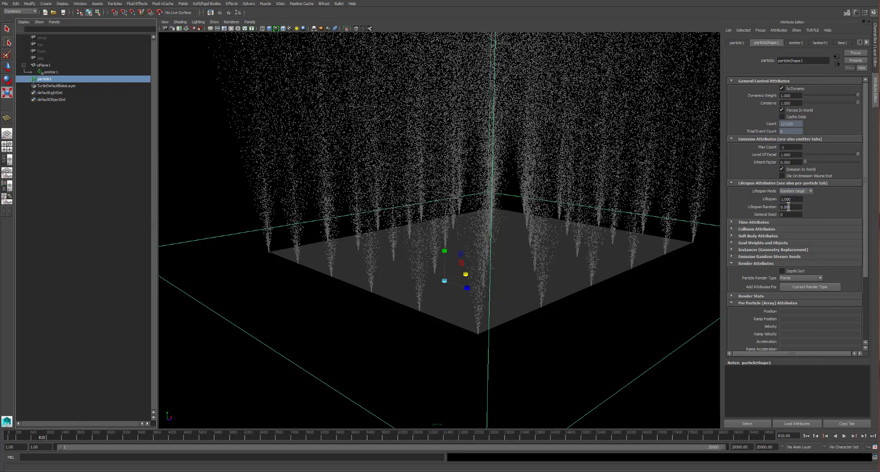
# Set the particles' lifespan to 5 and lifespan random to 2.5, and replay the simulation from the first frame
pyautogui.moveTo(801, 199); pyautogui.dragTo(749, 200)
pyautogui.press('Tab')
pyautogui.write('2.5')
pyautogui.press('Return')
pyautogui.click(808, 436)
pyautogui.click(843, 436)
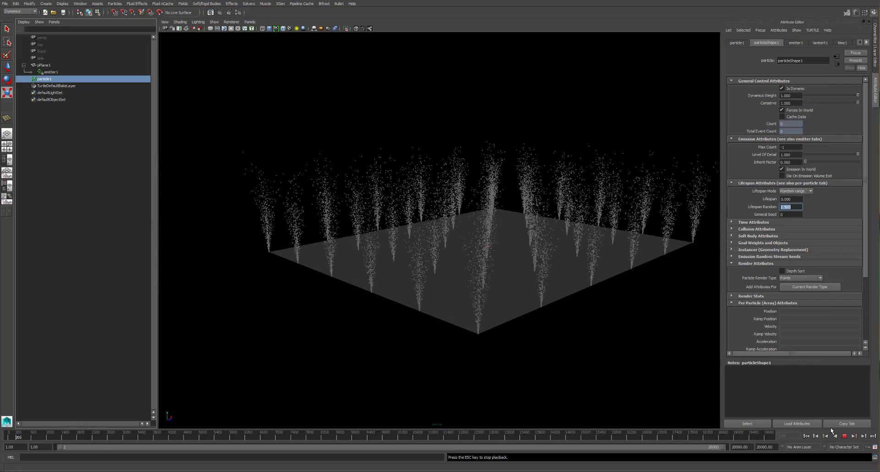
# Show the particle shape's time attributes and replay the simulation from the first frame to watch the particles die off
pyautogui.scroll(-1, 797, 185)
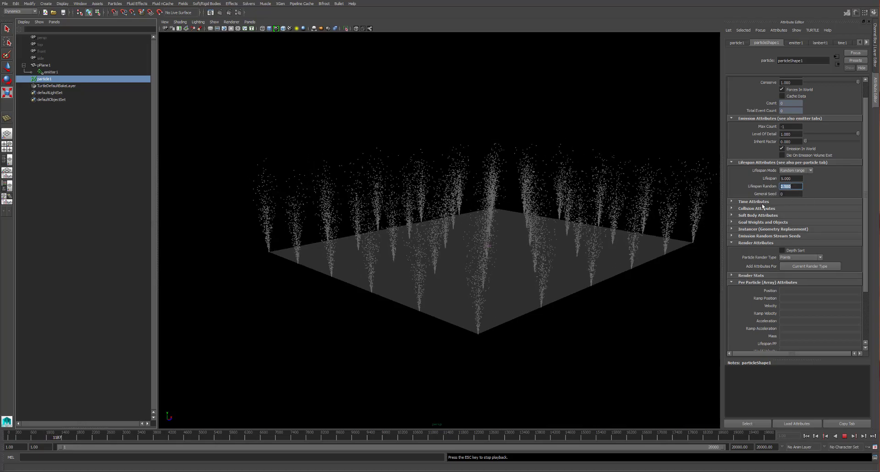
pyautogui.click(760, 202)
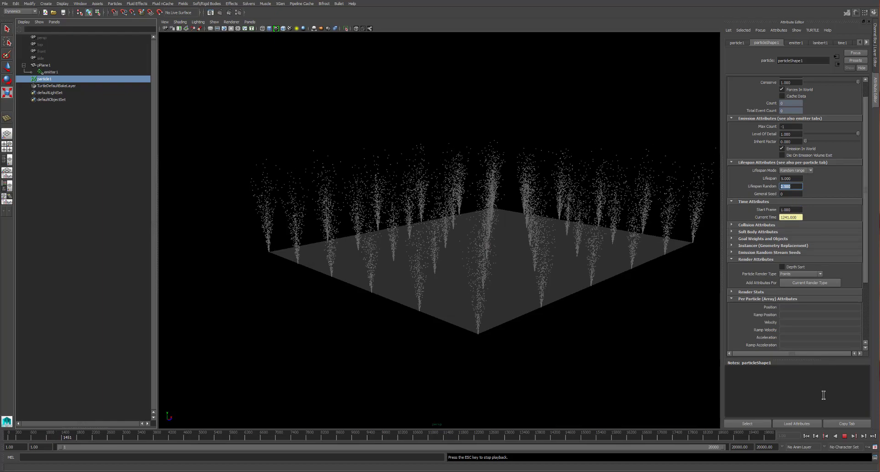
pyautogui.press('Escape')
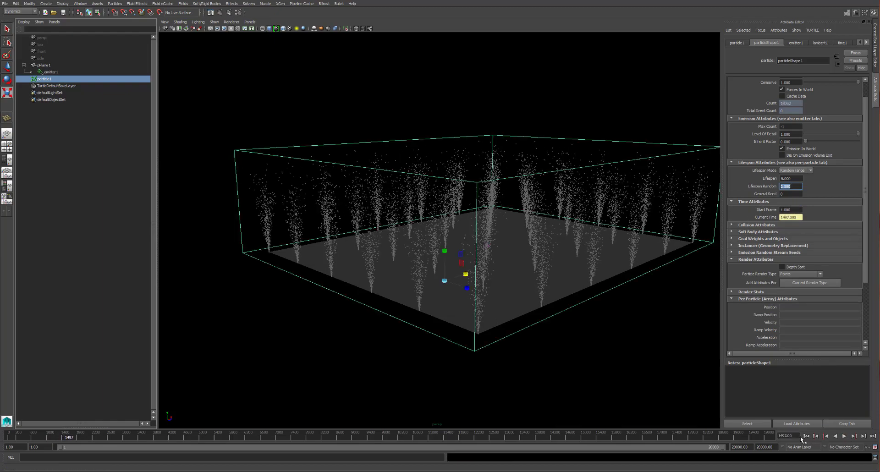
pyautogui.click(806, 436)
pyautogui.click(844, 436)
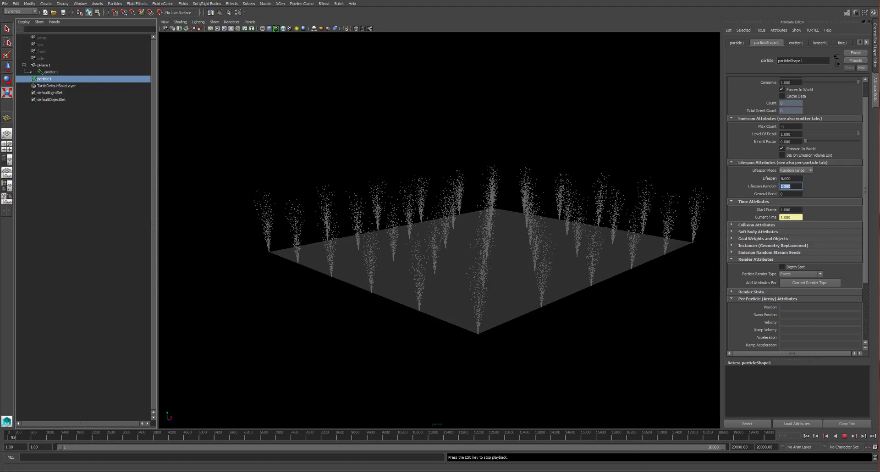
pyautogui.moveTo(637, 399); pyautogui.dragTo(553, 398, button='right')
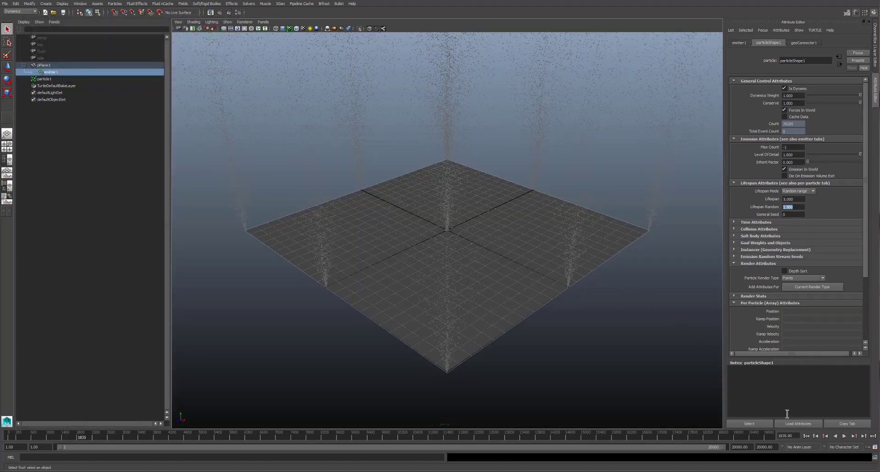
# Replay the plane's emission from the first frame and switch the viewport background to black
pyautogui.click(806, 435)
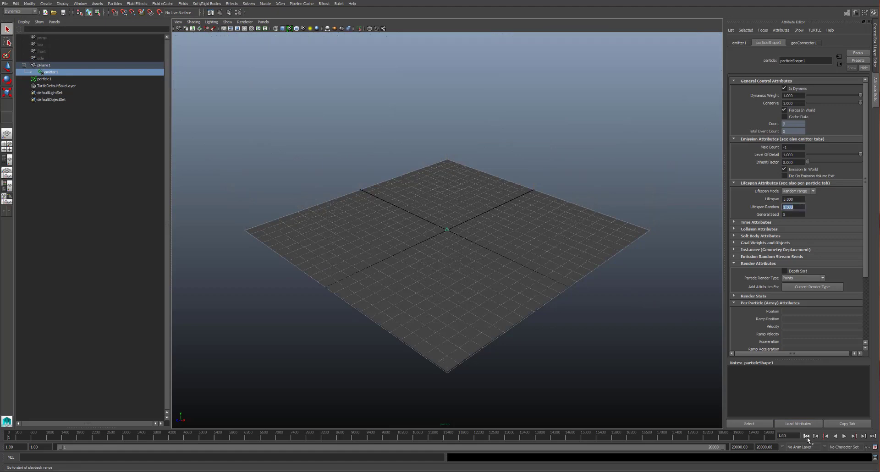
pyautogui.click(844, 436)
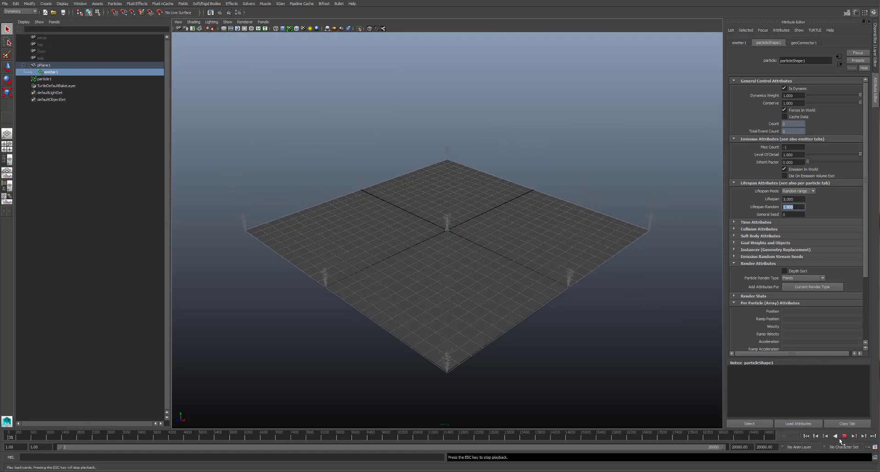
pyautogui.moveTo(585, 353)
pyautogui.keyDown('alt'); pyautogui.mouseDown()
pyautogui.moveTo(587, 336)
pyautogui.moveTo(568, 337)
pyautogui.moveTo(588, 341)
pyautogui.mouseUp(); pyautogui.keyUp('alt')
pyautogui.hotkey('alt', 'b')
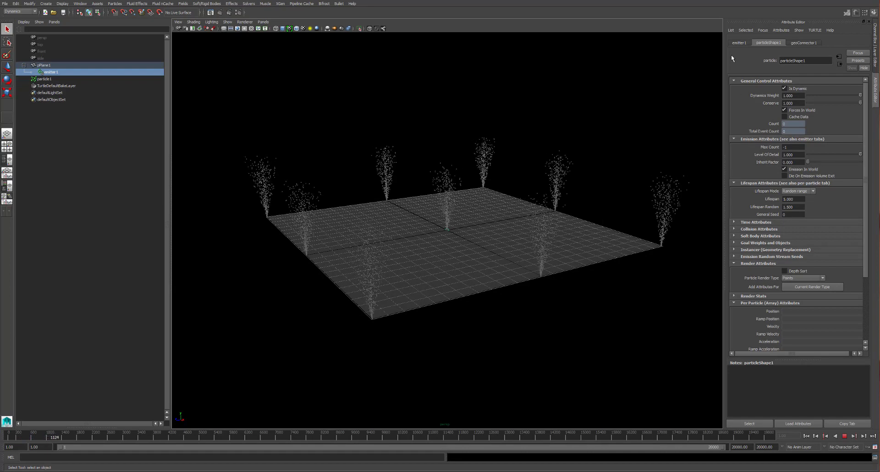
# Set the emitter's rate to 50 particles per second and its spread to about 0.141, and stop playback
pyautogui.click(736, 41)
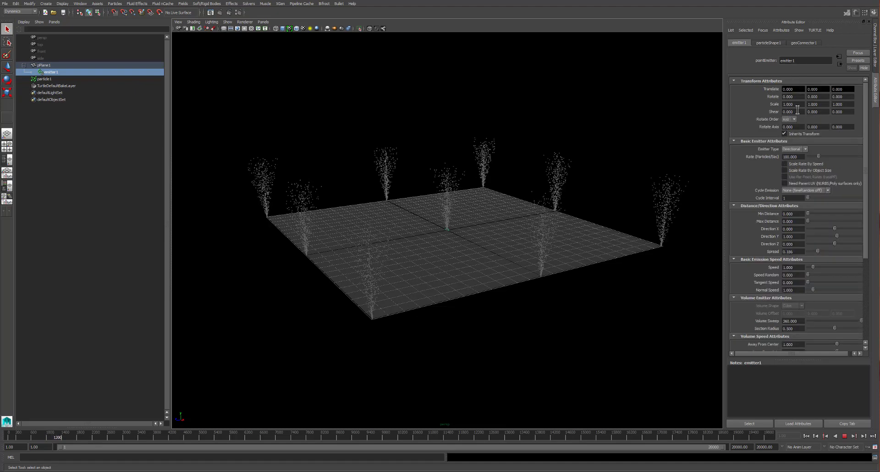
pyautogui.doubleClick(790, 157)
pyautogui.write('50')
pyautogui.press('Return')
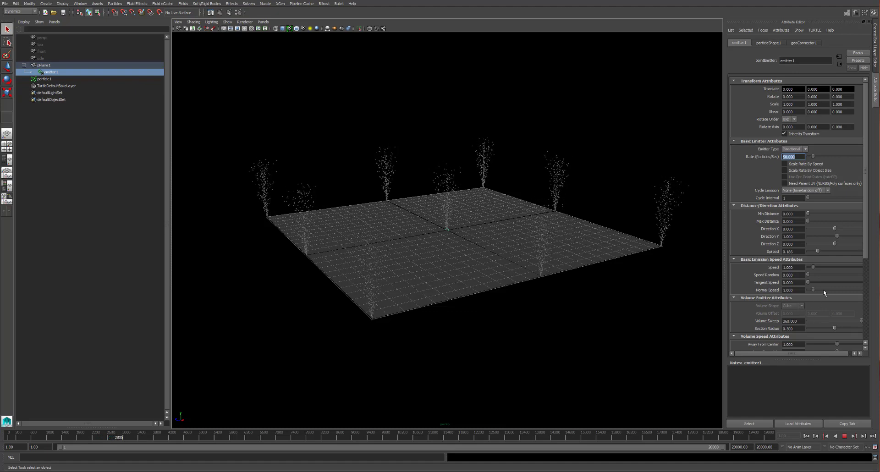
pyautogui.moveTo(818, 252); pyautogui.dragTo(815, 252)
pyautogui.click(845, 435)
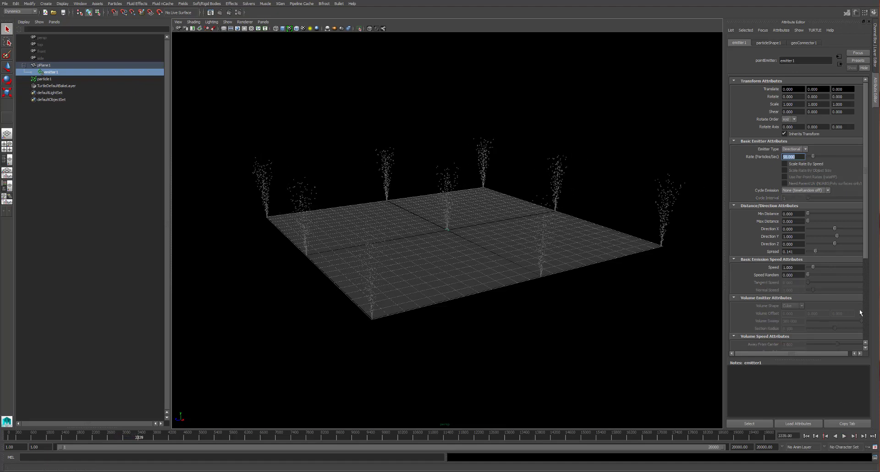
# Examine the particle shape's time, collision, soft body, goal weight, instancer and emission random seed attributes
pyautogui.click(760, 43)
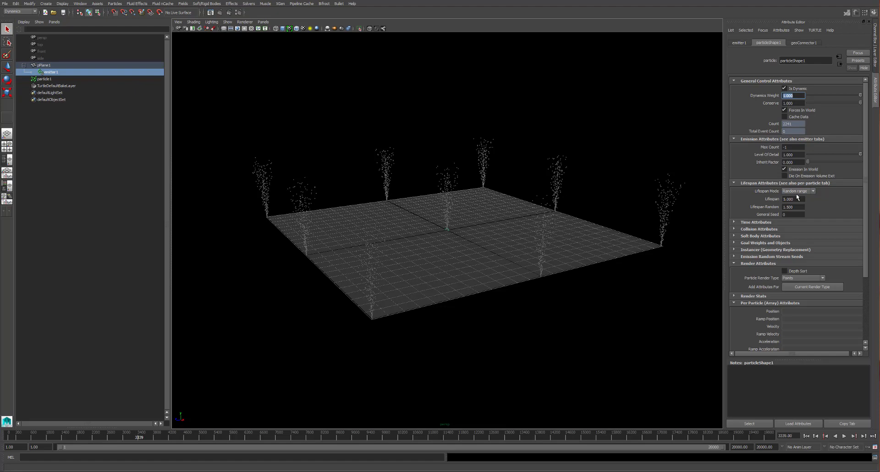
pyautogui.press('XF86AudioLowerVolume')
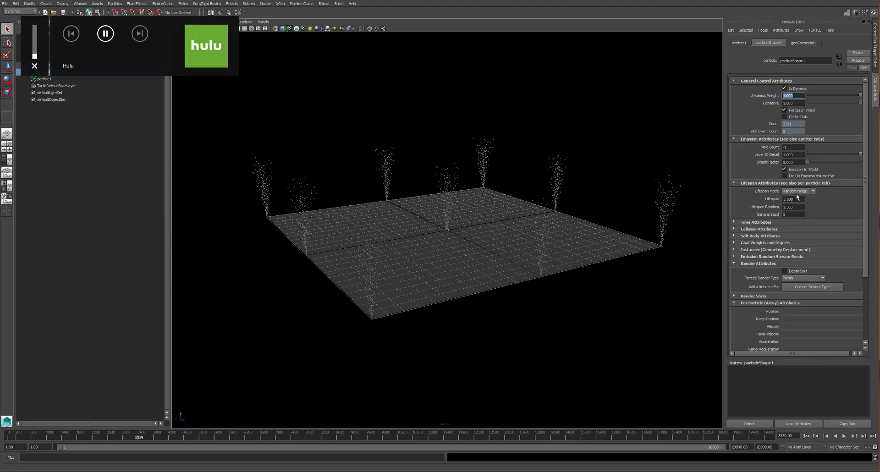
pyautogui.click(785, 223)
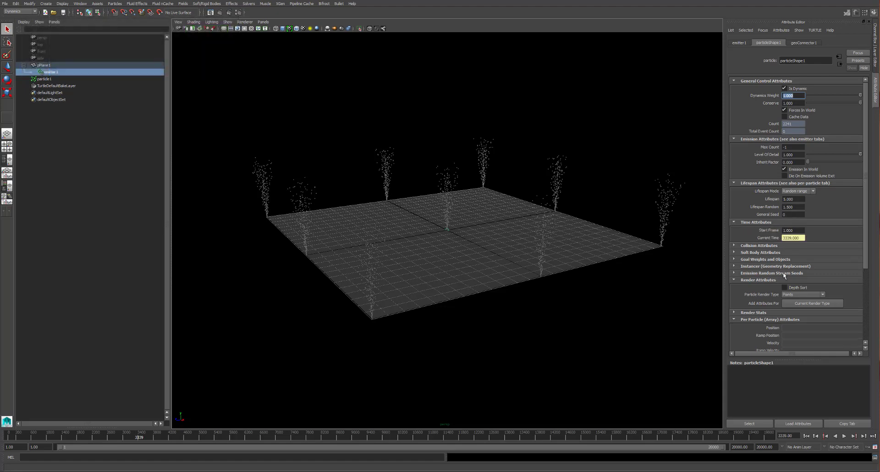
pyautogui.click(769, 223)
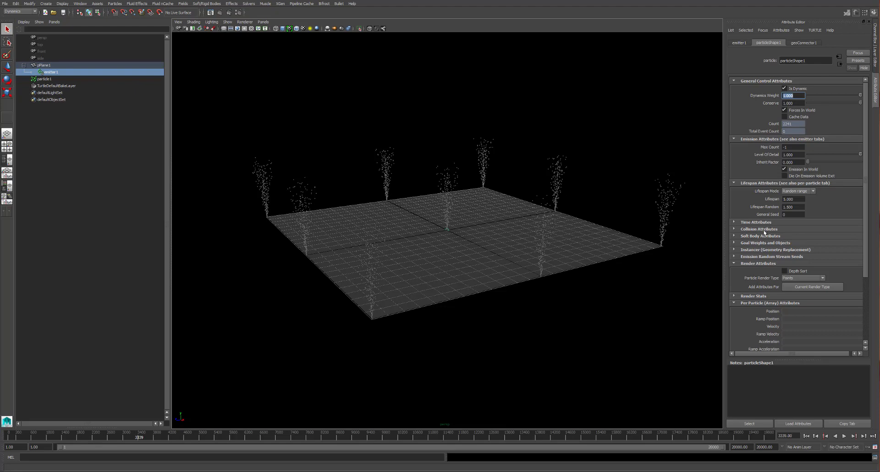
pyautogui.click(764, 230)
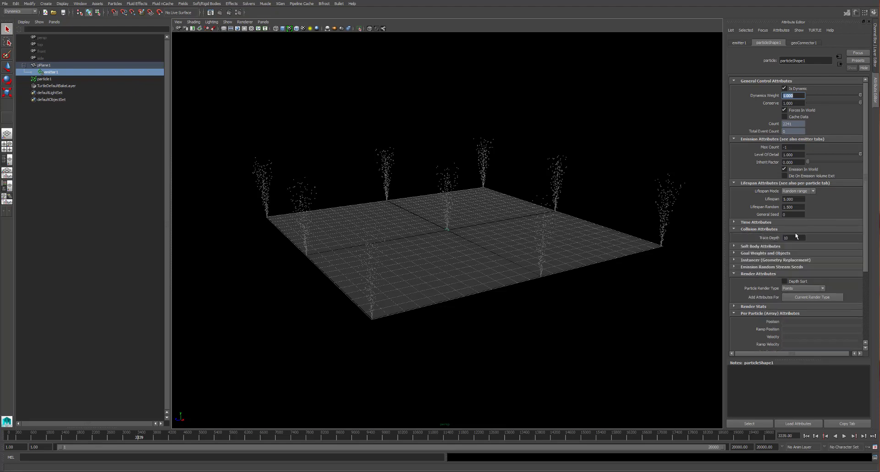
pyautogui.click(771, 230)
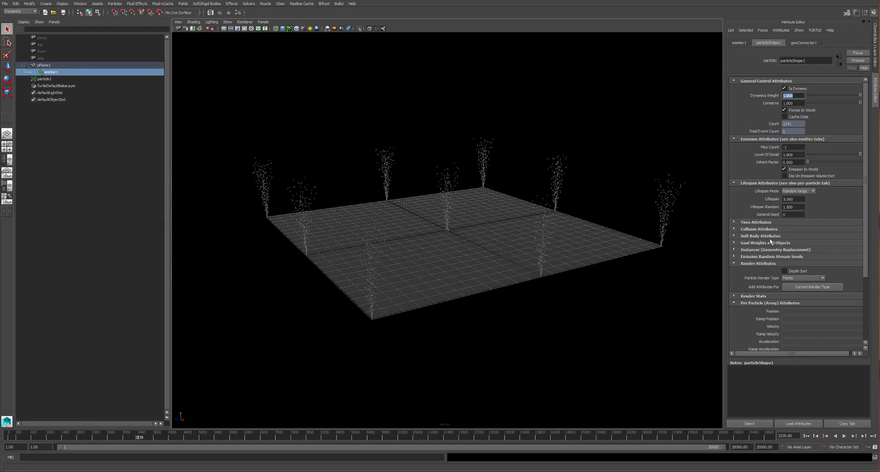
pyautogui.click(760, 236)
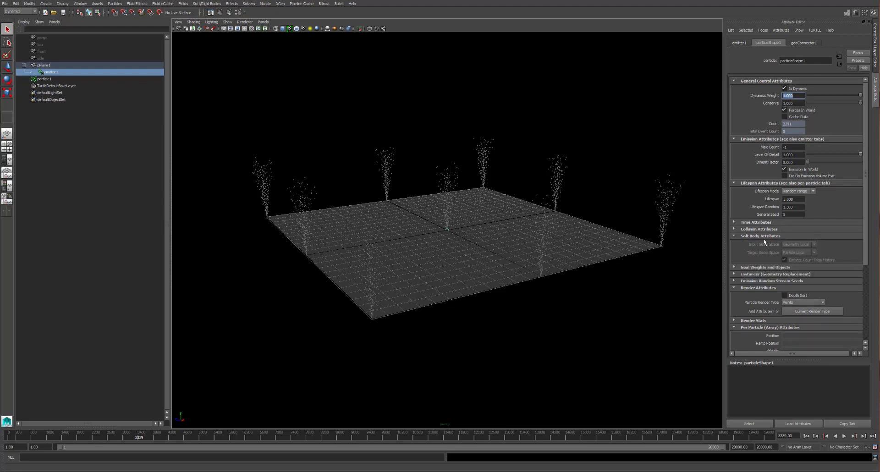
pyautogui.click(765, 237)
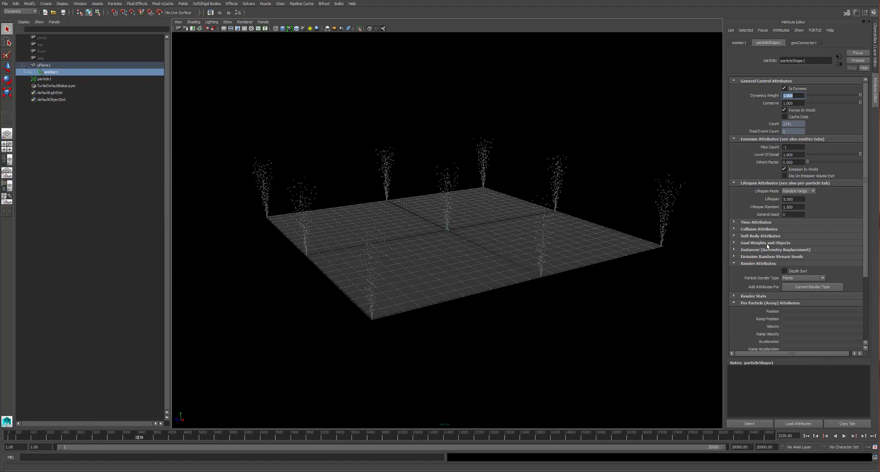
pyautogui.click(765, 244)
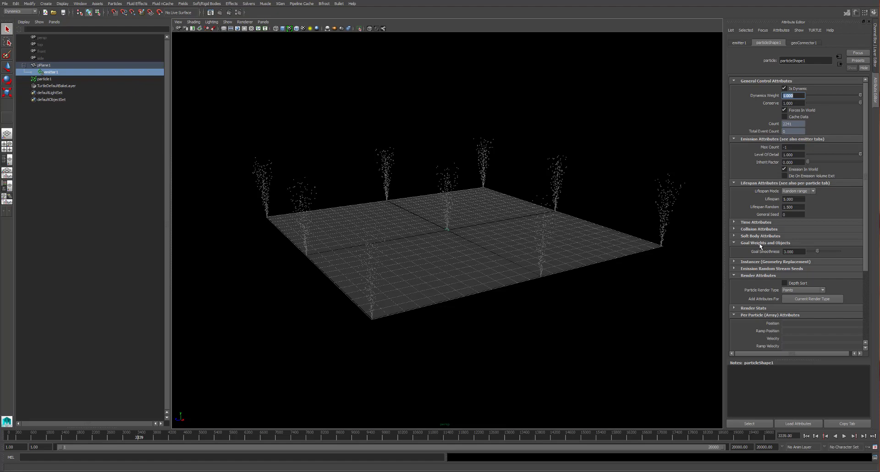
pyautogui.click(760, 244)
pyautogui.click(763, 250)
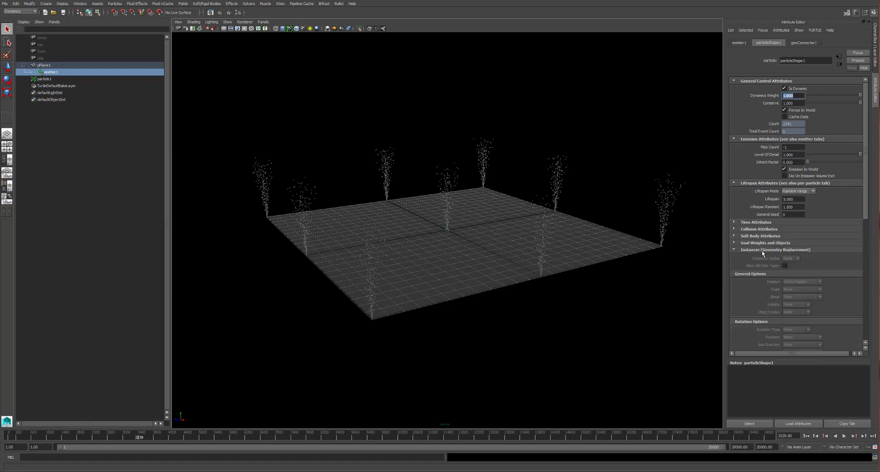
pyautogui.click(763, 251)
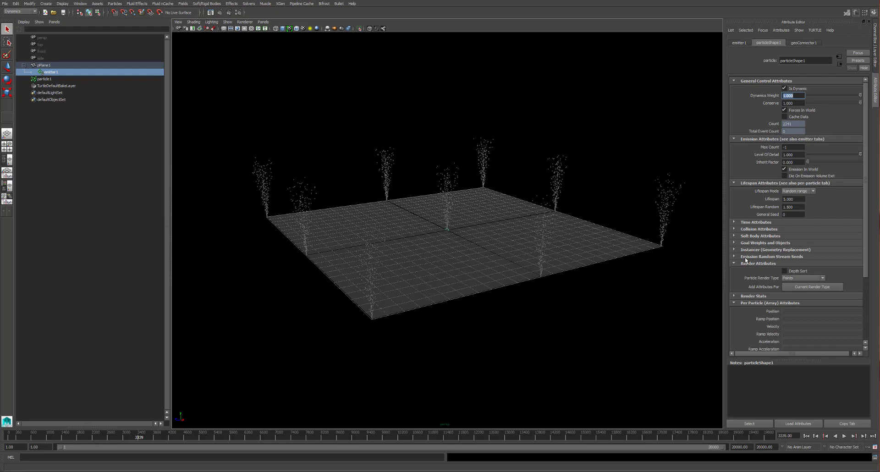
pyautogui.click(747, 257)
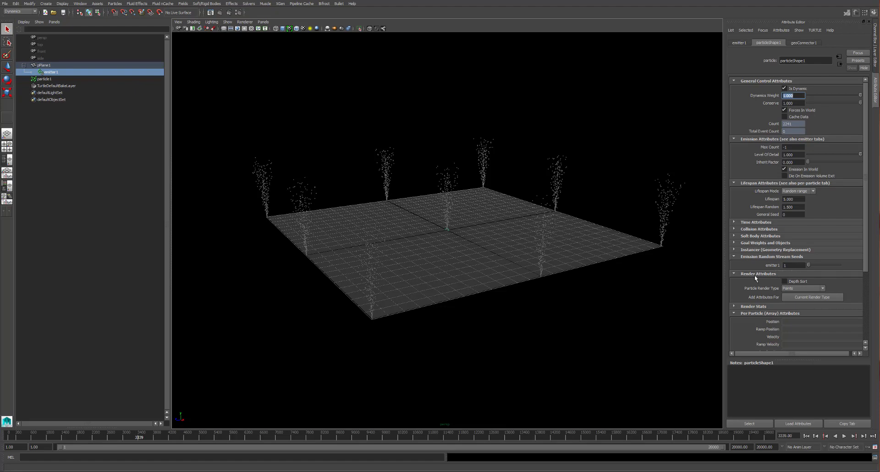
# Set the particle render type to Spheres and replay the simulation from the first frame
pyautogui.click(800, 289)
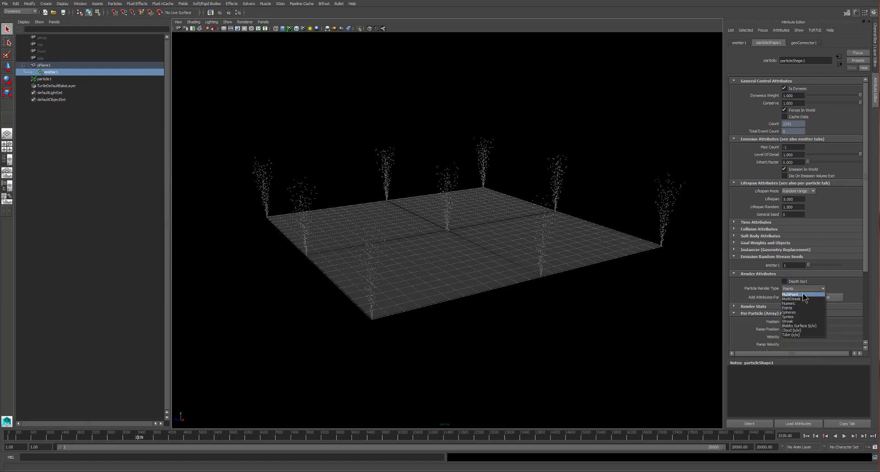
pyautogui.click(800, 315)
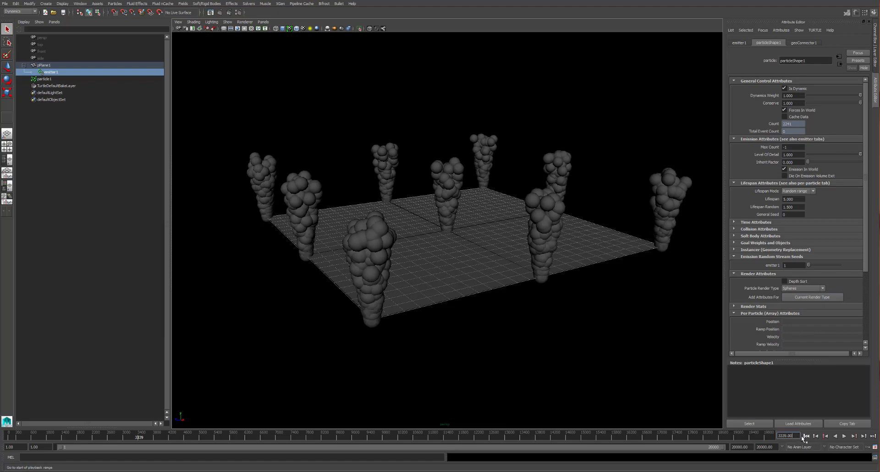
pyautogui.click(806, 436)
pyautogui.click(844, 436)
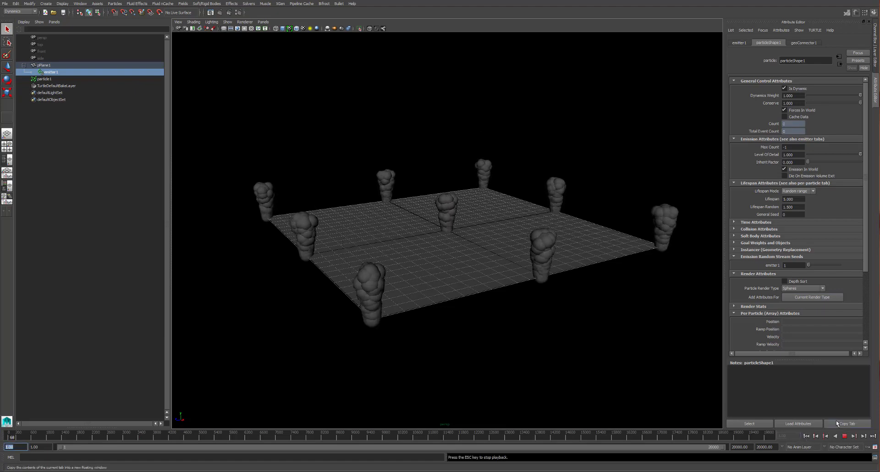
# Add the attributes for the current render type, stop playback and expand the particle shape's render stats
pyautogui.click(821, 298)
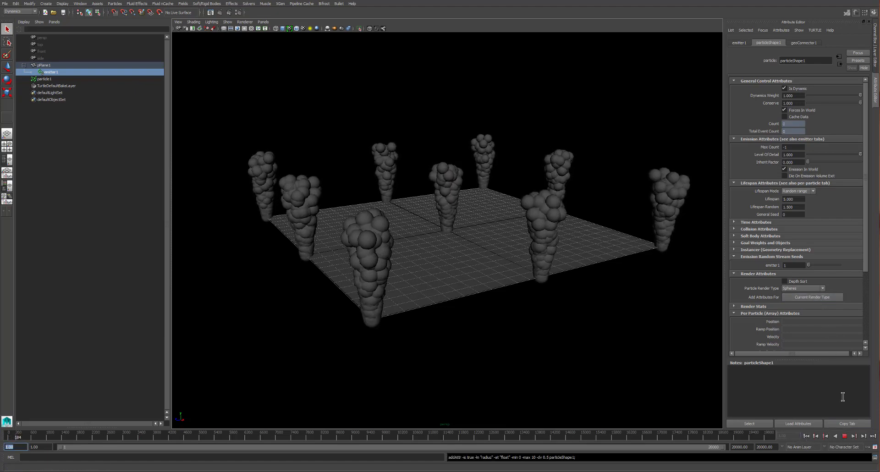
pyautogui.click(797, 299)
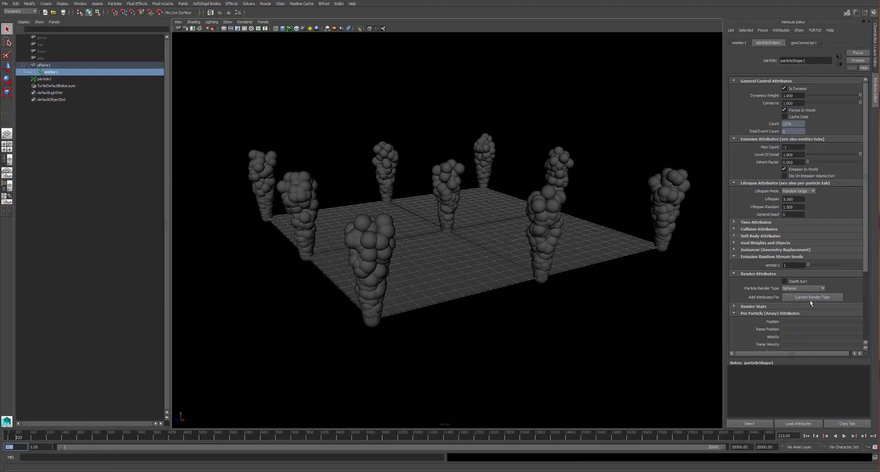
pyautogui.click(807, 306)
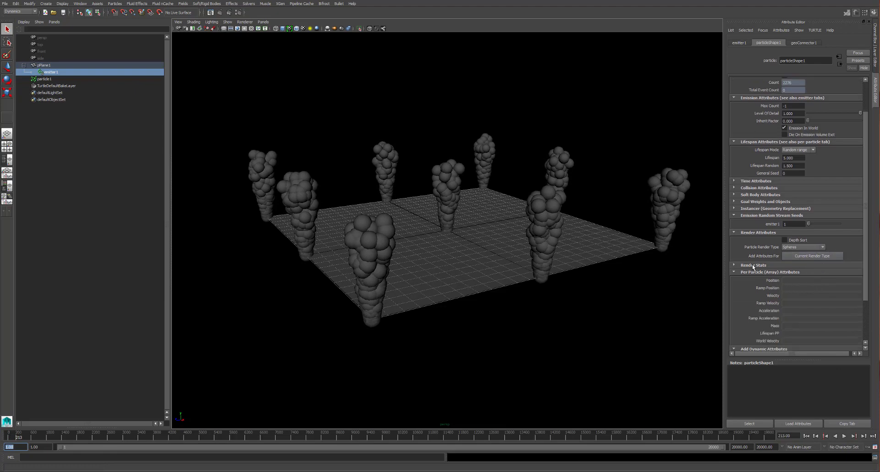
# Try the Streak particle render type and switch the render type back to Spheres
pyautogui.click(804, 247)
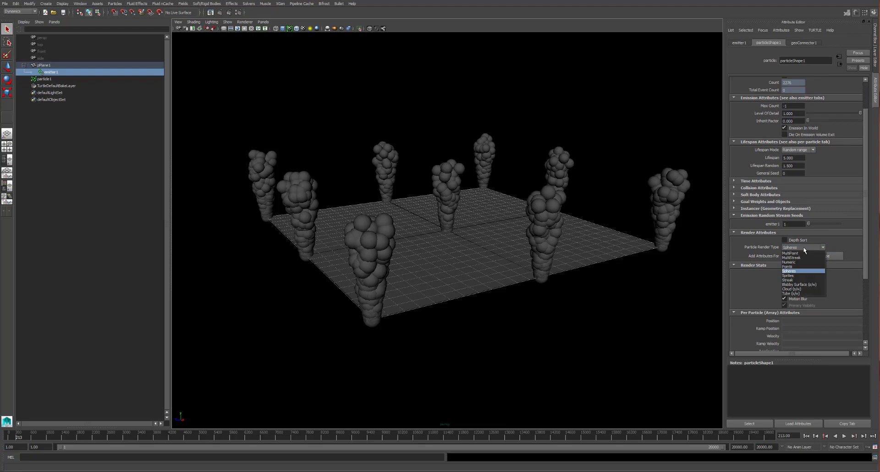
pyautogui.click(799, 279)
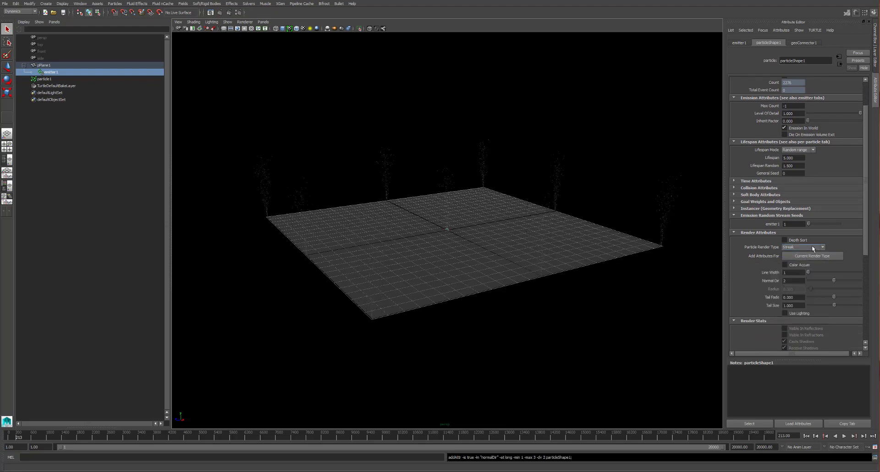
pyautogui.click(812, 247)
pyautogui.click(807, 268)
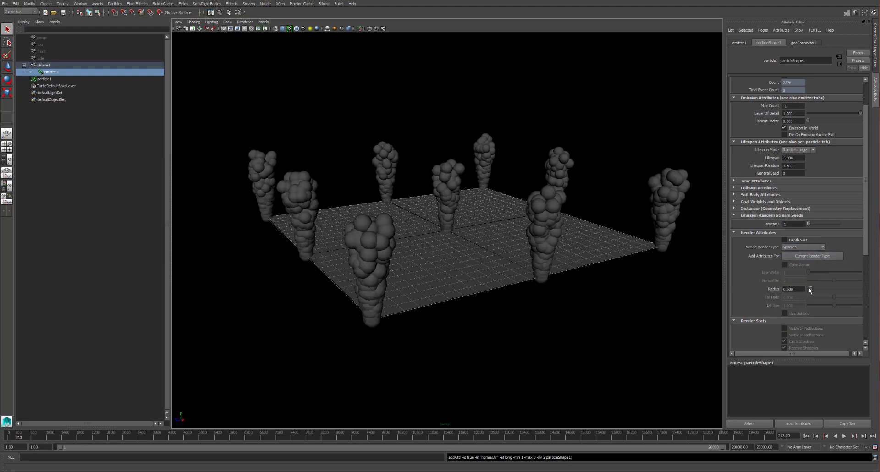
# Reduce the sphere particles' radius to about 0.132 and play the simulation briefly
pyautogui.moveTo(809, 289); pyautogui.dragTo(808, 290)
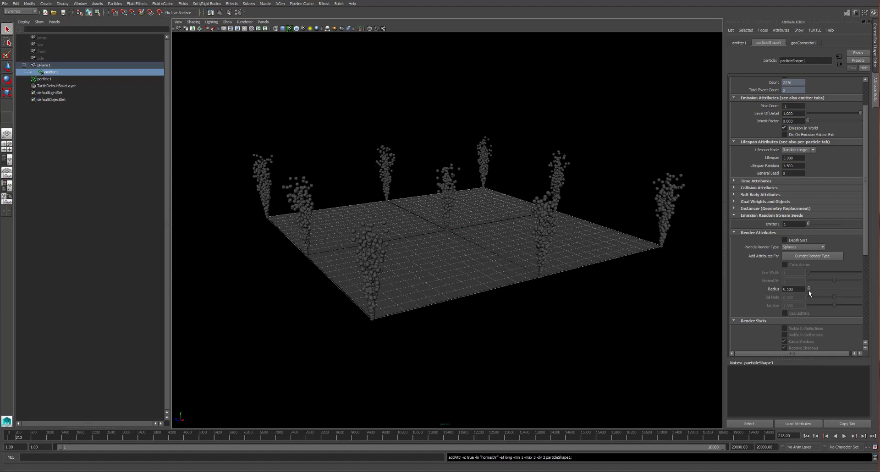
pyautogui.click(844, 436)
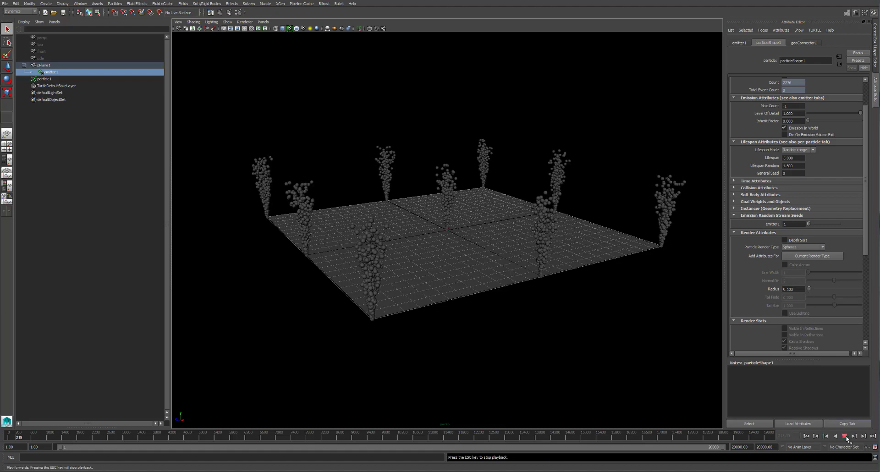
pyautogui.click(844, 436)
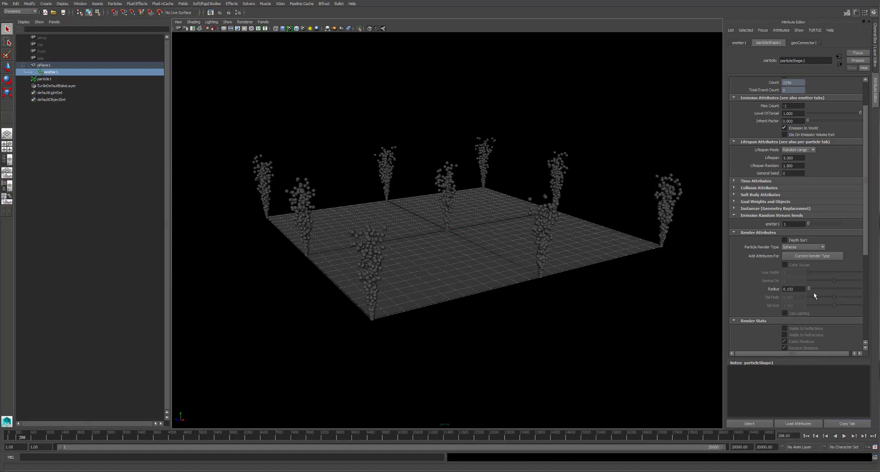
# Select the particle object in the viewport and set its shape's particle render type to Points
pyautogui.scroll(-3, 813, 292)
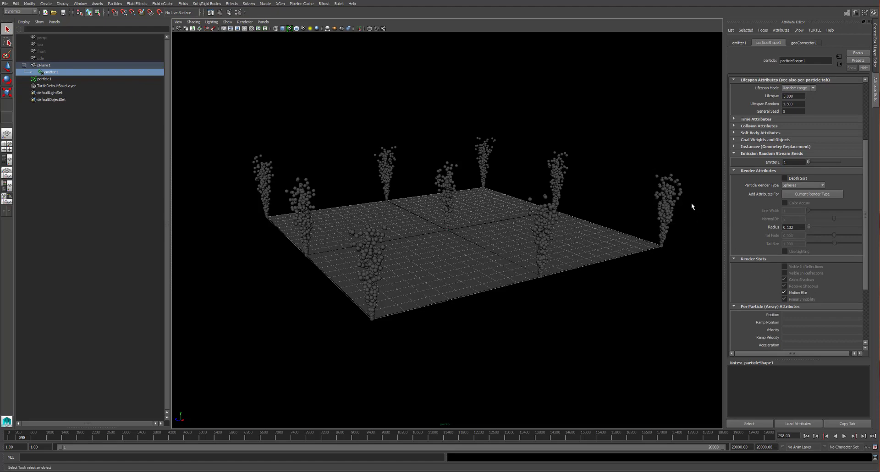
pyautogui.click(669, 214)
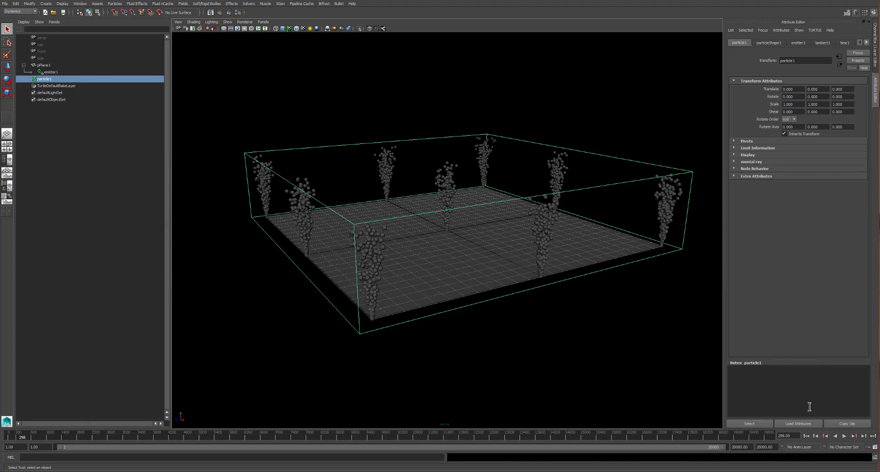
pyautogui.click(770, 43)
pyautogui.click(806, 186)
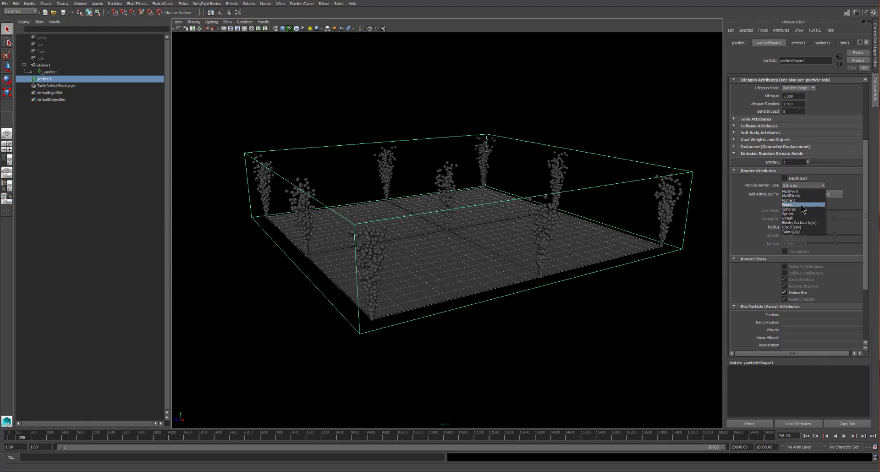
pyautogui.click(800, 205)
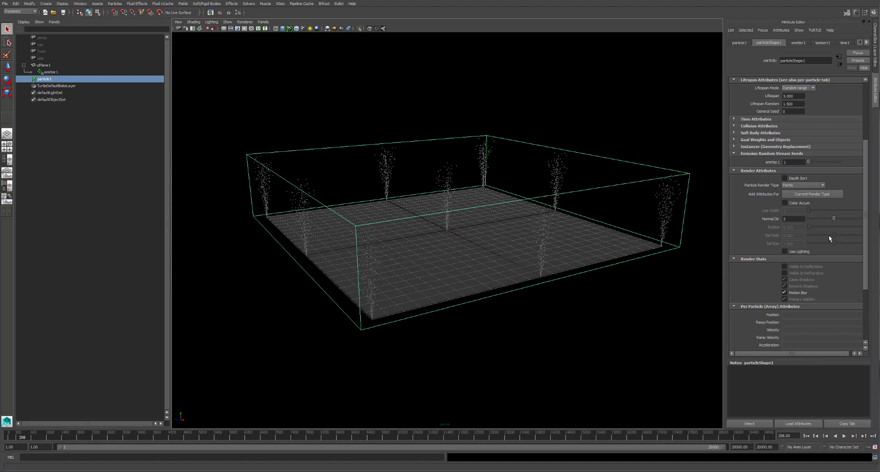
# Set the particle render type to Numeric and replay the simulation from the first frame
pyautogui.scroll(-3, 828, 235)
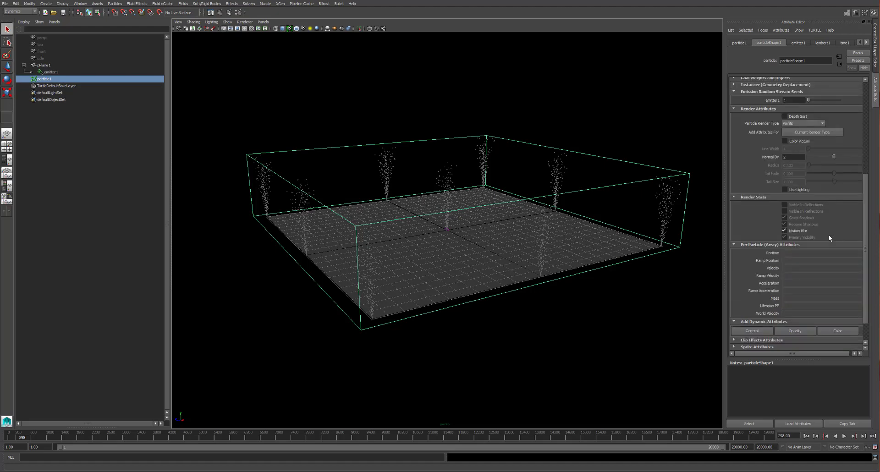
pyautogui.scroll(-1, 828, 238)
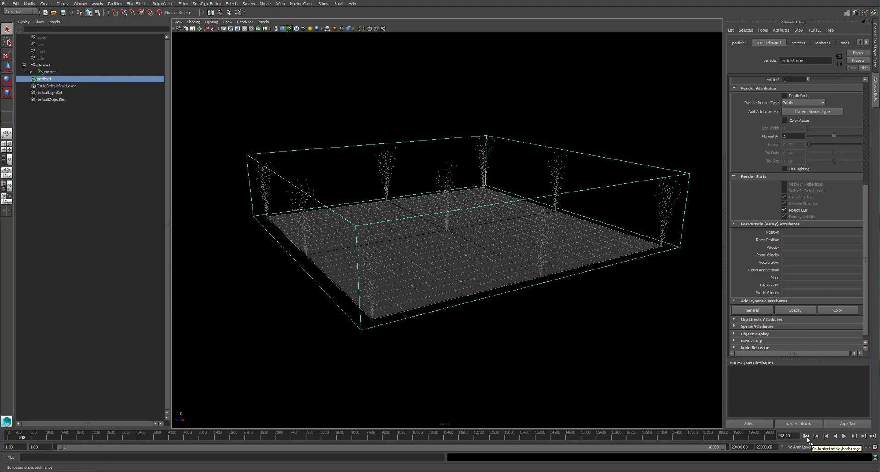
pyautogui.scroll(1, 829, 260)
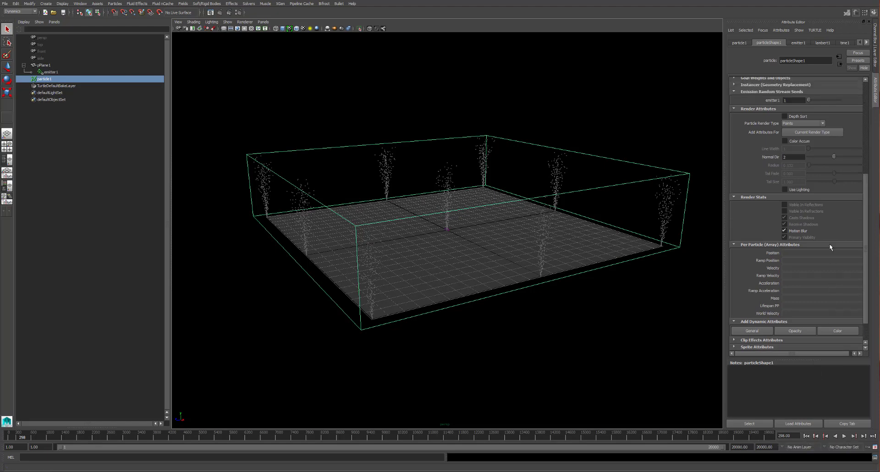
pyautogui.click(813, 124)
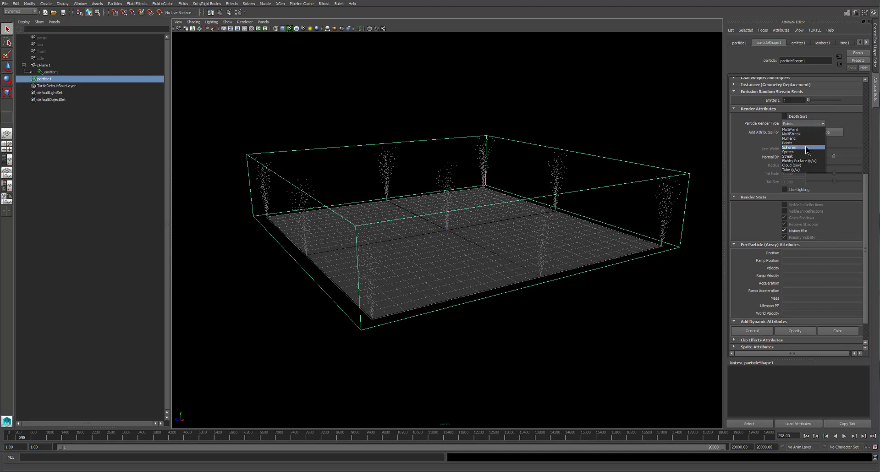
pyautogui.click(803, 139)
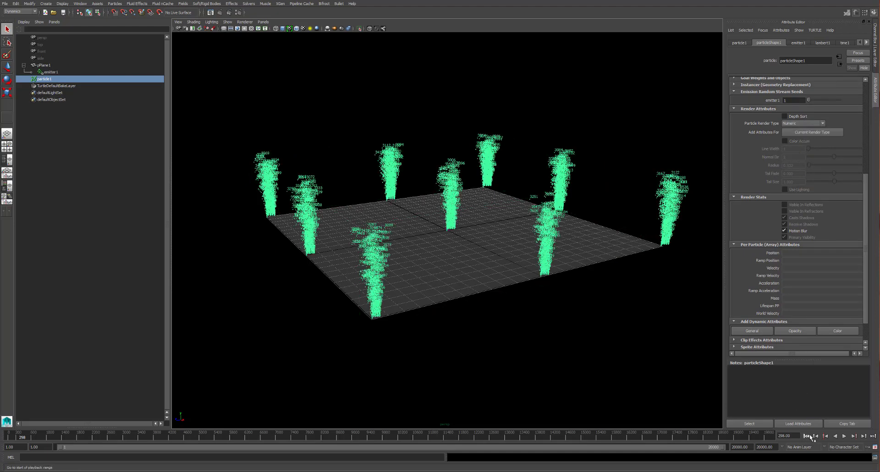
pyautogui.click(807, 437)
pyautogui.click(844, 437)
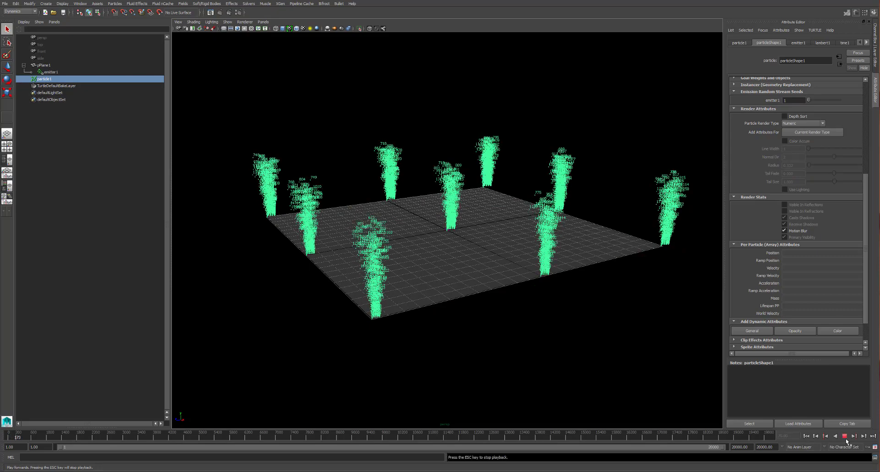
# Examine the particle numbers up close at the plane's centre and replay the simulation from the first frame
pyautogui.scroll(10, 576, 271)
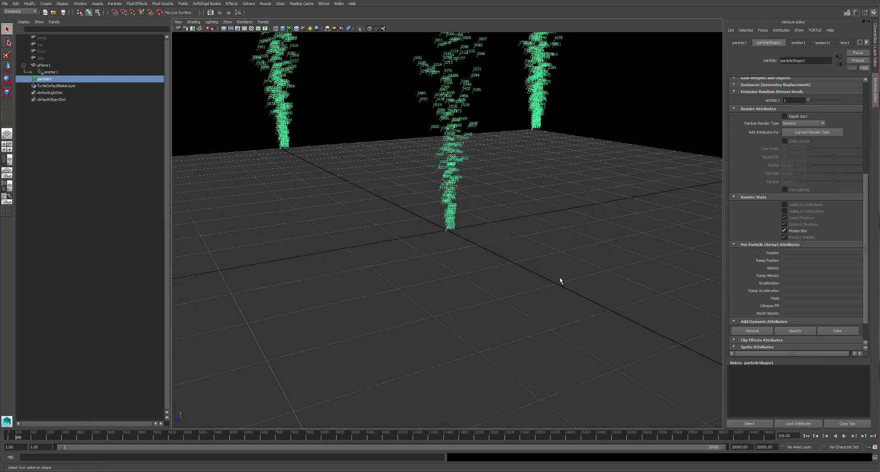
pyautogui.scroll(-3, 530, 276)
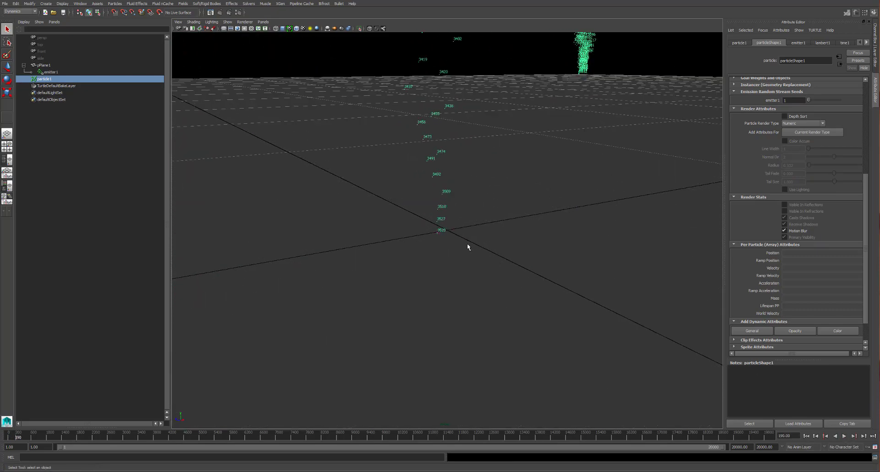
pyautogui.scroll(-10, 536, 212)
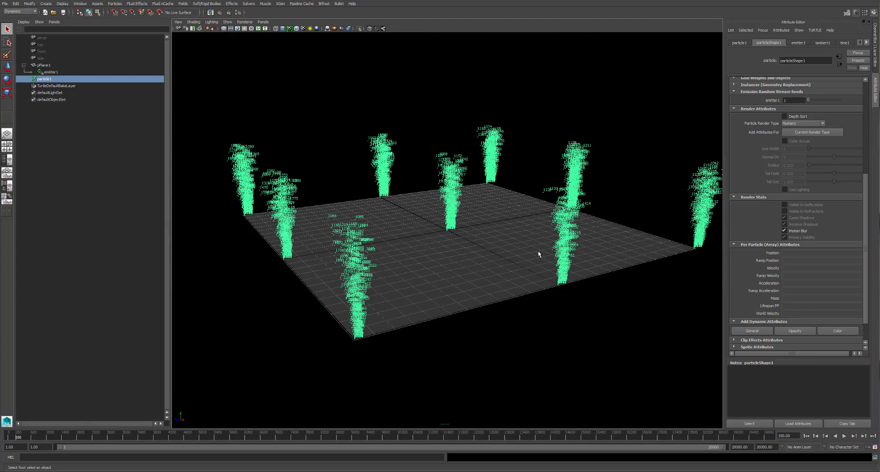
pyautogui.keyDown('alt'); pyautogui.moveTo(538, 251); pyautogui.dragTo(542, 277); pyautogui.keyUp('alt')
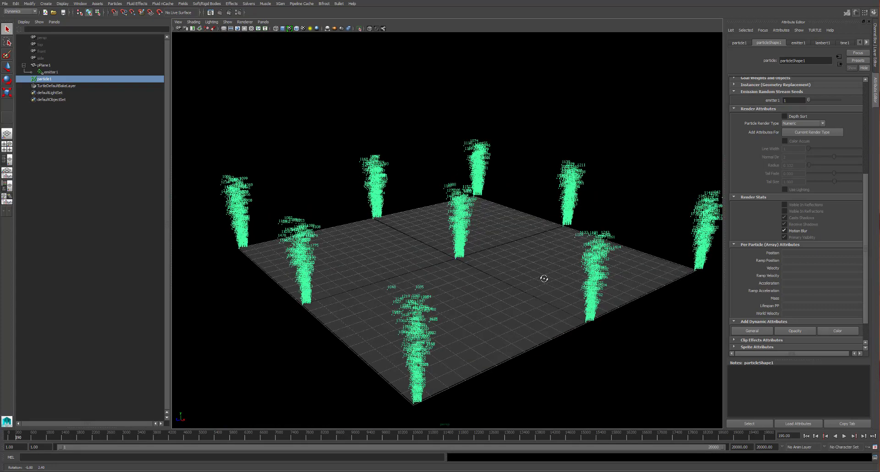
pyautogui.click(806, 436)
pyautogui.click(844, 436)
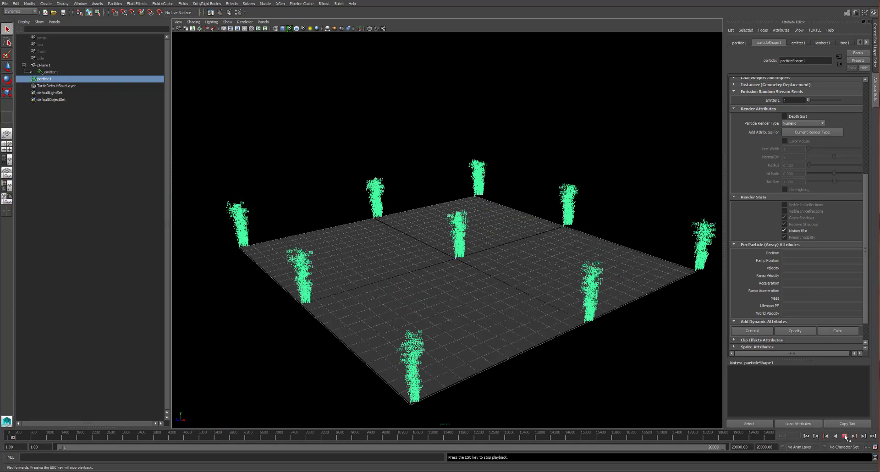
pyautogui.click(845, 436)
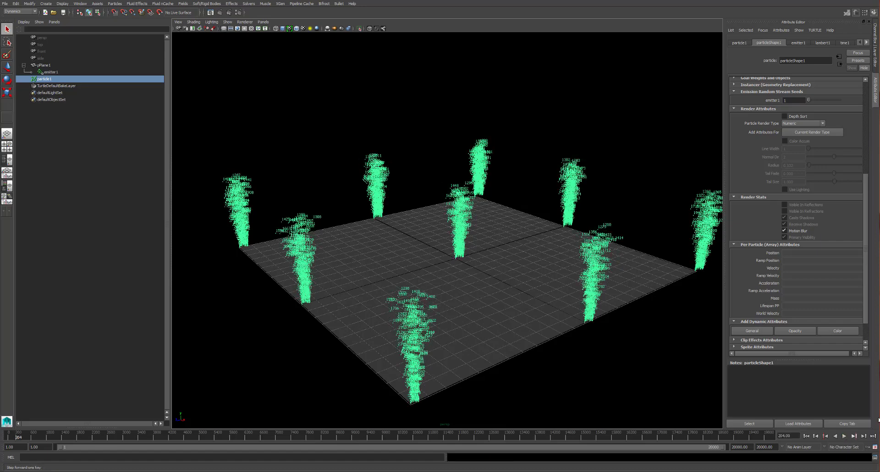
# Try the Sprites particle render type and set the render type to Points
pyautogui.click(811, 124)
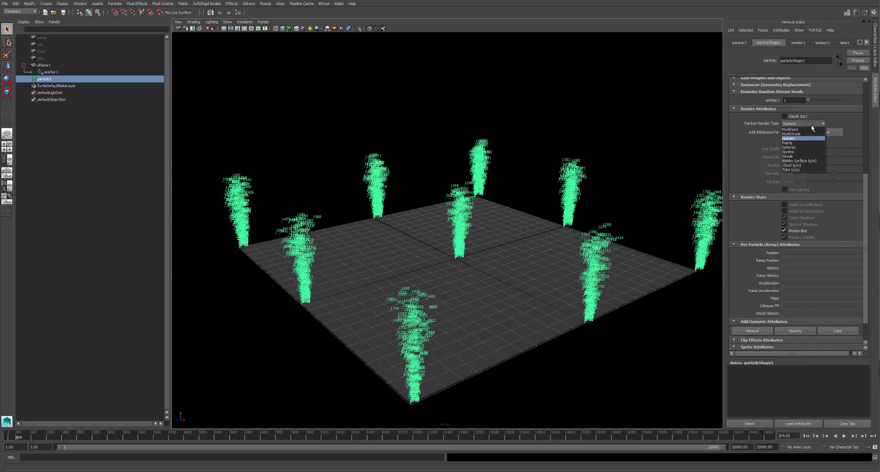
pyautogui.click(802, 152)
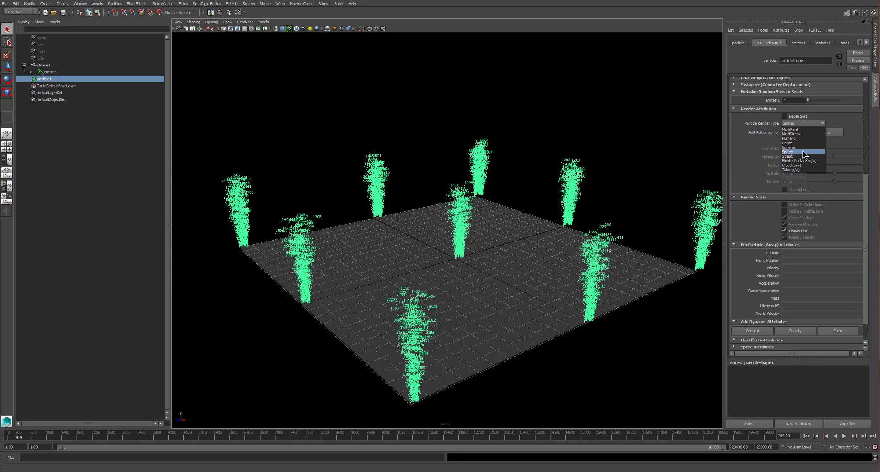
pyautogui.click(802, 123)
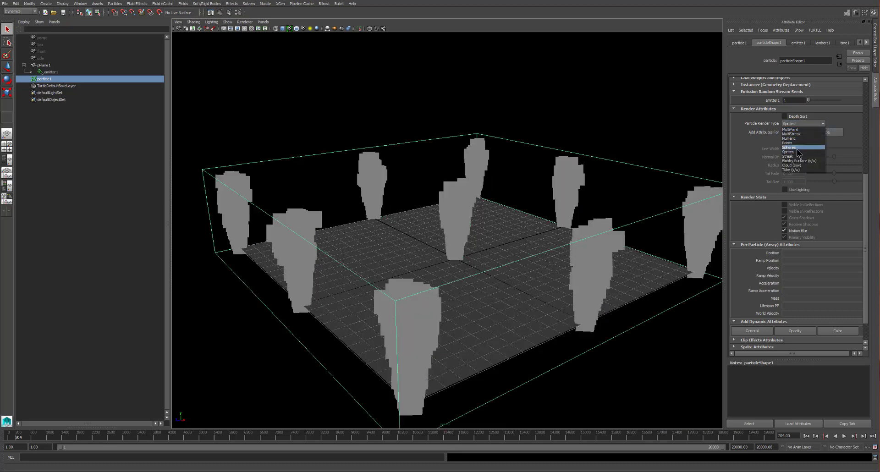
pyautogui.click(800, 143)
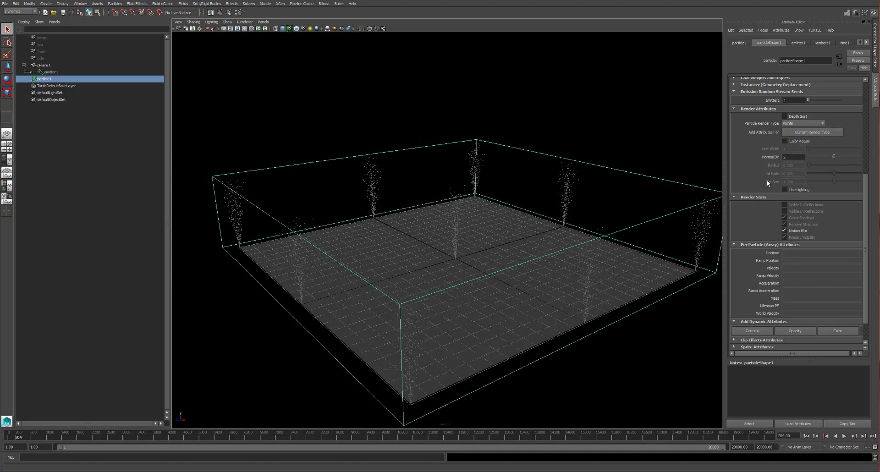
# Replay the point particles from the first frame and stop playback
pyautogui.click(807, 438)
pyautogui.click(844, 437)
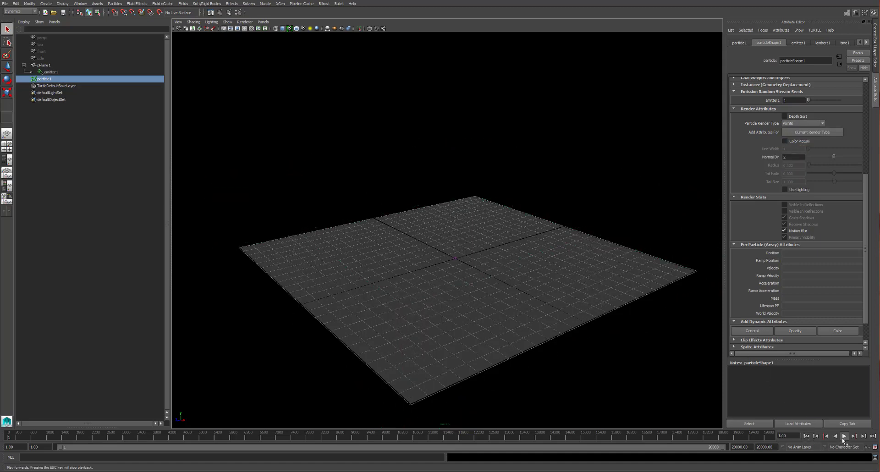
pyautogui.click(844, 437)
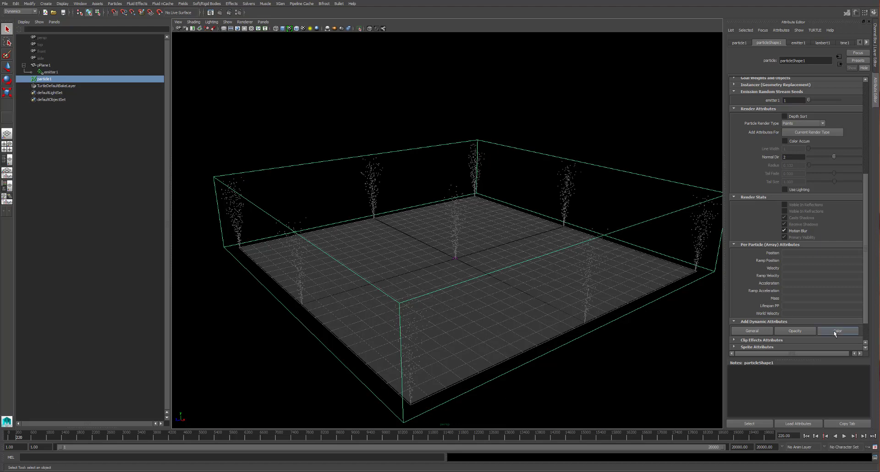
# Add a per-object color attribute to the particle shape
pyautogui.scroll(-2, 822, 284)
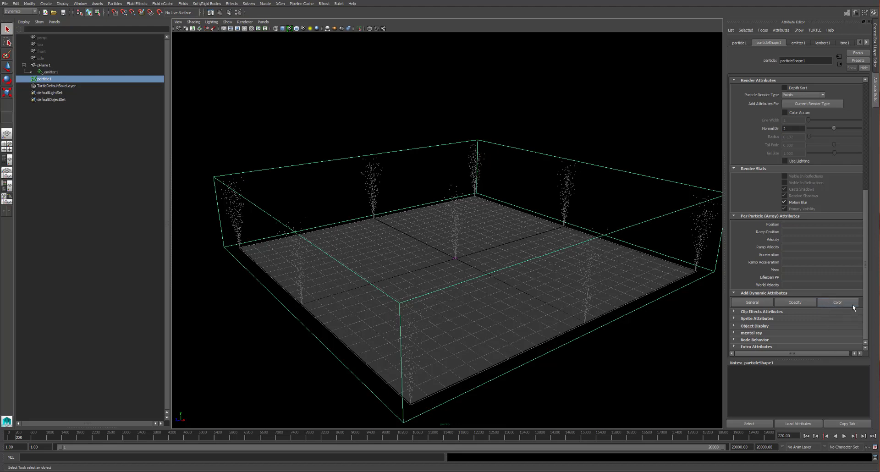
pyautogui.click(831, 301)
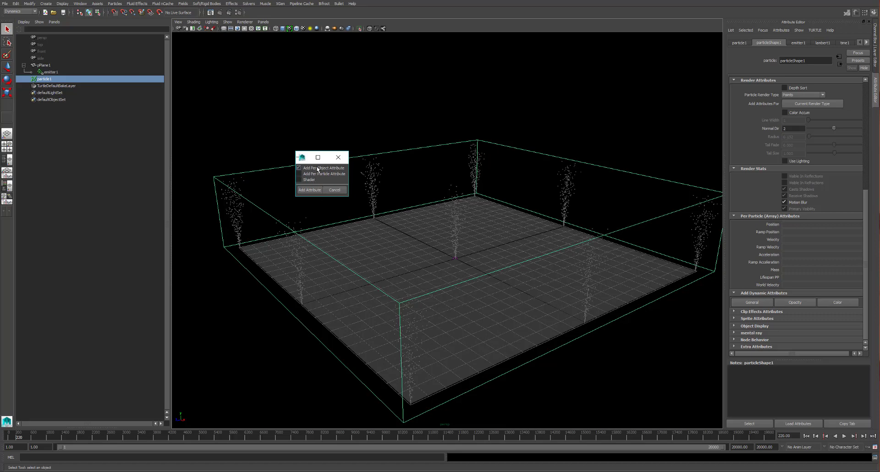
pyautogui.click(309, 190)
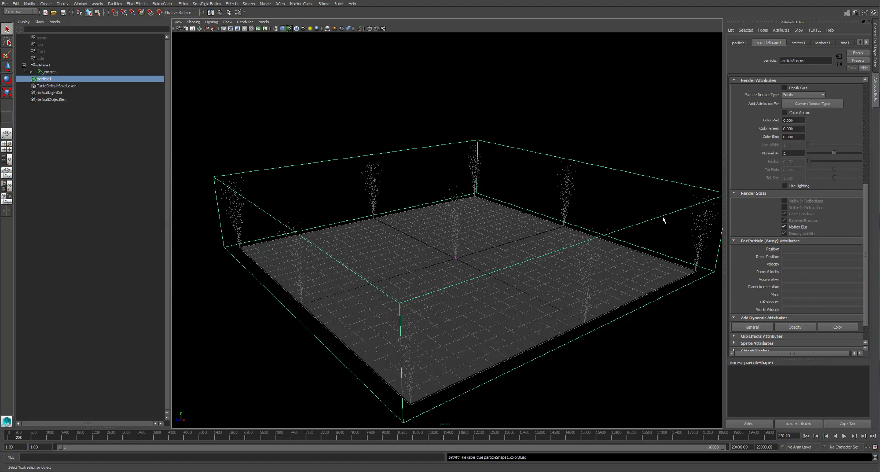
pyautogui.scroll(-1, 811, 261)
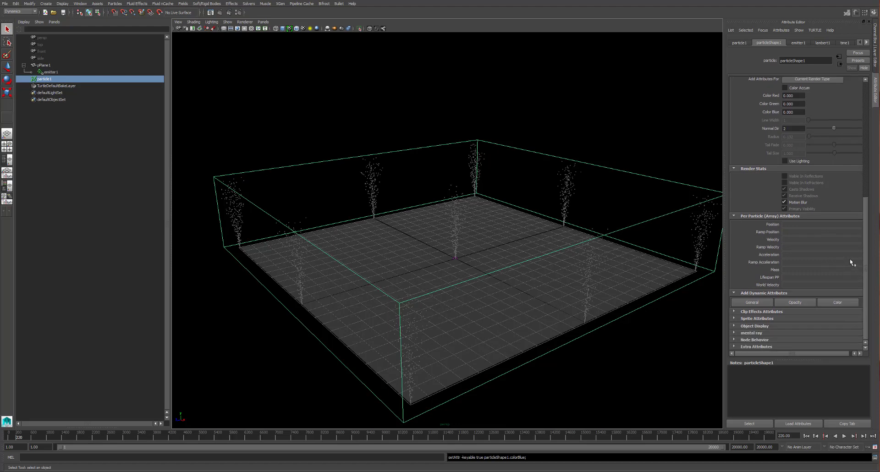
# Replay the point particle simulation from the first frame and stop playback
pyautogui.click(807, 436)
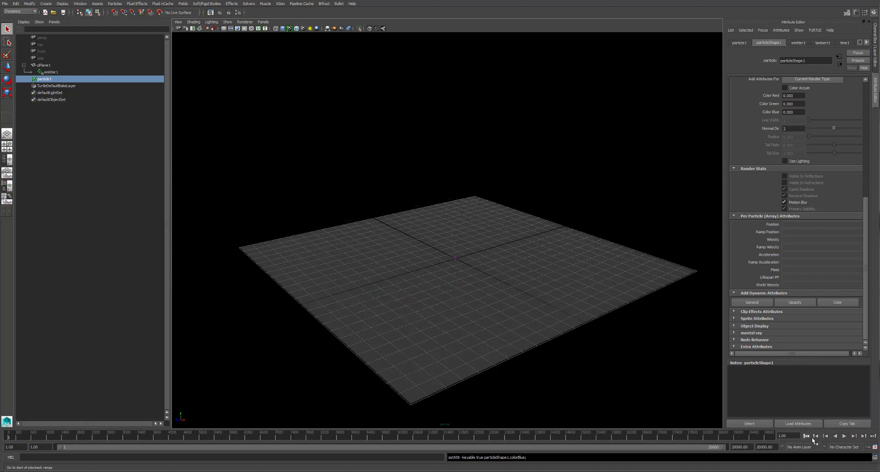
pyautogui.click(844, 437)
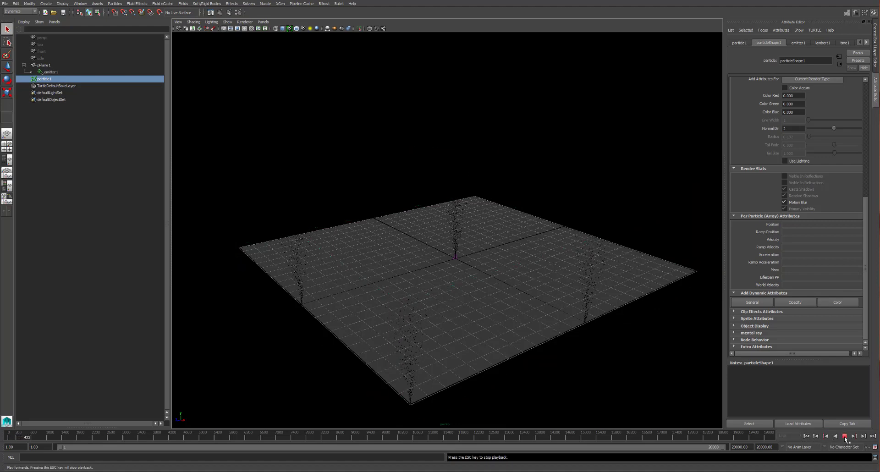
pyautogui.click(845, 437)
pyautogui.keyDown('alt'); pyautogui.moveTo(601, 367); pyautogui.dragTo(616, 365); pyautogui.keyUp('alt')
# Turn on Use Lighting and Color Accum in the particle shape's render attributes
pyautogui.click(760, 326)
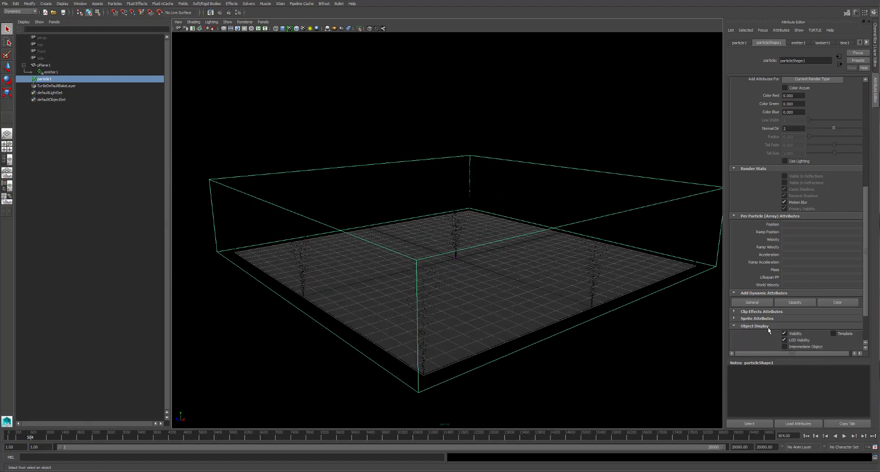
pyautogui.scroll(3, 797, 318)
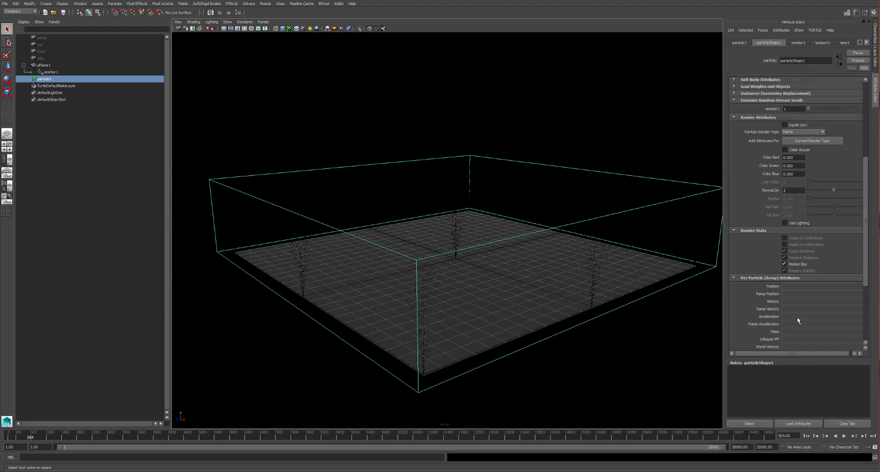
pyautogui.scroll(3, 796, 317)
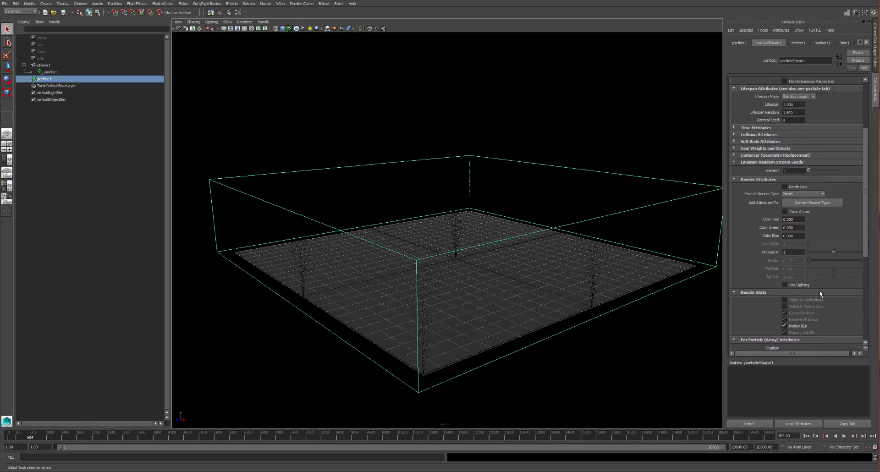
pyautogui.click(805, 283)
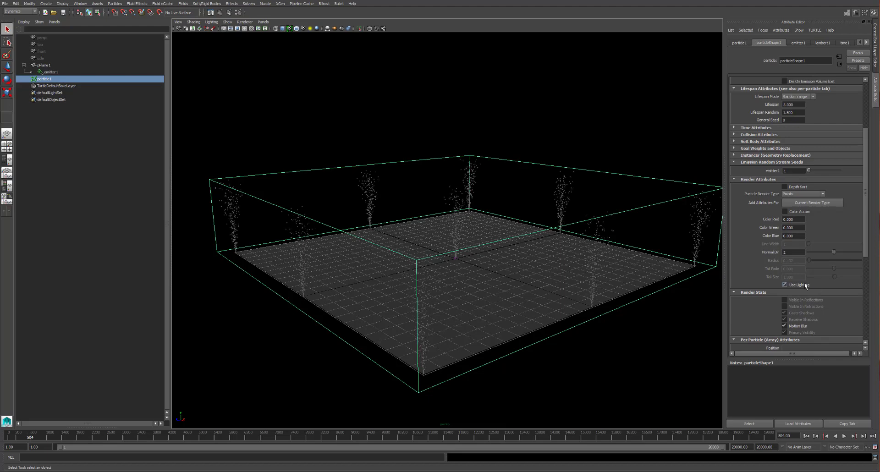
pyautogui.click(804, 283)
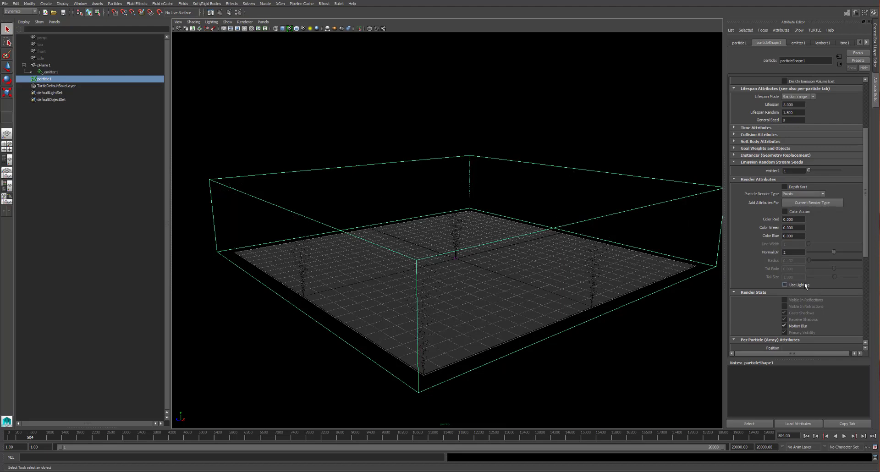
pyautogui.click(804, 283)
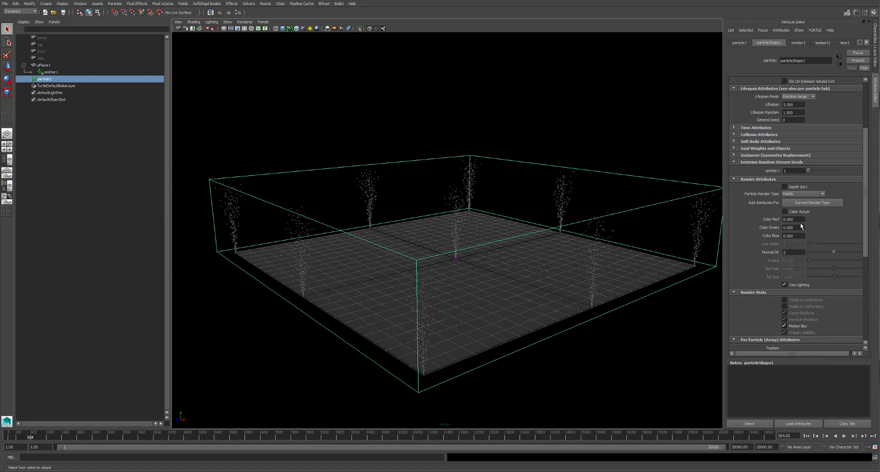
pyautogui.click(798, 212)
# Try particle color values of 50 for red, 30 for green and 10 for blue
pyautogui.moveTo(802, 219); pyautogui.dragTo(762, 221)
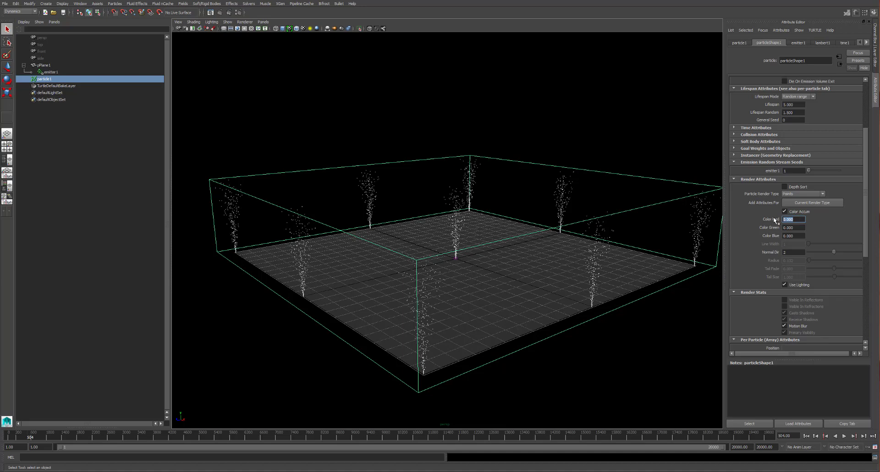
pyautogui.write('50')
pyautogui.press('Return')
pyautogui.moveTo(799, 228); pyautogui.dragTo(764, 227)
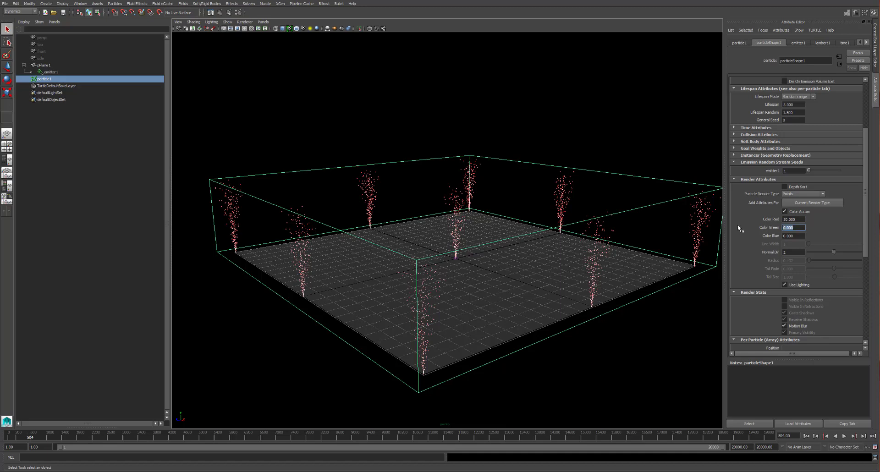
pyautogui.write('30')
pyautogui.press('Return')
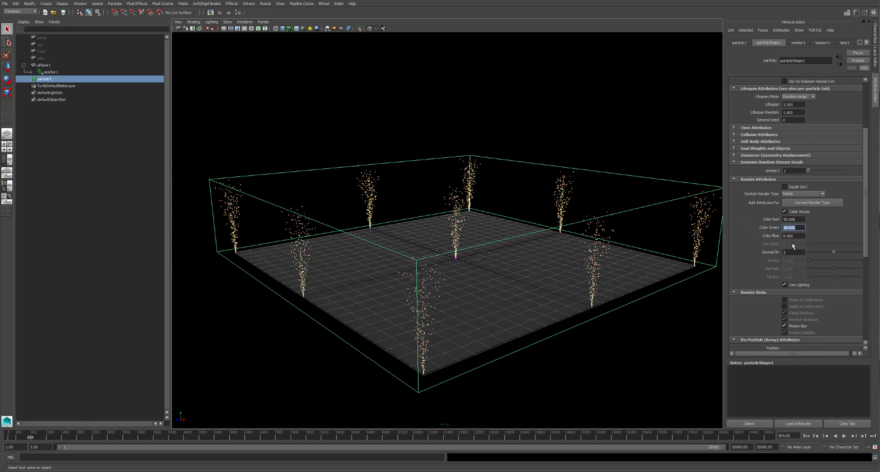
pyautogui.moveTo(800, 237); pyautogui.dragTo(749, 233)
pyautogui.write('10')
pyautogui.press('Return')
# Try Color Blue values of 255 and 5, and toggle Color Accum to compare the particles' look
pyautogui.write('255')
pyautogui.press('Return')
pyautogui.write('5')
pyautogui.press('Return')
pyautogui.click(784, 211)
# Set the particles' Color Red to 10 and Color Green to 0 after trying 20 for green
pyautogui.doubleClick(796, 227)
pyautogui.write('20')
pyautogui.doubleClick(796, 219)
pyautogui.write('10')
pyautogui.doubleClick(797, 235)
pyautogui.doubleClick(793, 228)
pyautogui.write('0')
pyautogui.press('Return')
pyautogui.press('Tab')
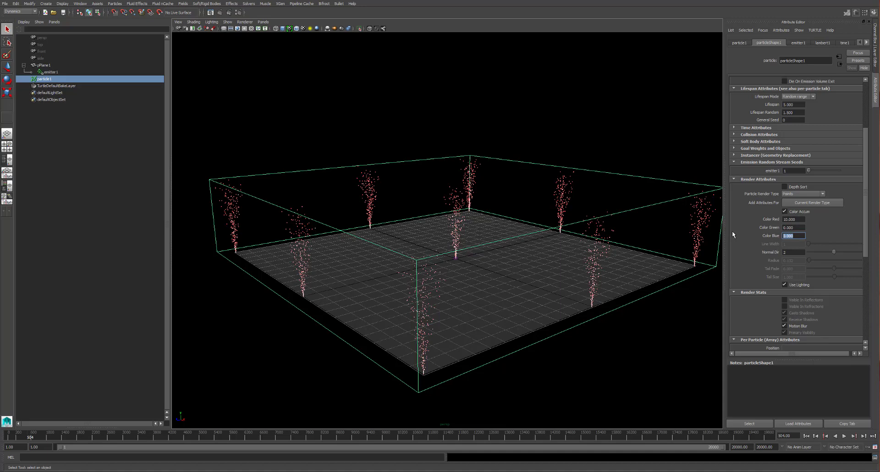
# Set the particles' Color Blue to 10 and Color Green to 0.2
pyautogui.write('10')
pyautogui.press('Return')
pyautogui.write('.2')
pyautogui.press('Return')
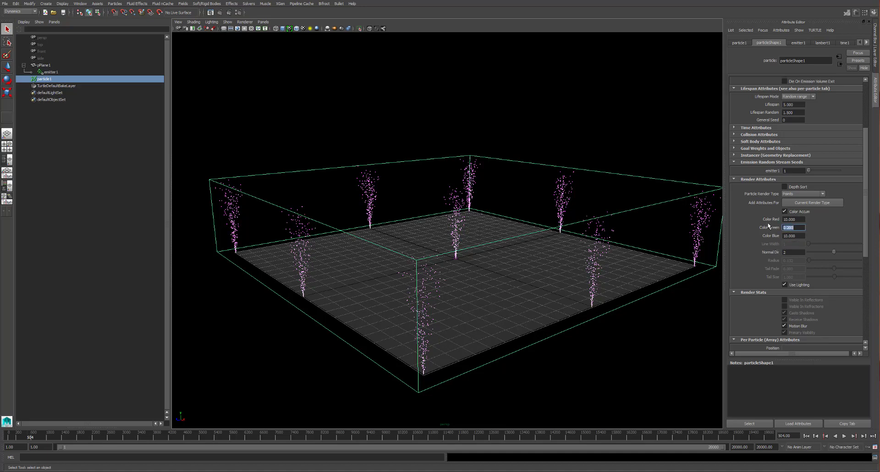
# Play the colored particle simulation, set Normal Dir to 1 during playback, and stop it
pyautogui.click(845, 436)
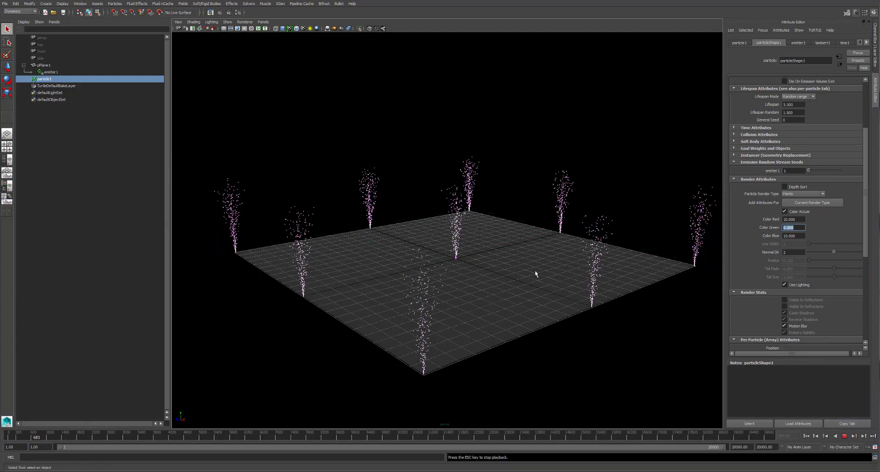
pyautogui.keyDown('alt'); pyautogui.moveTo(526, 286); pyautogui.dragTo(461, 291); pyautogui.keyUp('alt')
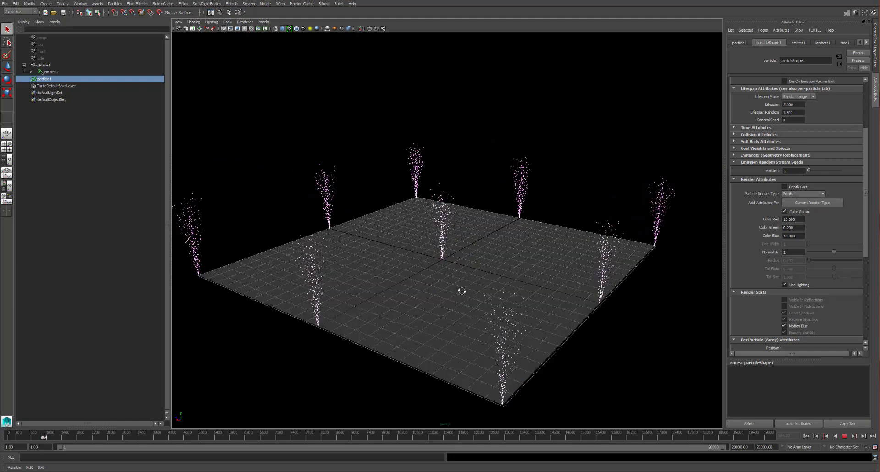
pyautogui.keyDown('alt'); pyautogui.moveTo(461, 291); pyautogui.dragTo(418, 277, button='right'); pyautogui.keyUp('alt')
pyautogui.keyDown('alt'); pyautogui.moveTo(418, 277); pyautogui.dragTo(461, 279); pyautogui.keyUp('alt')
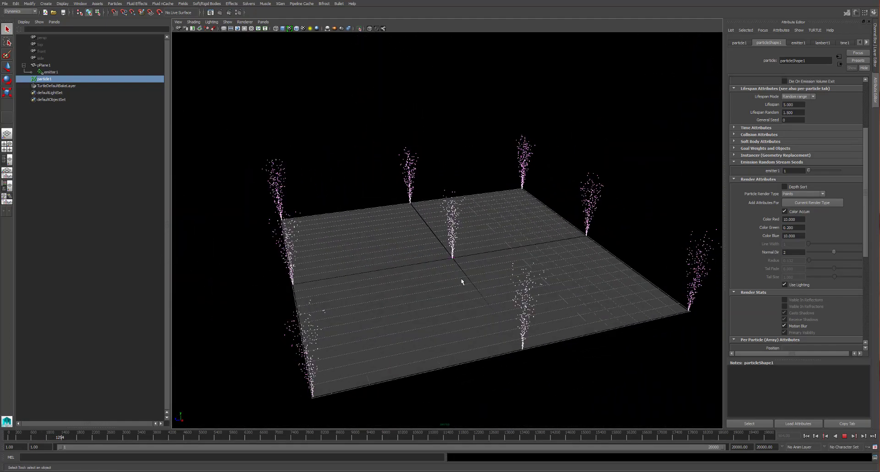
pyautogui.moveTo(838, 252); pyautogui.dragTo(801, 252)
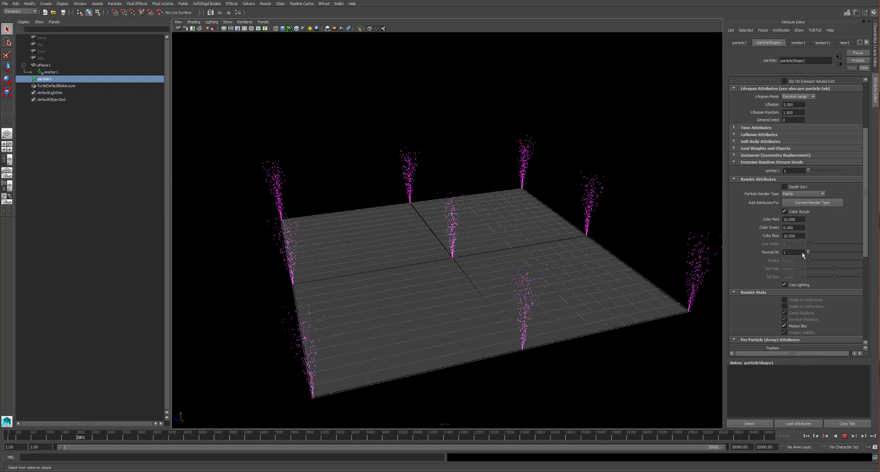
pyautogui.keyDown('alt'); pyautogui.moveTo(515, 255); pyautogui.dragTo(534, 270); pyautogui.keyUp('alt')
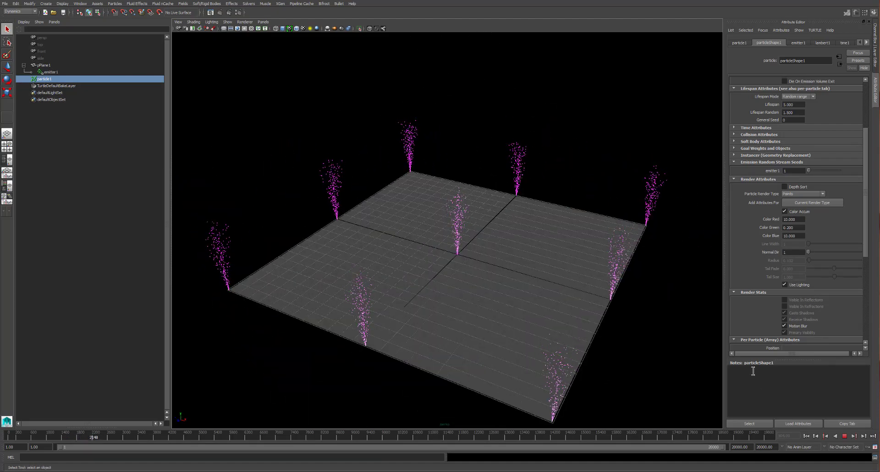
pyautogui.click(845, 437)
# Add a per-particle color attribute to the particle shape
pyautogui.scroll(-8, 804, 291)
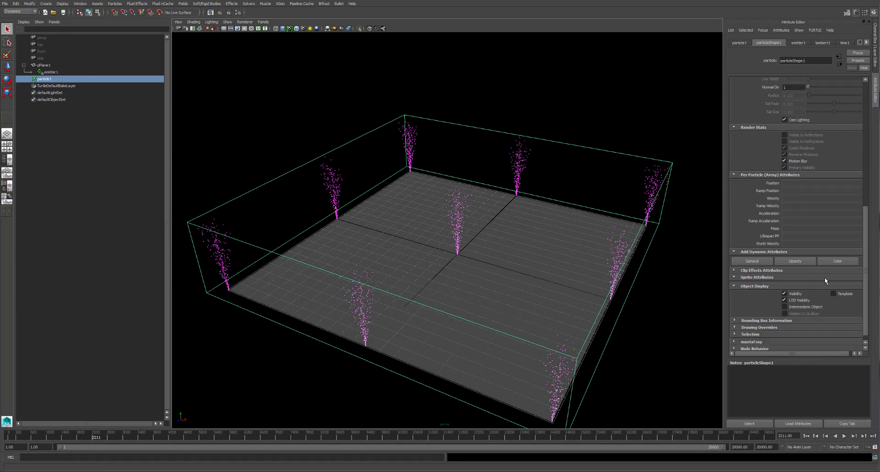
pyautogui.click(829, 263)
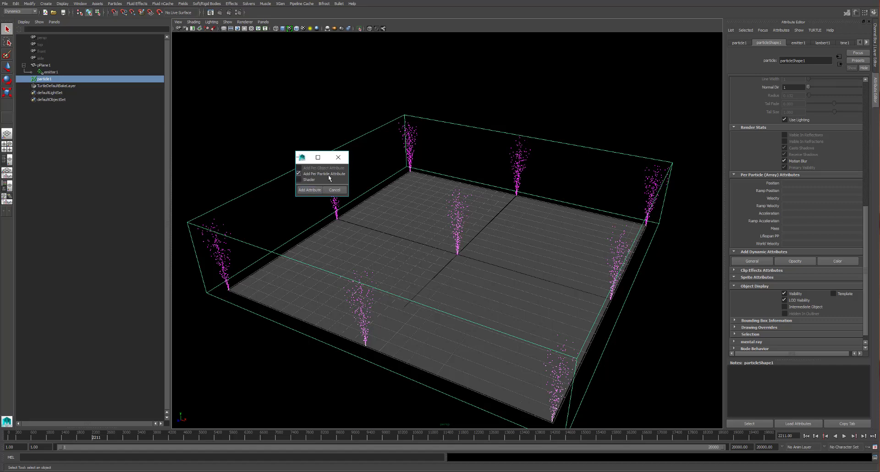
pyautogui.click(314, 190)
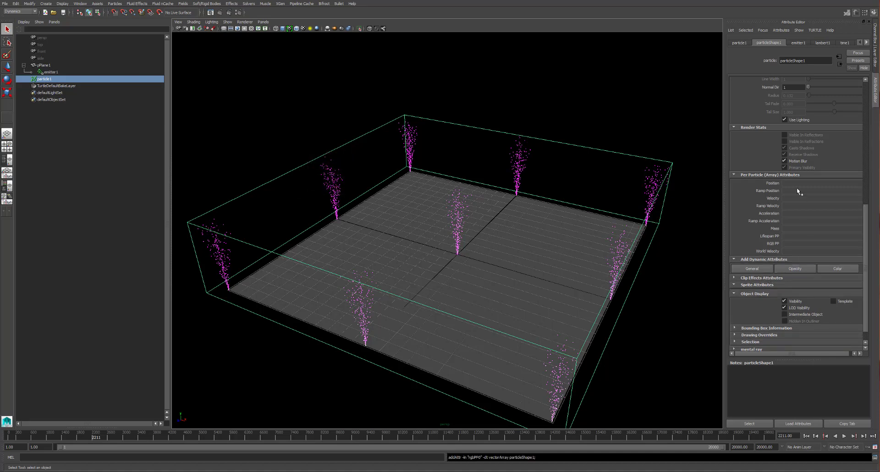
pyautogui.scroll(4, 796, 188)
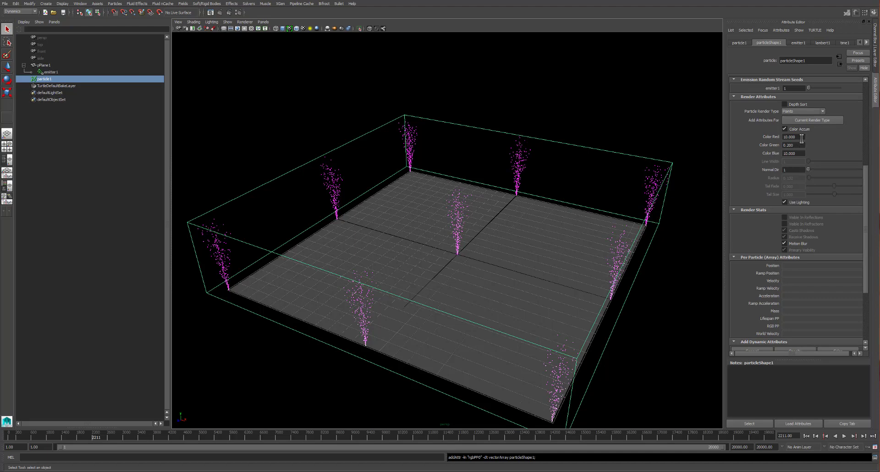
pyautogui.scroll(-4, 806, 211)
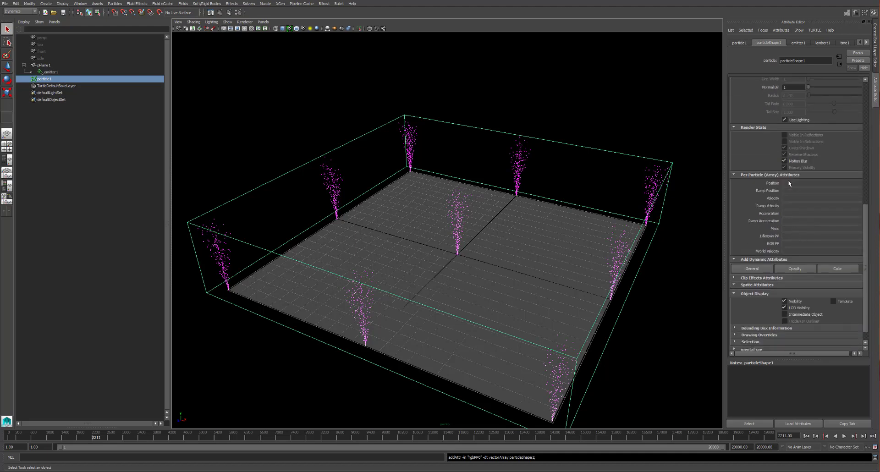
pyautogui.scroll(3, 786, 170)
pyautogui.rightClick(768, 116)
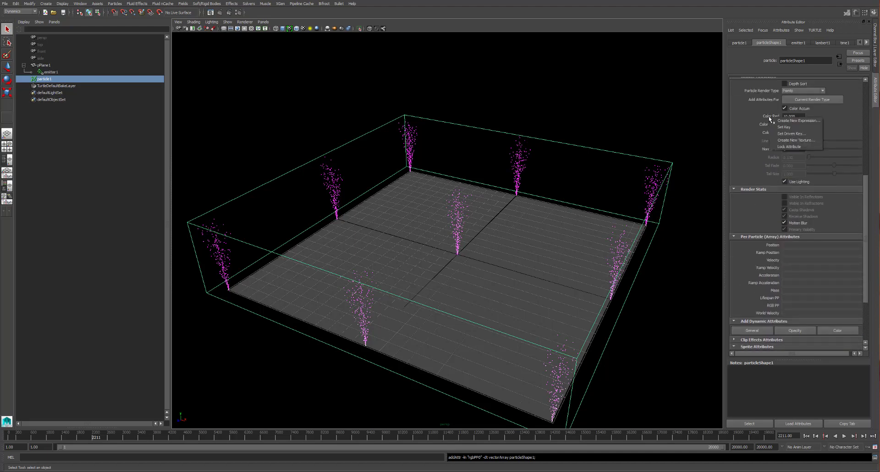
pyautogui.scroll(-4, 752, 157)
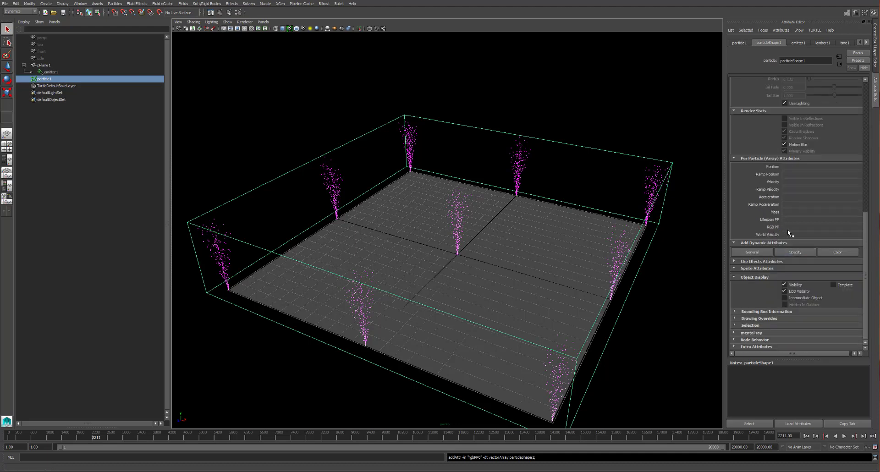
# Replay the simulation from the first frame, turn off Color Accum during playback, and compare the particles with Use Lighting off and on
pyautogui.click(806, 436)
pyautogui.click(844, 435)
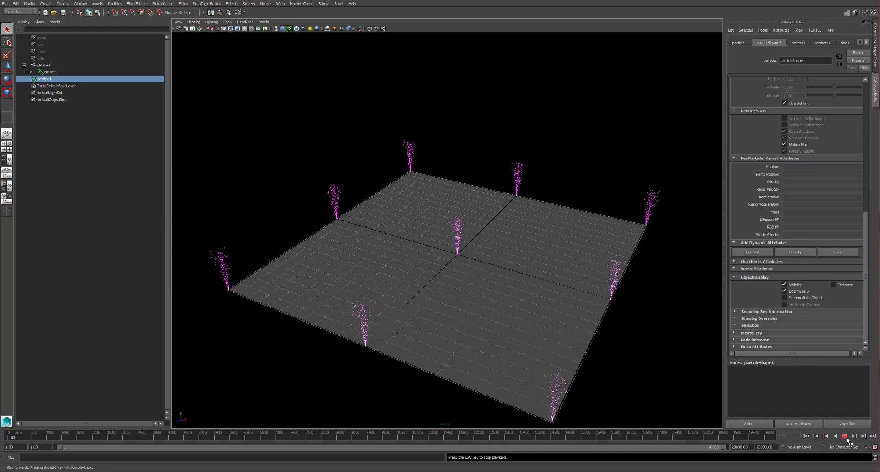
pyautogui.scroll(3, 813, 92)
pyautogui.click(803, 91)
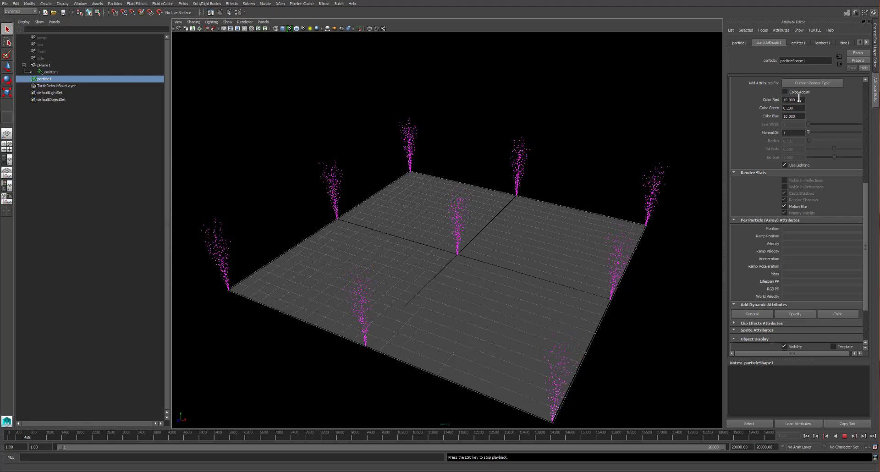
pyautogui.click(792, 100)
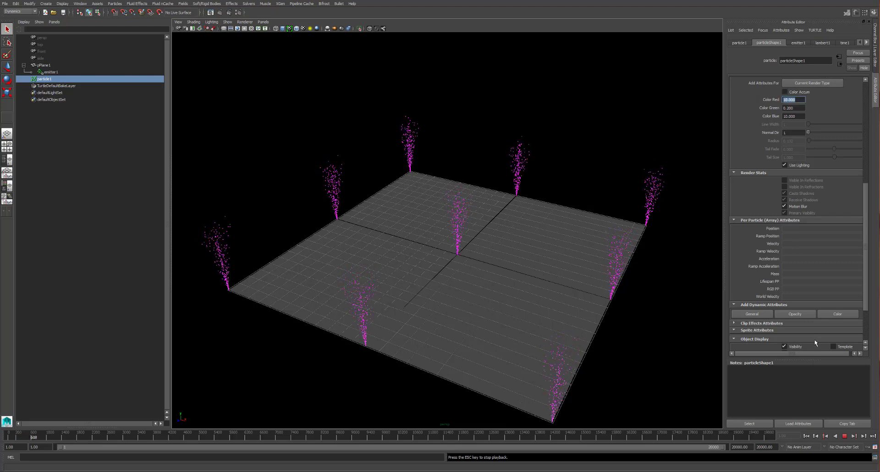
pyautogui.click(794, 165)
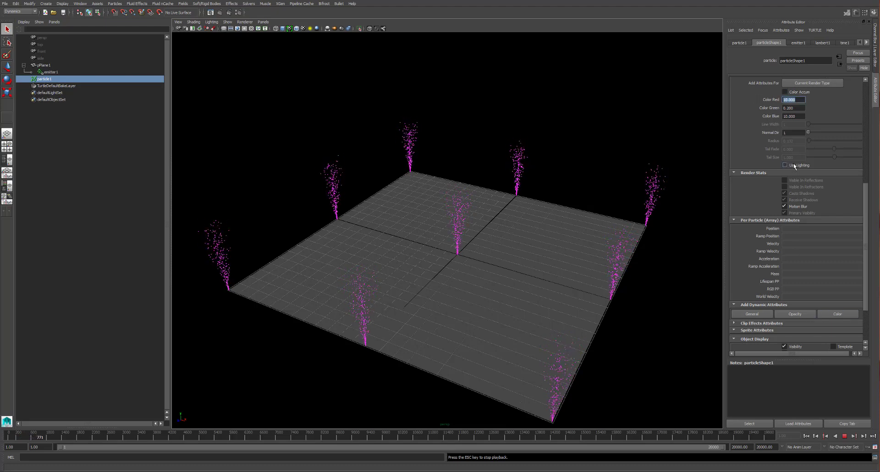
pyautogui.click(794, 164)
pyautogui.click(844, 436)
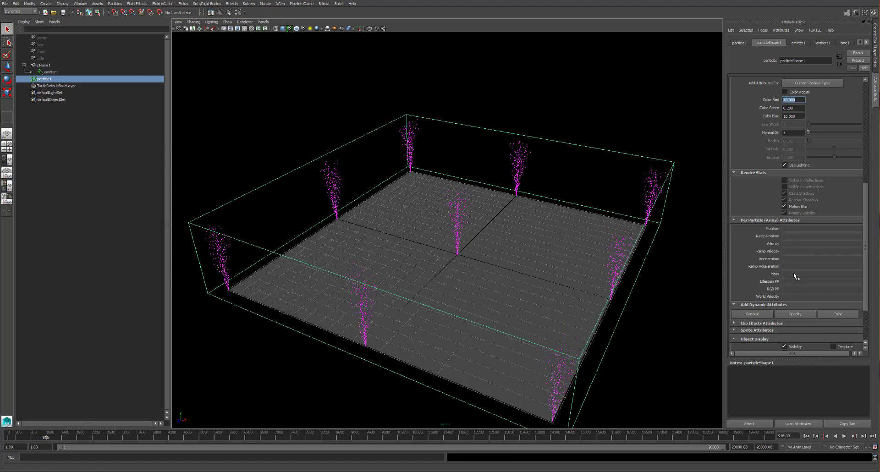
pyautogui.click(786, 289)
pyautogui.rightClick(788, 289)
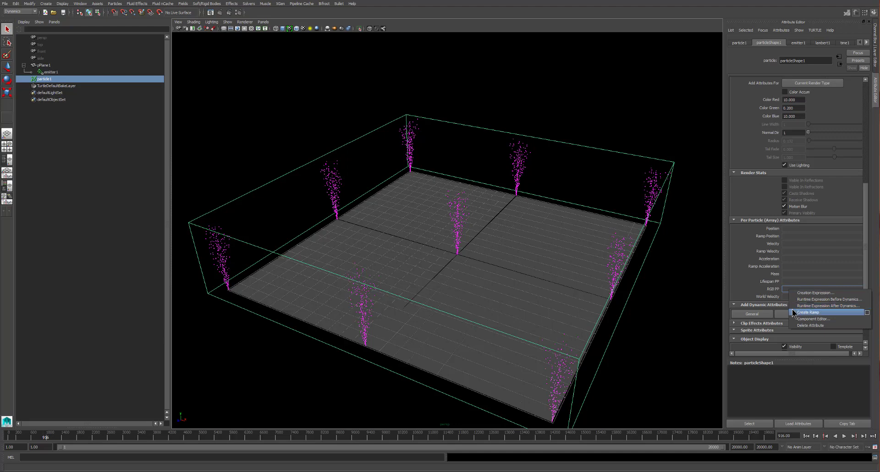
pyautogui.click(768, 305)
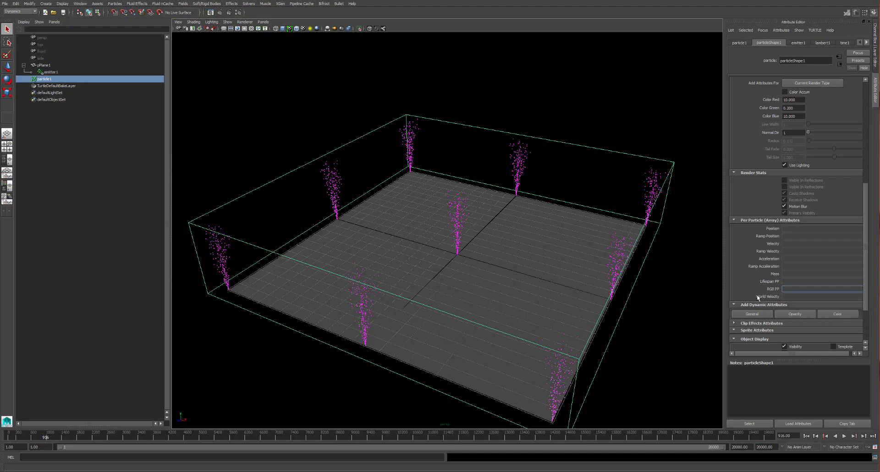
pyautogui.click(830, 314)
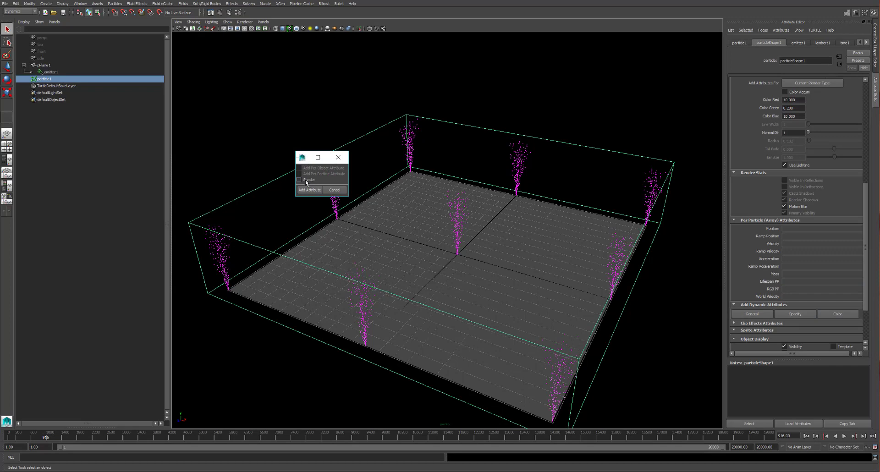
pyautogui.click(327, 189)
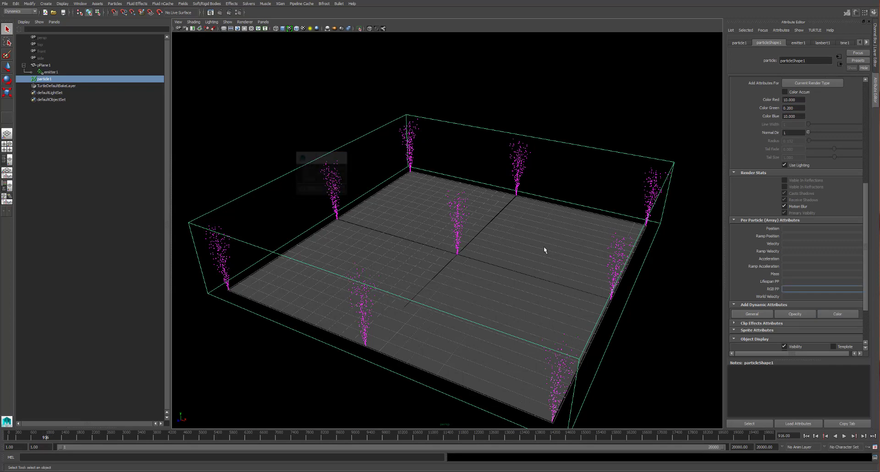
# Create a ramp on the particles' RGB PP attribute and open it for editing
pyautogui.rightClick(803, 290)
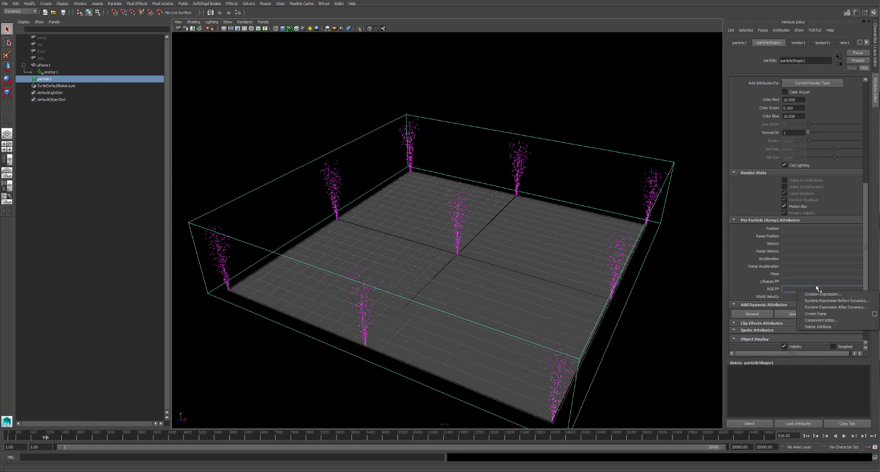
pyautogui.click(823, 314)
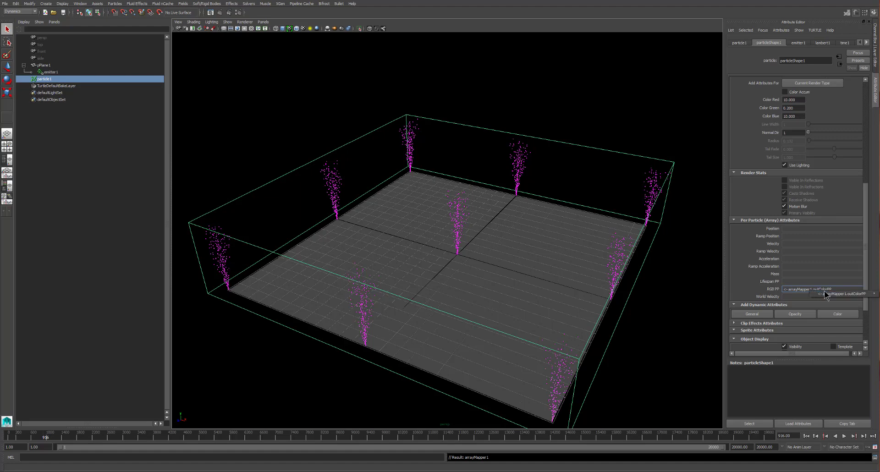
pyautogui.rightClick(813, 290)
pyautogui.moveTo(818, 291)
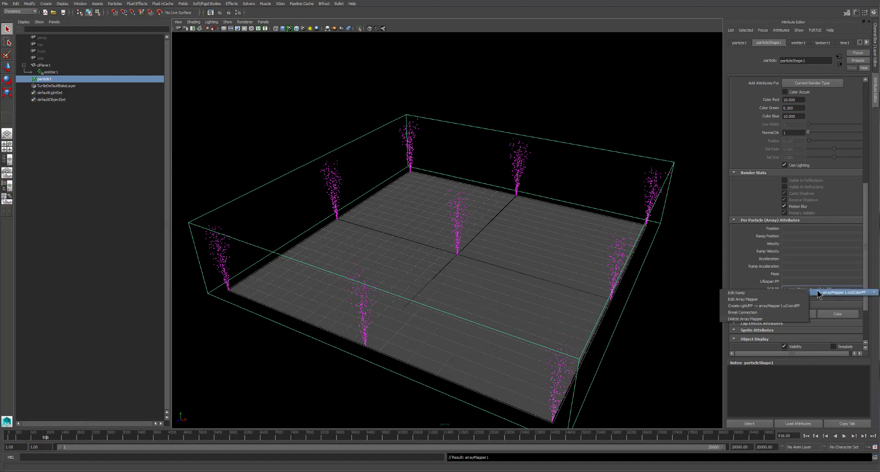
pyautogui.click(781, 294)
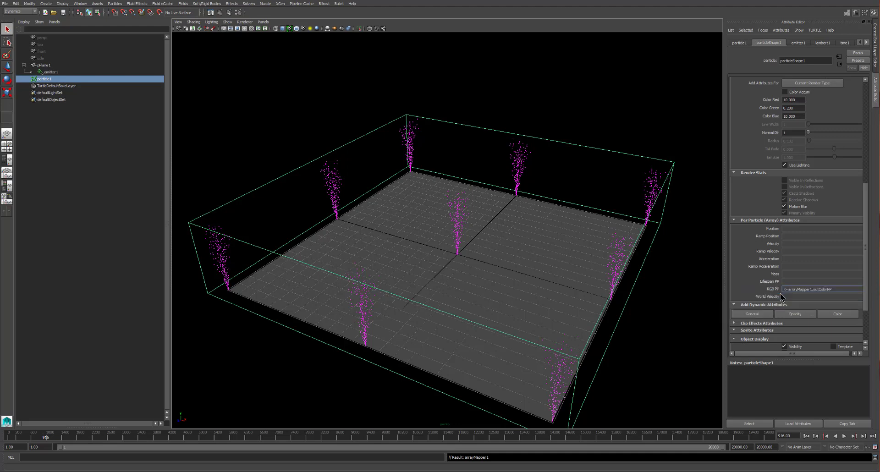
# Add a color marker near the middle of the black-to-white ramp and make it blue
pyautogui.moveTo(742, 136)
pyautogui.mouseDown()
pyautogui.moveTo(789, 139)
pyautogui.moveTo(744, 138)
pyautogui.mouseUp()
pyautogui.moveTo(846, 137)
pyautogui.mouseDown()
pyautogui.moveTo(761, 137)
pyautogui.moveTo(843, 137)
pyautogui.mouseUp()
pyautogui.click(746, 148)
pyautogui.moveTo(746, 148); pyautogui.dragTo(786, 154)
pyautogui.click(801, 174)
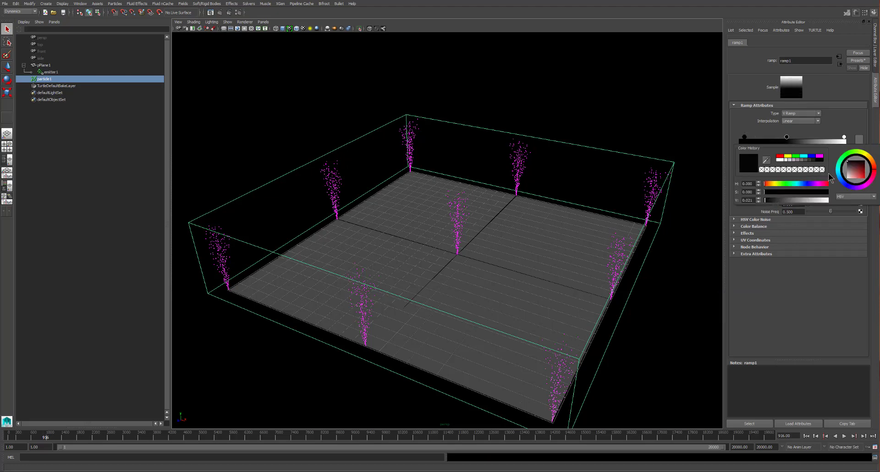
pyautogui.click(814, 156)
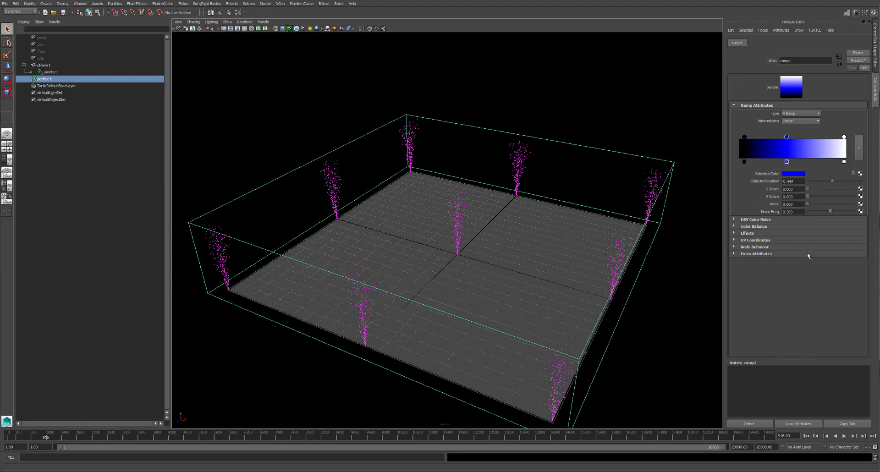
# Move the ramp's black marker to position 0 and change its color to yellow
pyautogui.click(744, 137)
pyautogui.moveTo(744, 139); pyautogui.dragTo(735, 139)
pyautogui.moveTo(808, 173); pyautogui.dragTo(832, 172)
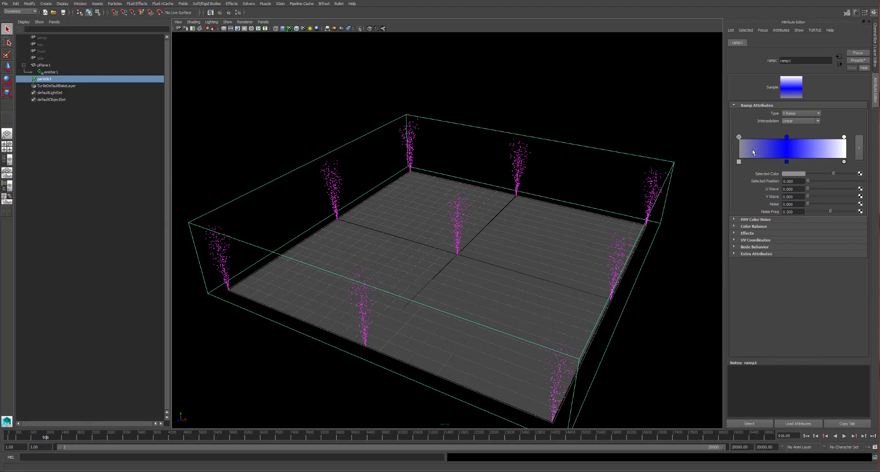
pyautogui.click(788, 178)
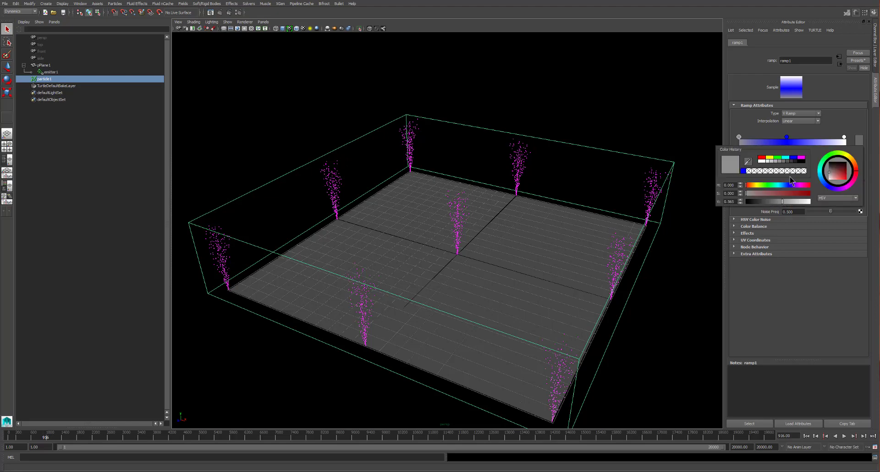
pyautogui.click(770, 158)
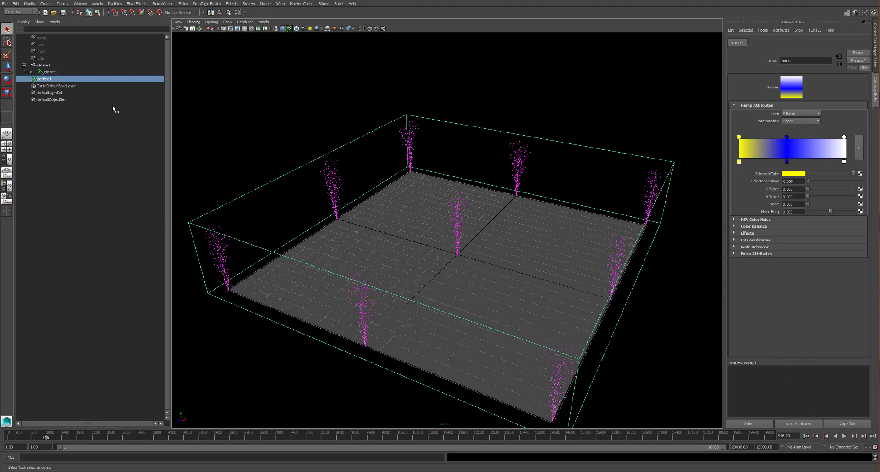
# Reselect the particle object and compare its ramp coloring with Color Accum on and off
pyautogui.click(53, 73)
pyautogui.click(57, 79)
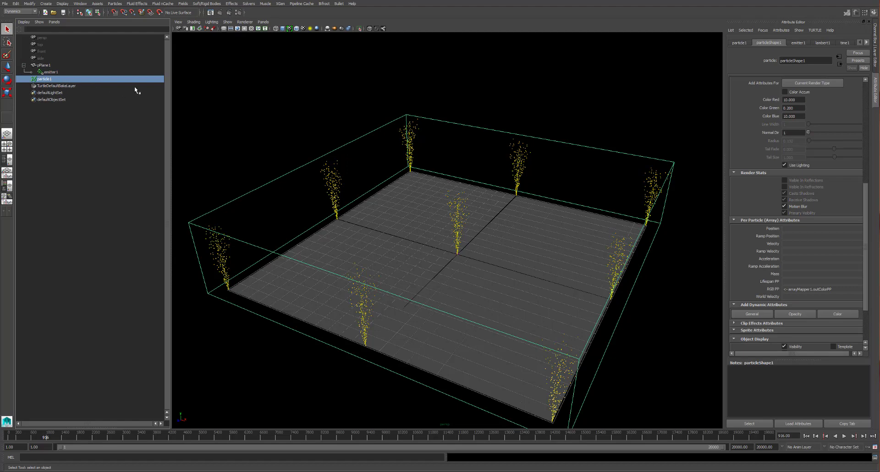
pyautogui.click(796, 92)
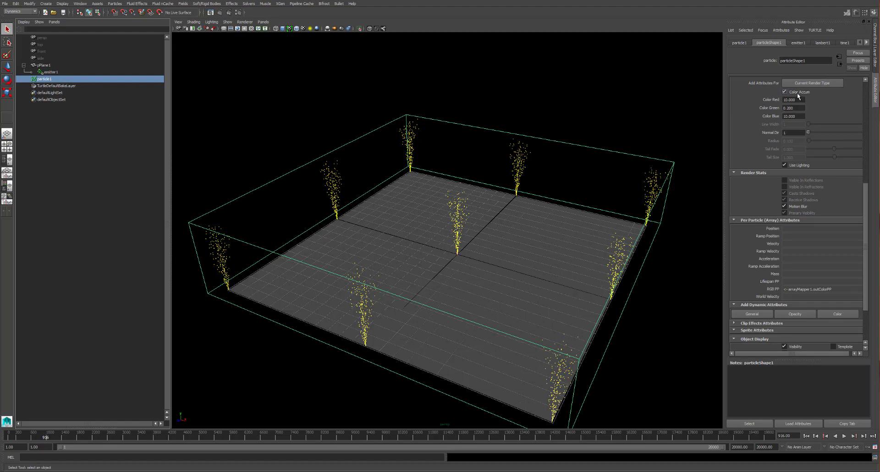
pyautogui.click(797, 93)
# Set the particles' Color Red, Color Green and Color Blue to 0 and turn off Use Lighting
pyautogui.click(794, 100)
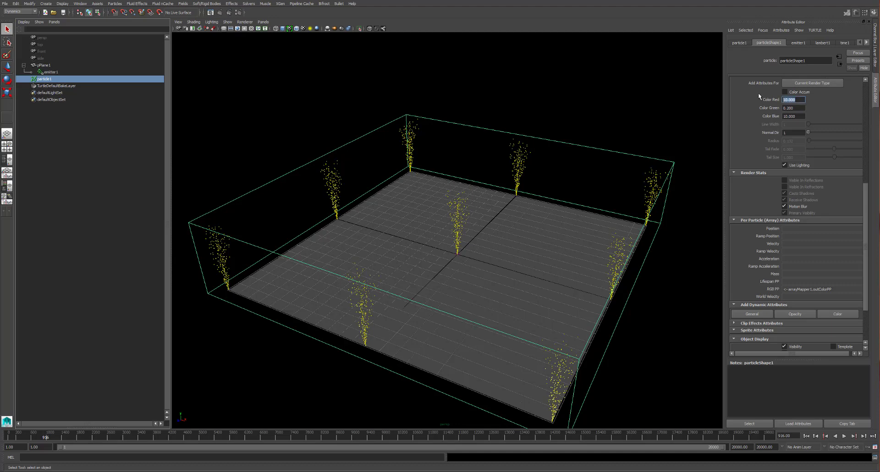
pyautogui.write('0')
pyautogui.press('Tab')
pyautogui.write('0')
pyautogui.press('Return')
pyautogui.press('Tab')
pyautogui.write('0')
pyautogui.press('Return')
pyautogui.click(798, 164)
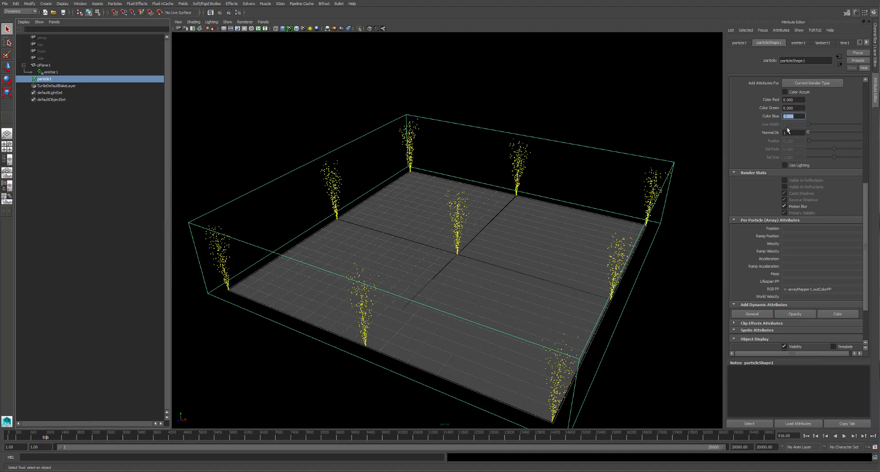
# Replay the simulation from the first frame and examine the ramp-colored particles from several angles
pyautogui.keyDown('alt'); pyautogui.moveTo(614, 210); pyautogui.dragTo(596, 241); pyautogui.keyUp('alt')
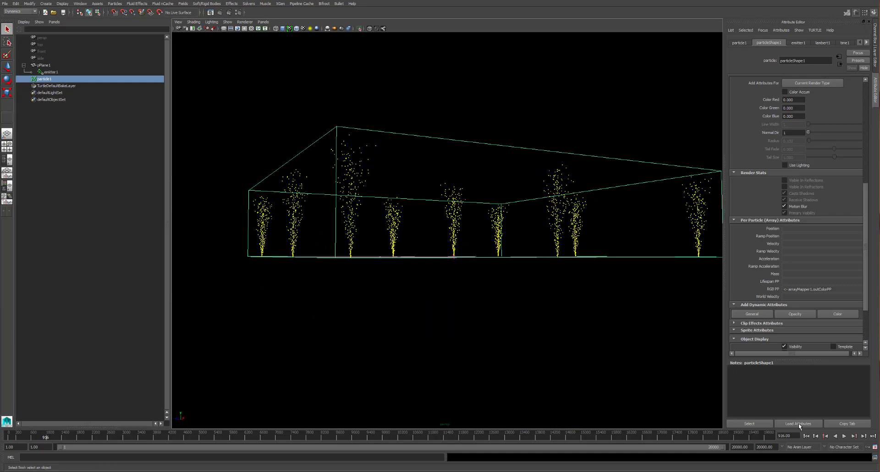
pyautogui.click(806, 436)
pyautogui.click(845, 436)
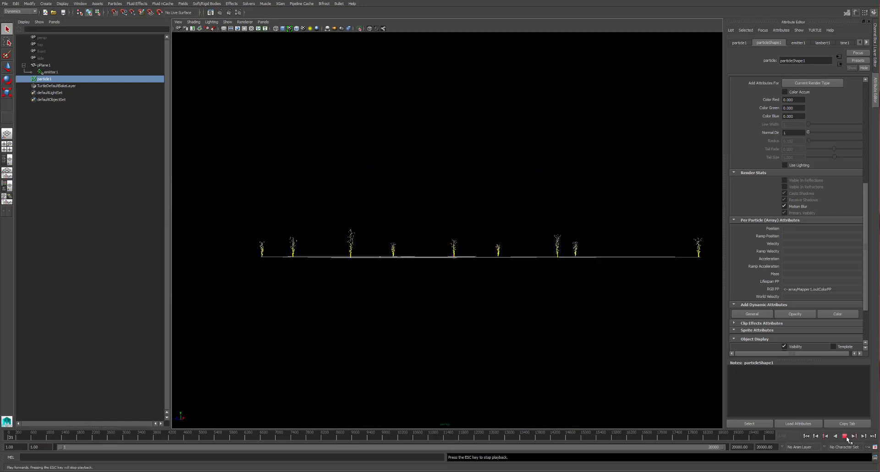
pyautogui.keyDown('alt'); pyautogui.moveTo(609, 257); pyautogui.dragTo(579, 236); pyautogui.keyUp('alt')
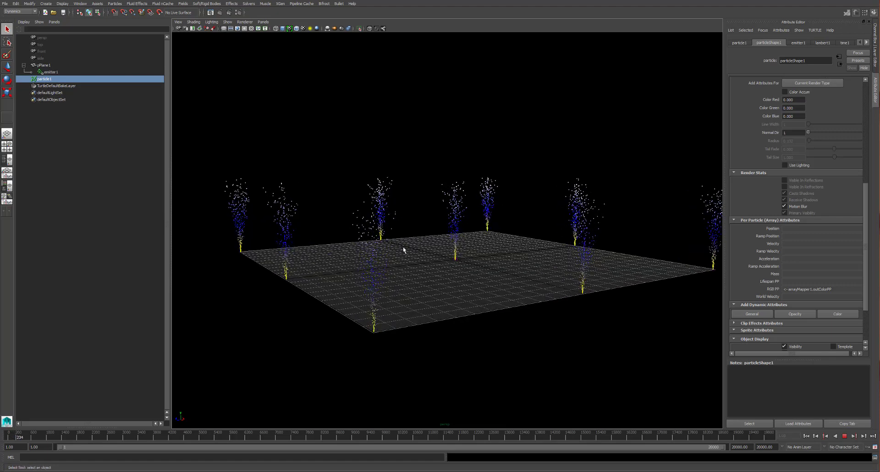
# Reopen the RGB PP ramp during playback and shift the blue and white markers toward the yellow end
pyautogui.rightClick(791, 290)
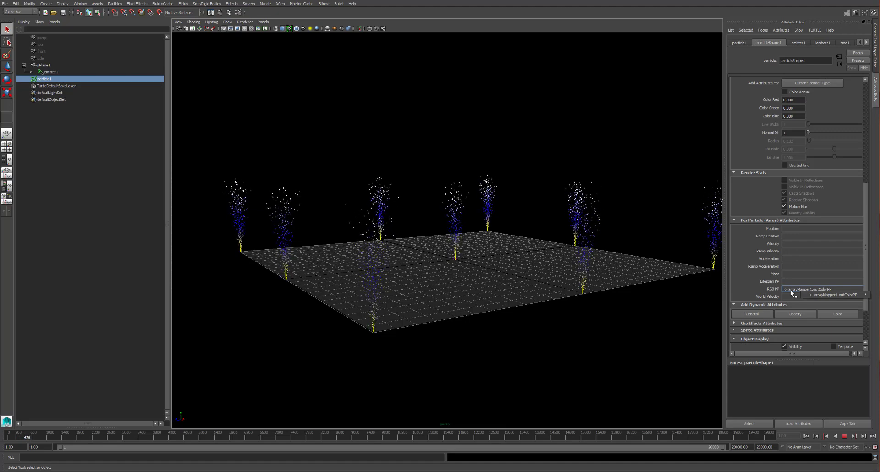
pyautogui.moveTo(804, 293)
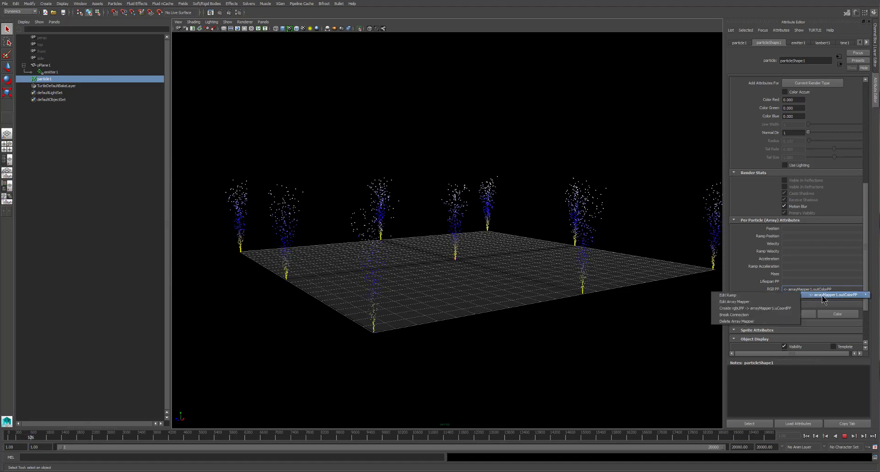
pyautogui.click(770, 296)
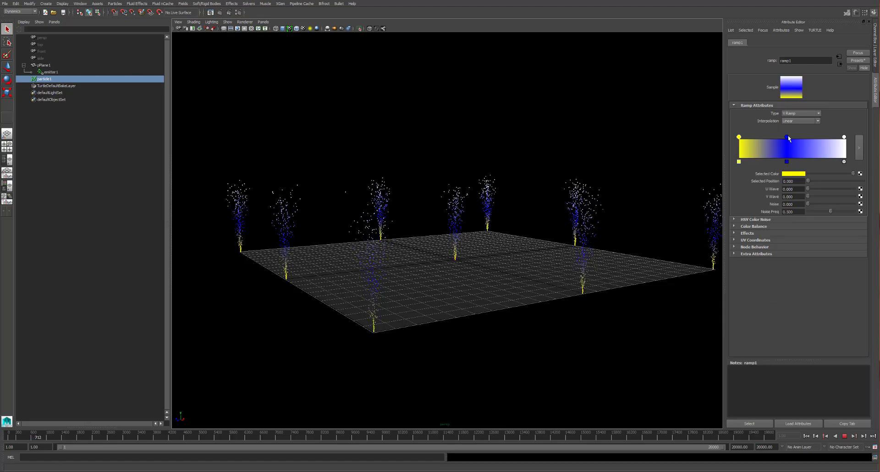
pyautogui.moveTo(789, 139)
pyautogui.mouseDown()
pyautogui.moveTo(811, 137)
pyautogui.moveTo(745, 137)
pyautogui.moveTo(822, 140)
pyautogui.moveTo(796, 137)
pyautogui.mouseUp()
pyautogui.moveTo(739, 137)
pyautogui.mouseDown()
pyautogui.moveTo(789, 139)
pyautogui.moveTo(737, 136)
pyautogui.mouseUp()
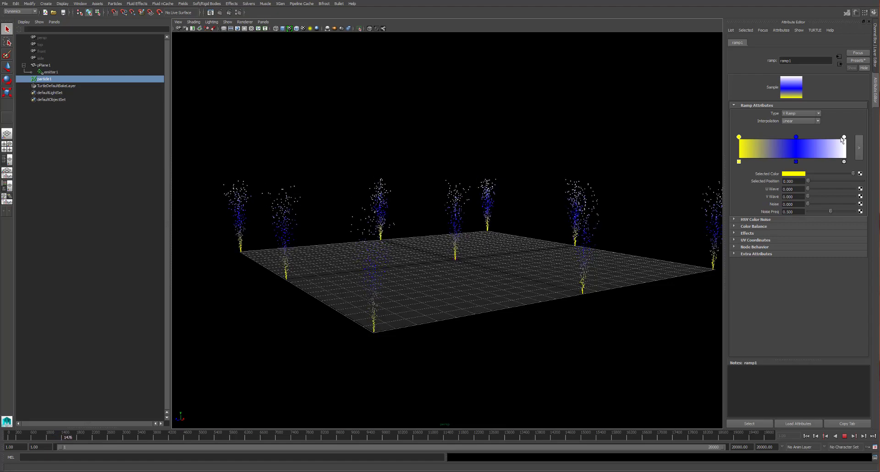
pyautogui.moveTo(844, 137); pyautogui.dragTo(780, 139)
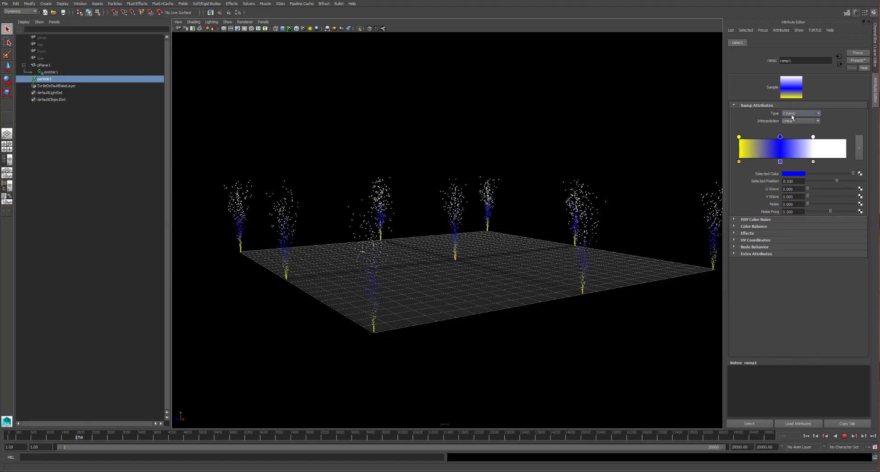
# Try the U Ramp type, moving the white marker to the ramp's end and the blue marker near the middle
pyautogui.click(794, 114)
pyautogui.click(799, 124)
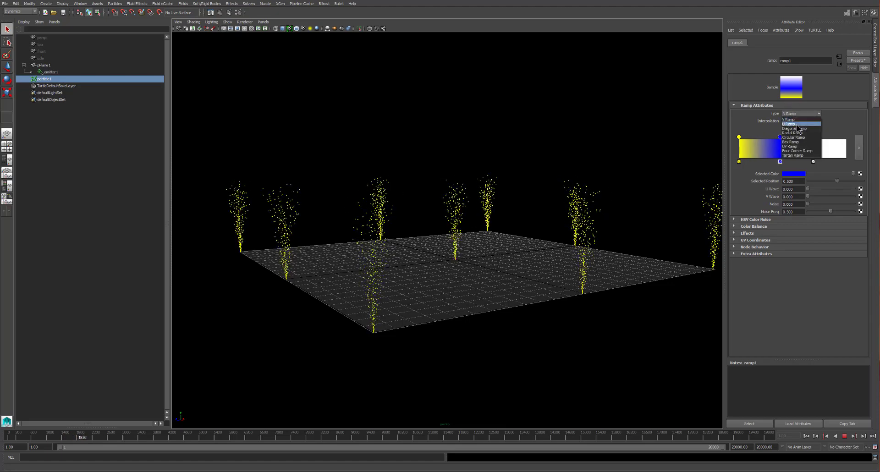
pyautogui.moveTo(780, 137); pyautogui.dragTo(847, 137)
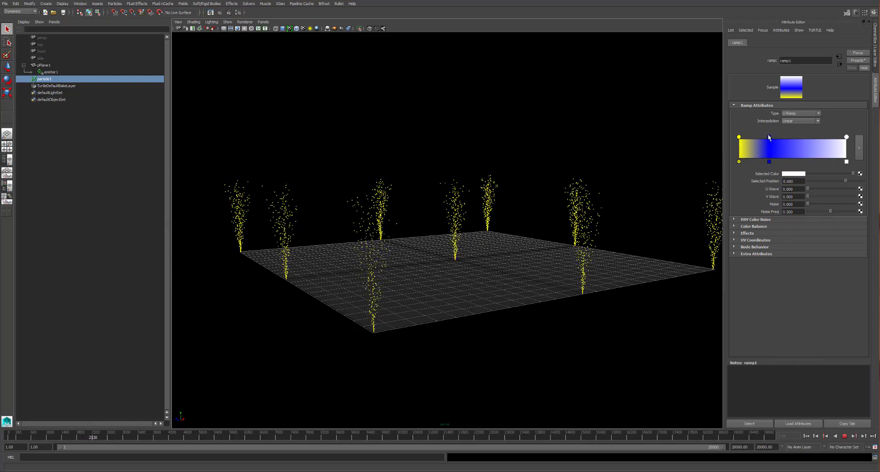
pyautogui.moveTo(770, 139); pyautogui.dragTo(790, 138)
# Try the Diagonal, Radial, Circular and Box ramp types and settle on UV Ramp
pyautogui.click(804, 116)
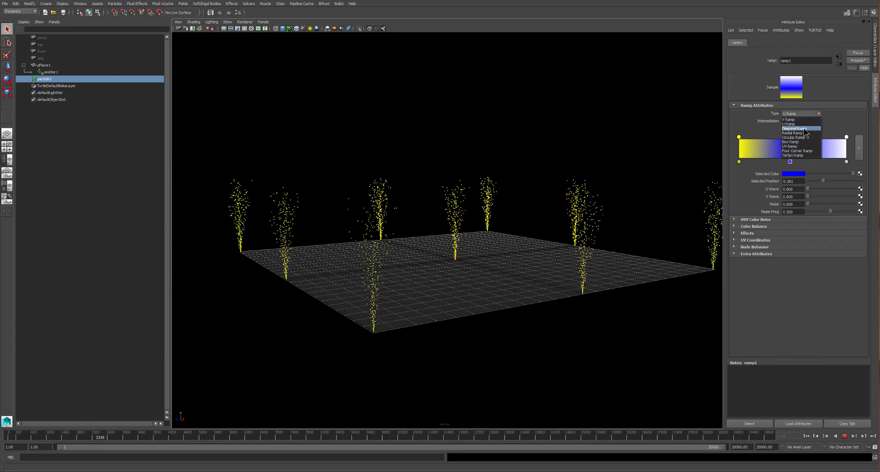
pyautogui.click(803, 130)
pyautogui.click(807, 116)
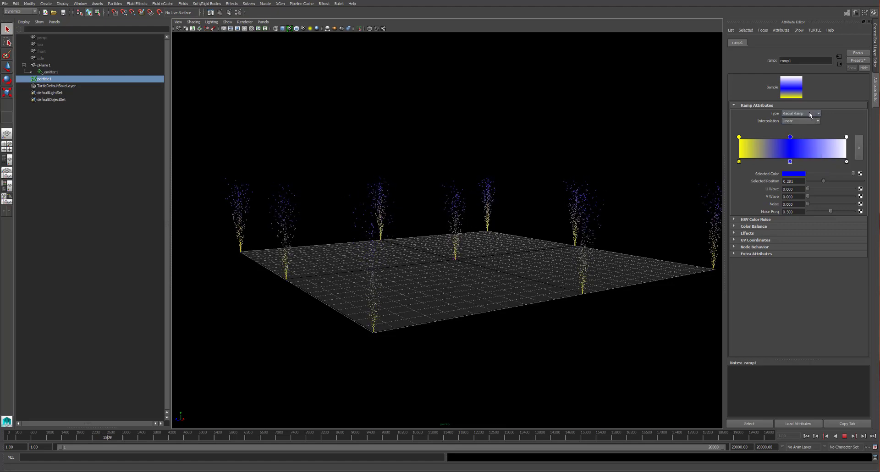
pyautogui.click(810, 116)
pyautogui.click(803, 135)
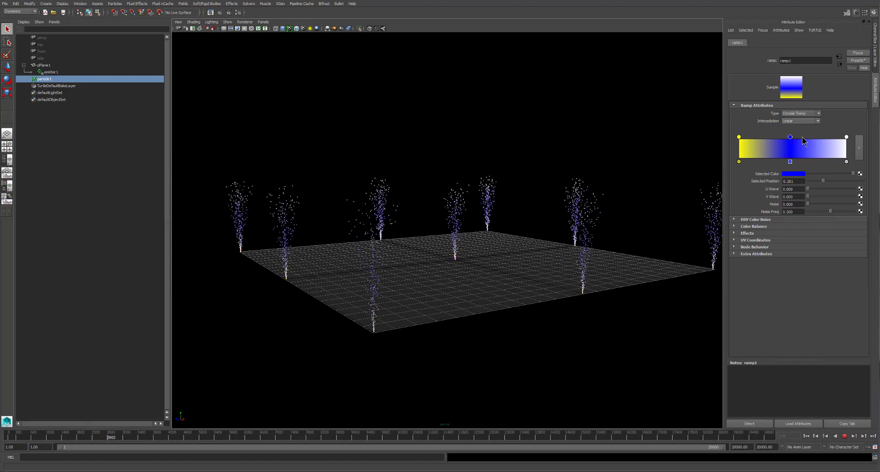
pyautogui.click(804, 112)
pyautogui.click(797, 141)
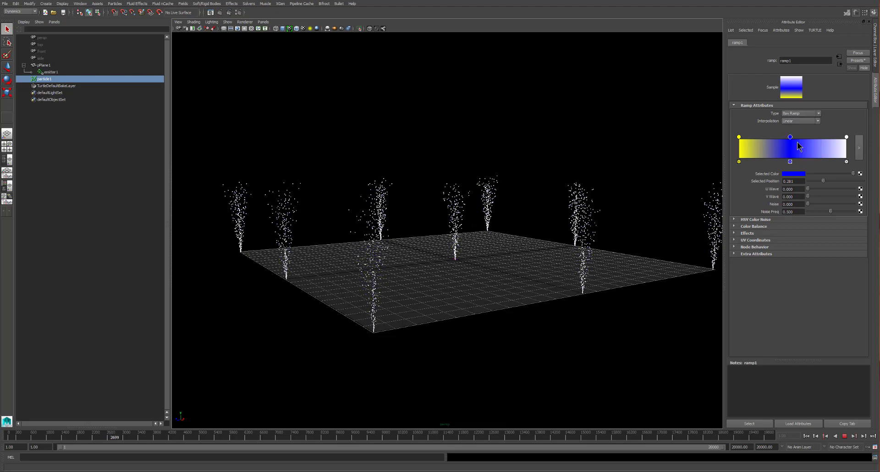
pyautogui.click(803, 113)
pyautogui.click(800, 145)
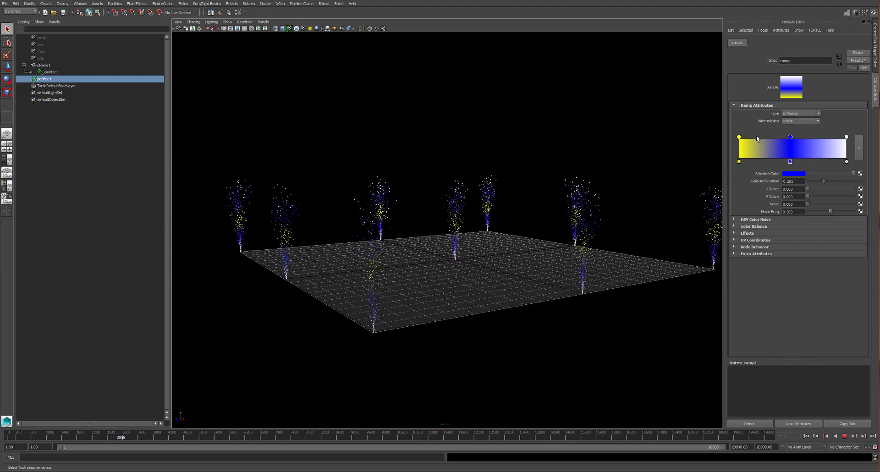
# Move the yellow and white markers slightly inward and the blue marker toward the white end
pyautogui.moveTo(778, 140); pyautogui.dragTo(752, 142)
pyautogui.click(739, 137)
pyautogui.moveTo(845, 137); pyautogui.dragTo(840, 138)
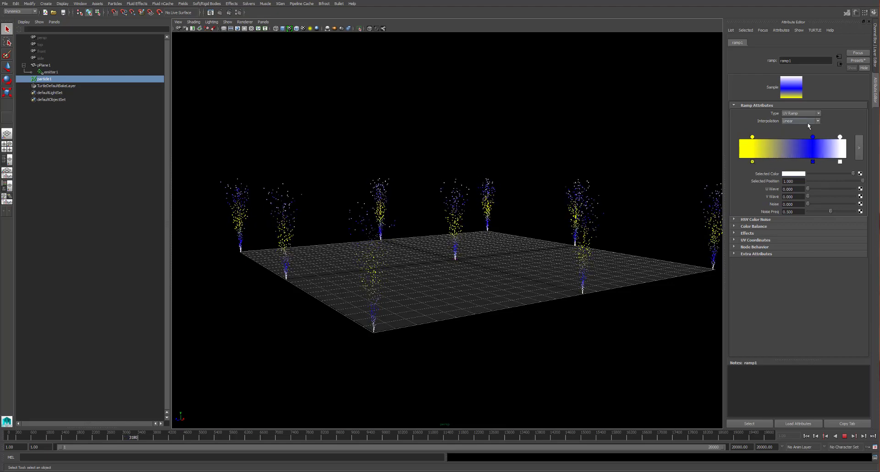
# Set the ramp's interpolation to Smooth and move the blue marker back toward the middle
pyautogui.click(807, 122)
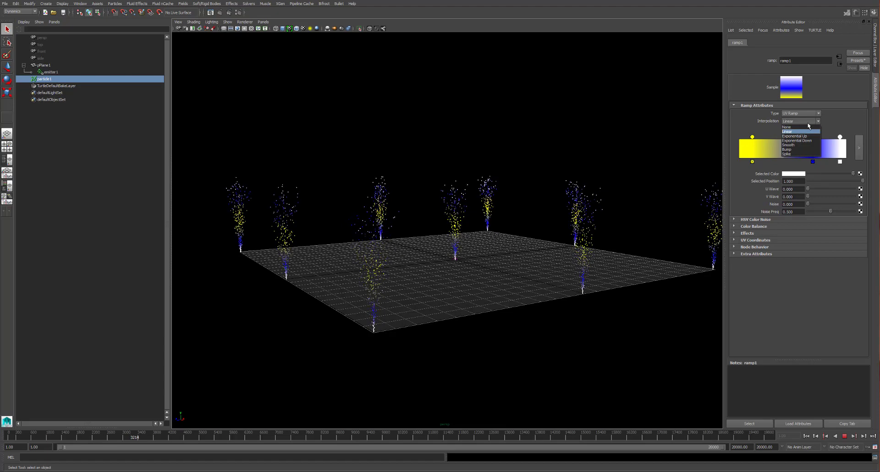
pyautogui.click(797, 145)
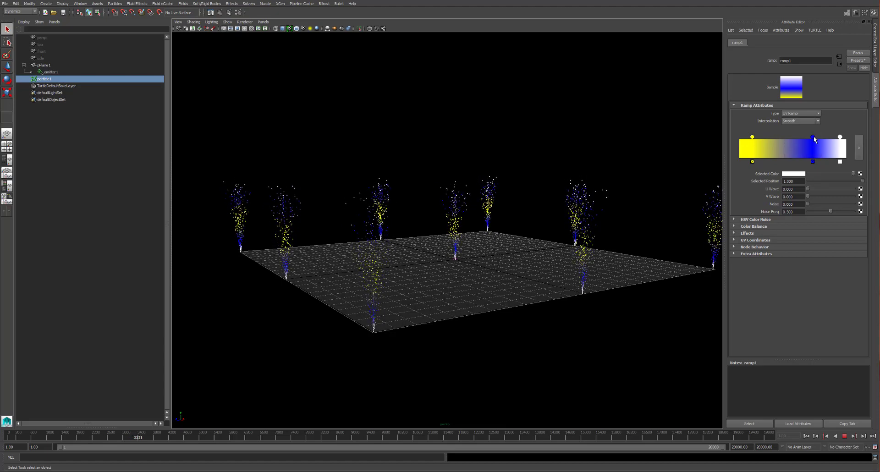
pyautogui.moveTo(813, 137)
pyautogui.mouseDown()
pyautogui.moveTo(820, 137)
pyautogui.moveTo(797, 137)
pyautogui.mouseUp()
# Set the ramp's Noise to about 0.579 and Noise Freq to about 0.865, and move the yellow marker to position 0.082
pyautogui.moveTo(810, 203); pyautogui.dragTo(841, 201)
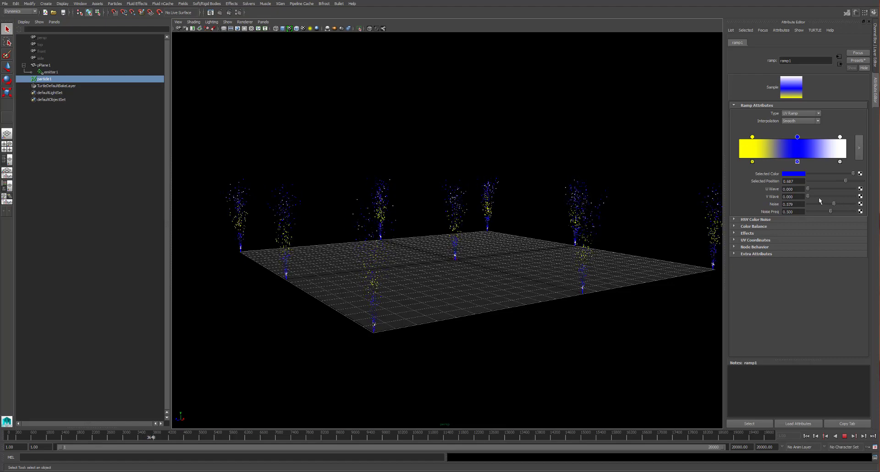
pyautogui.moveTo(830, 211); pyautogui.dragTo(846, 212)
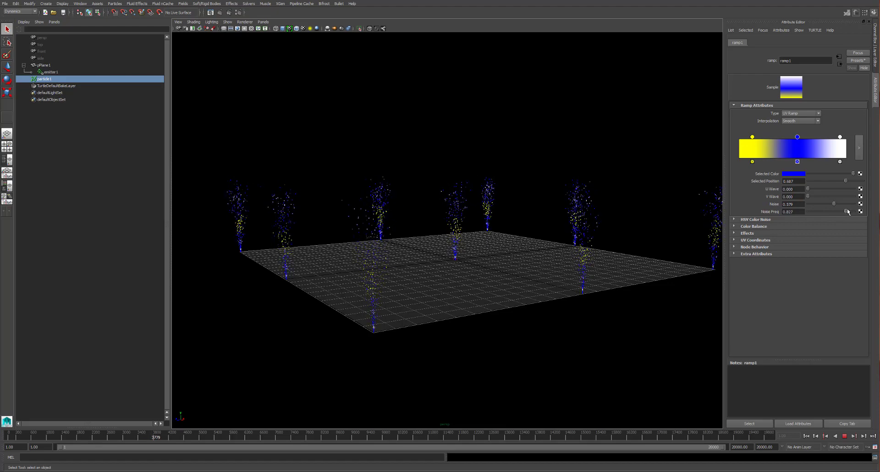
pyautogui.click(752, 137)
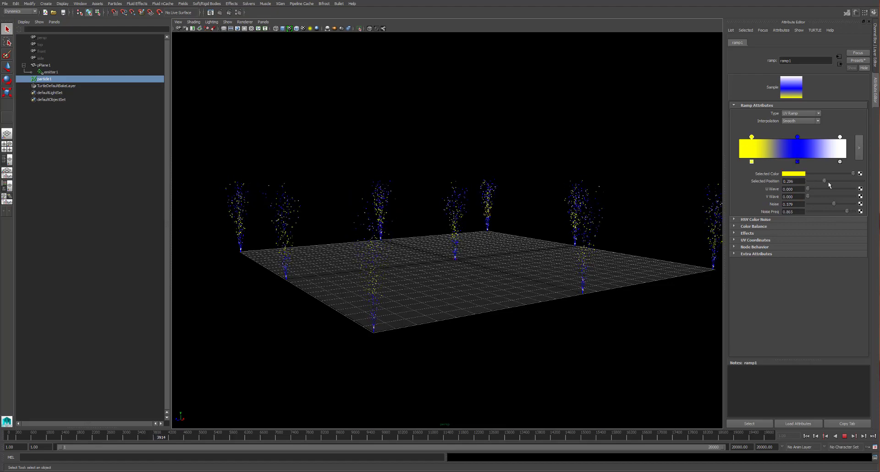
pyautogui.moveTo(827, 181); pyautogui.dragTo(813, 182)
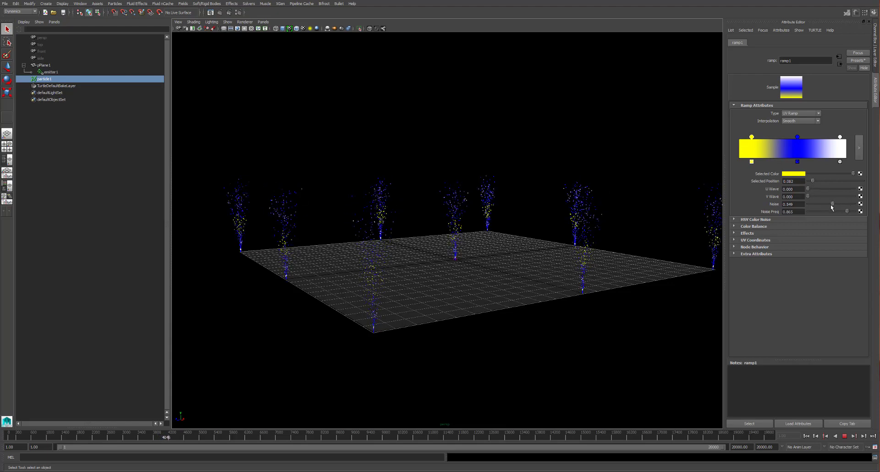
# Switch the ramp to V Ramp and set its Noise to 1.000 and Noise Freq to about 0.602
pyautogui.click(839, 137)
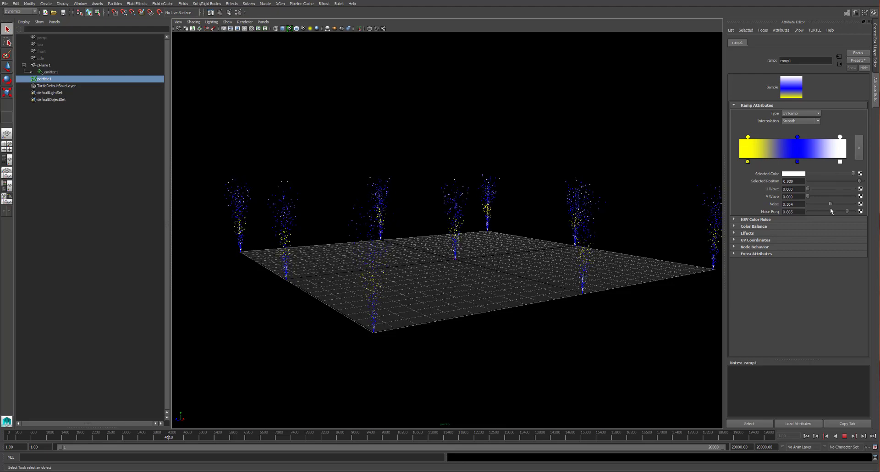
pyautogui.moveTo(830, 204)
pyautogui.mouseDown()
pyautogui.moveTo(818, 205)
pyautogui.moveTo(846, 206)
pyautogui.mouseUp()
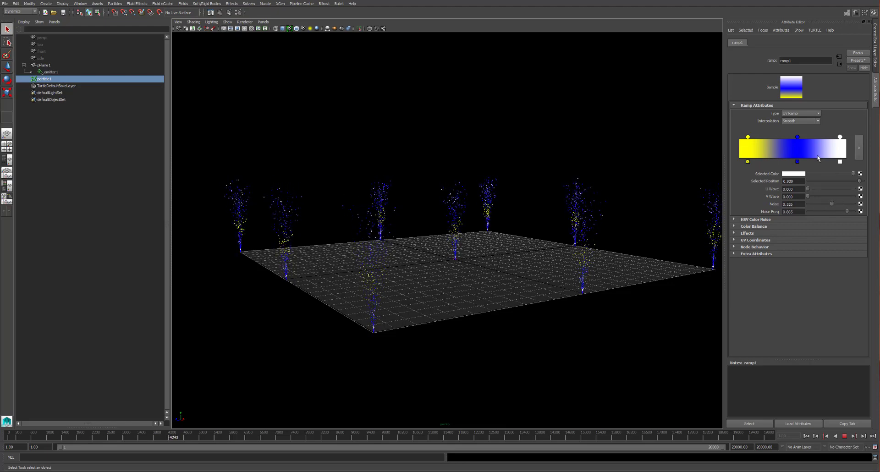
pyautogui.click(809, 115)
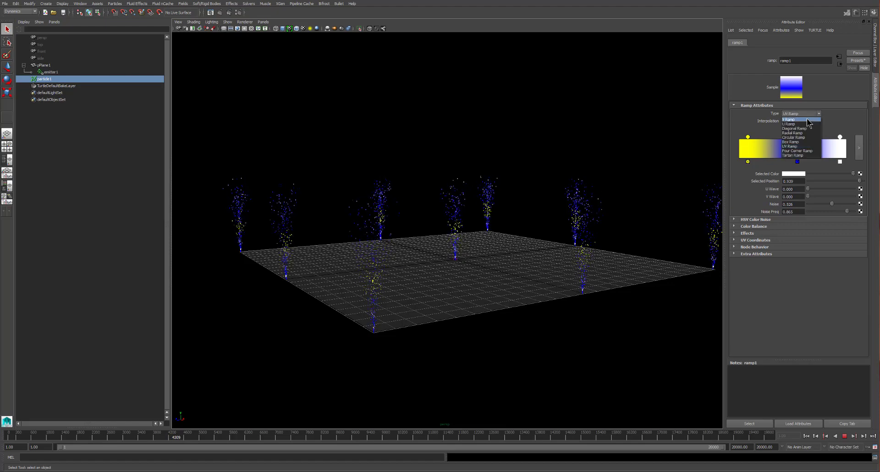
pyautogui.click(806, 120)
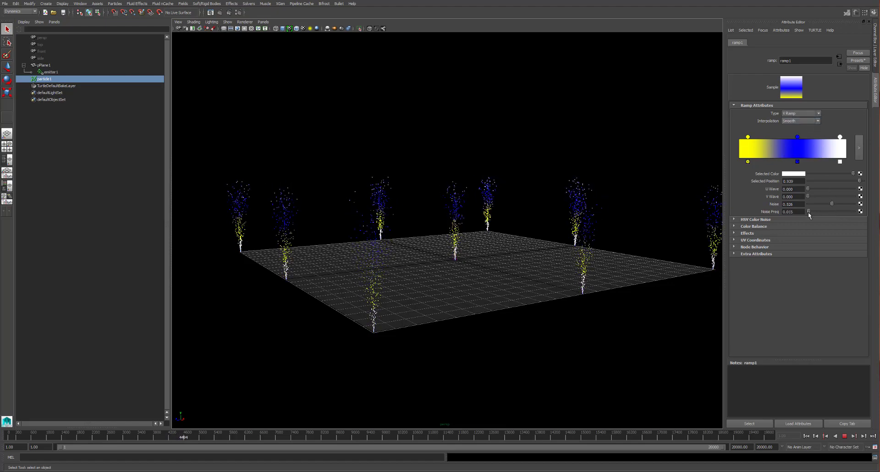
pyautogui.moveTo(849, 217); pyautogui.dragTo(853, 219)
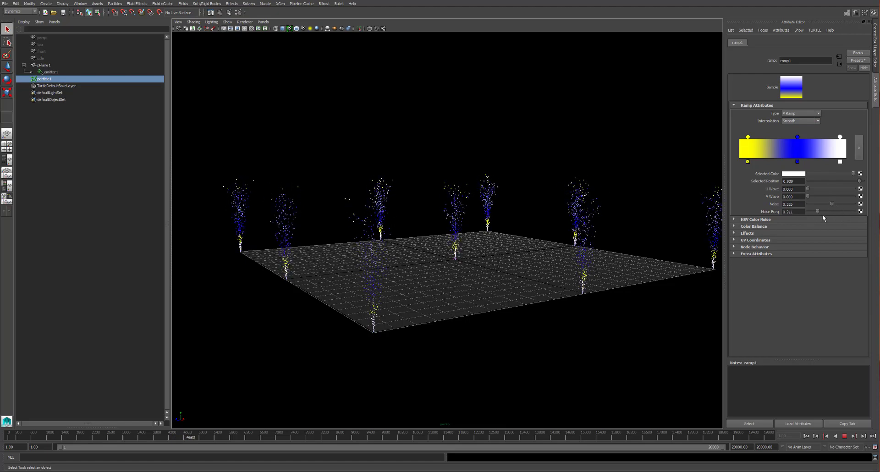
pyautogui.moveTo(834, 213); pyautogui.dragTo(859, 210)
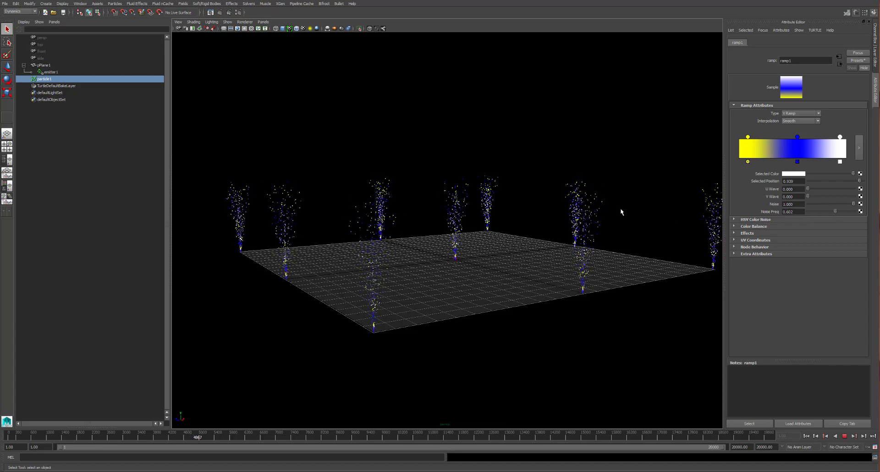
pyautogui.keyDown('alt'); pyautogui.moveTo(409, 214); pyautogui.dragTo(352, 235, button='right'); pyautogui.keyUp('alt')
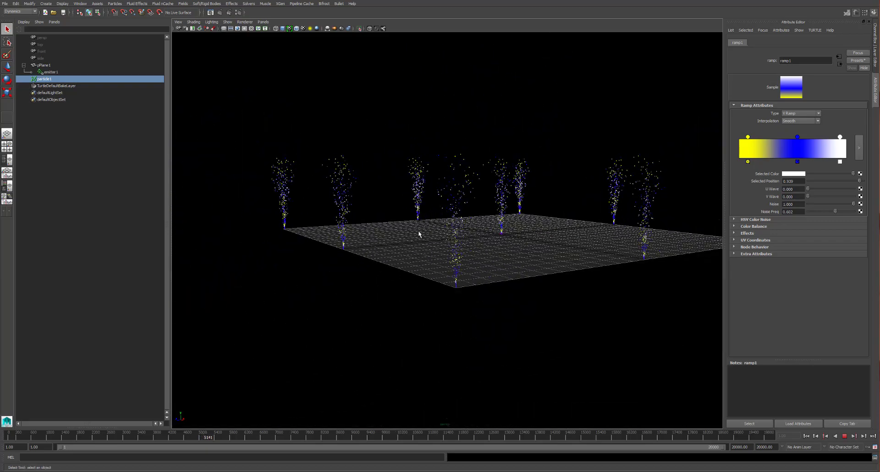
pyautogui.moveTo(419, 230)
pyautogui.keyDown('alt'); pyautogui.mouseDown()
pyautogui.moveTo(418, 241)
pyautogui.moveTo(425, 238)
pyautogui.mouseUp(); pyautogui.keyUp('alt')
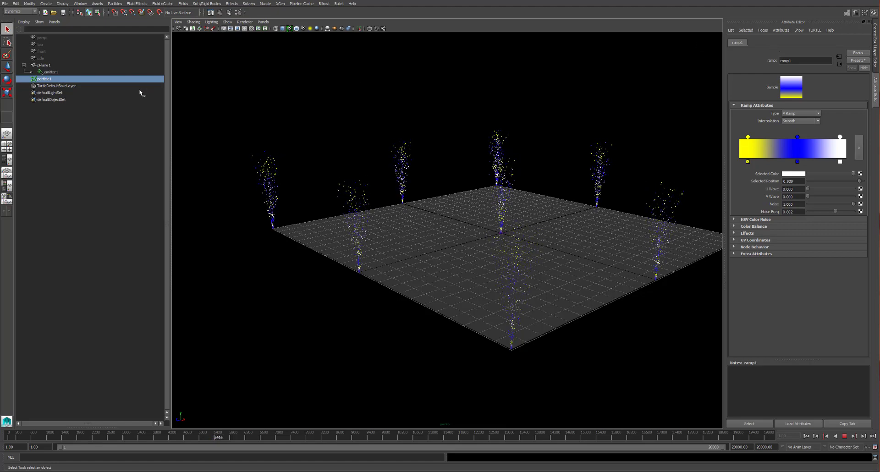
# Stop the particle playback and display particle1's shape attributes
pyautogui.click(47, 72)
pyautogui.click(45, 78)
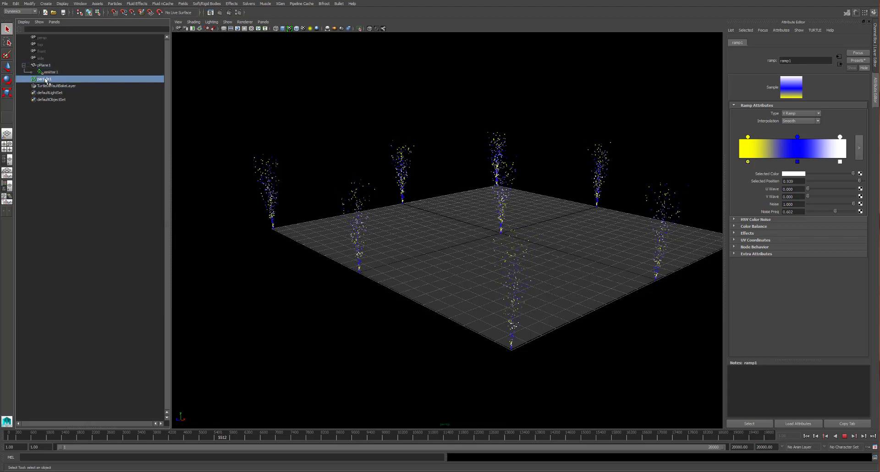
pyautogui.click(844, 437)
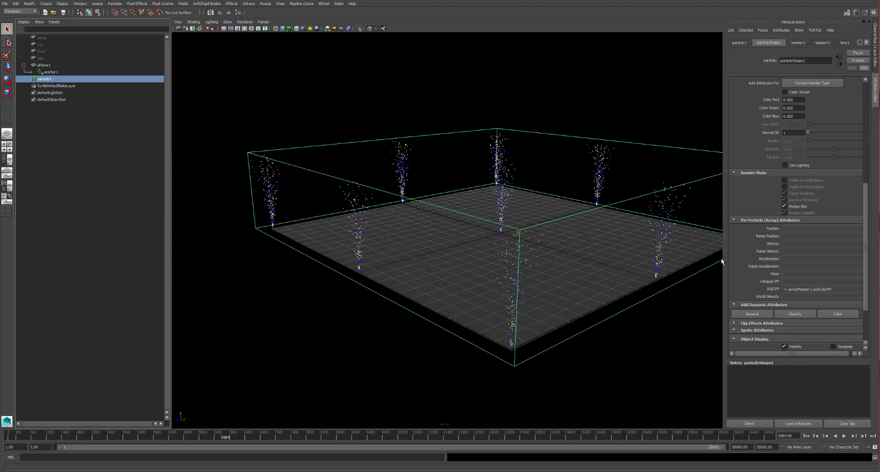
# Open the creation expression for the per-particle Position attribute, examine the Expression Editor, and close it without creating an expression
pyautogui.rightClick(801, 228)
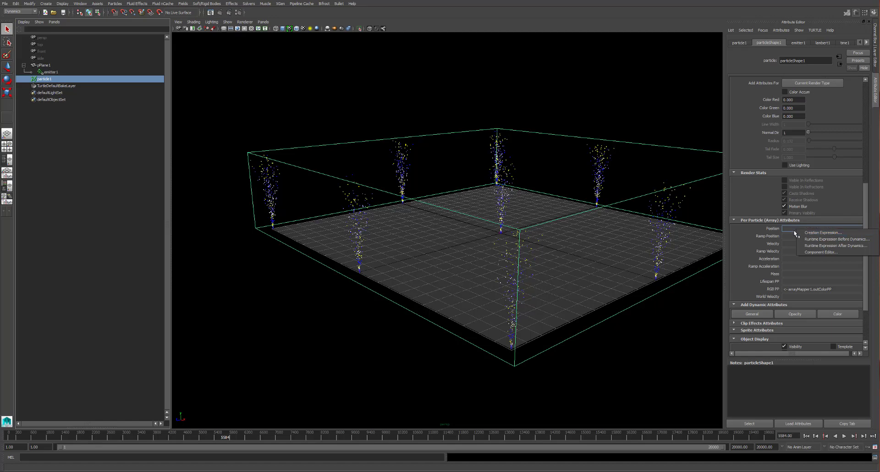
pyautogui.click(823, 233)
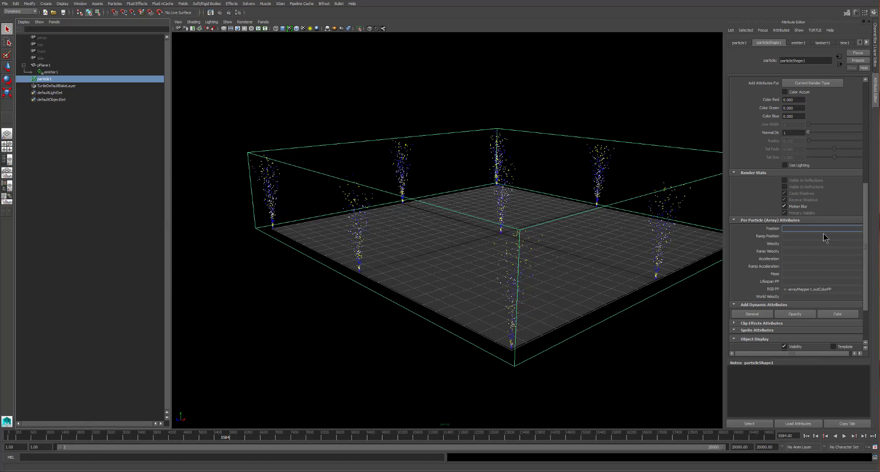
pyautogui.moveTo(429, 164); pyautogui.dragTo(593, 196)
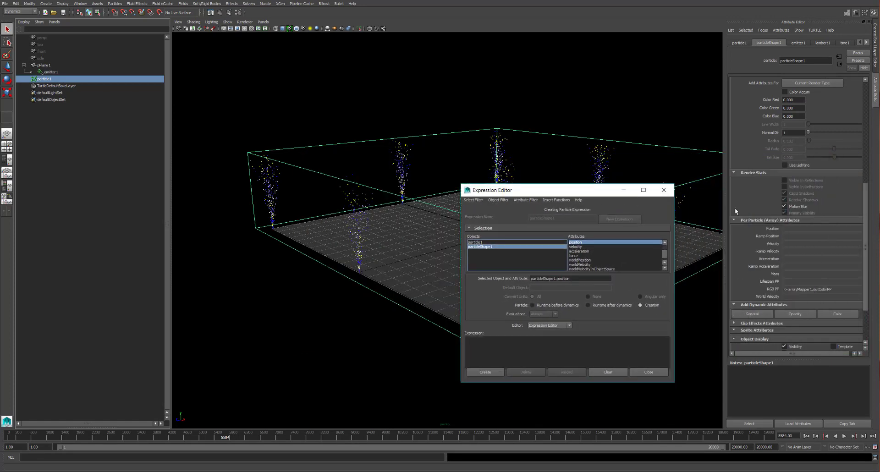
pyautogui.click(664, 190)
pyautogui.rightClick(794, 226)
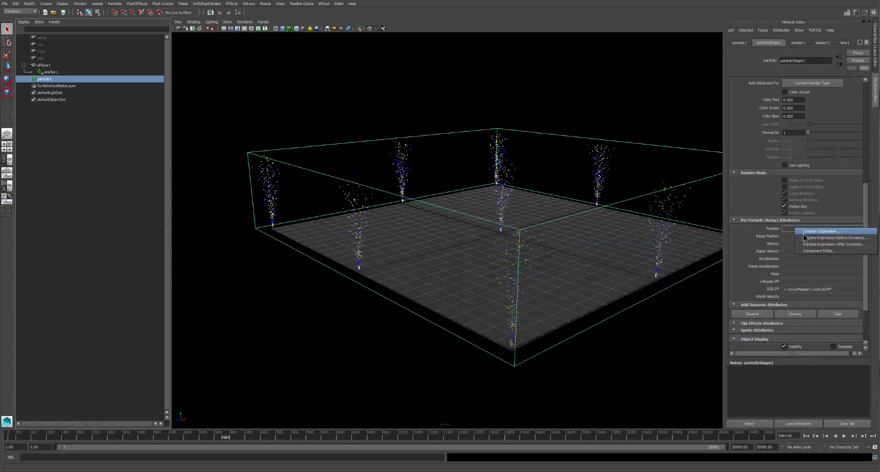
pyautogui.click(804, 233)
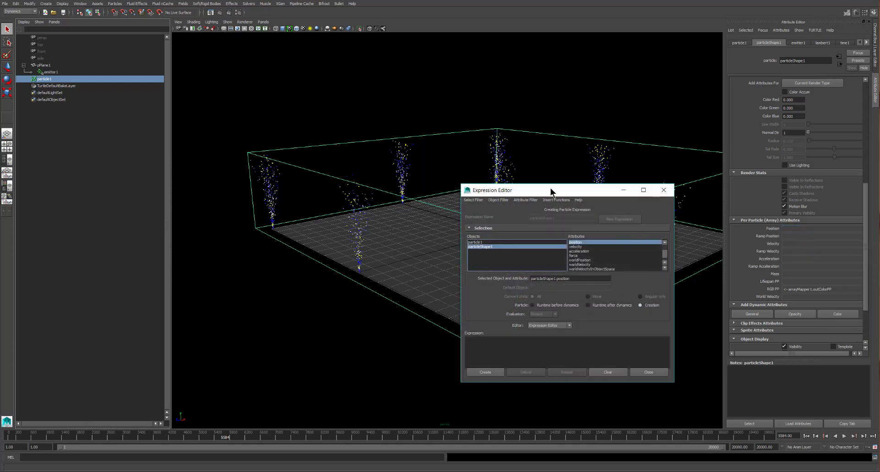
pyautogui.moveTo(551, 188); pyautogui.dragTo(628, 174)
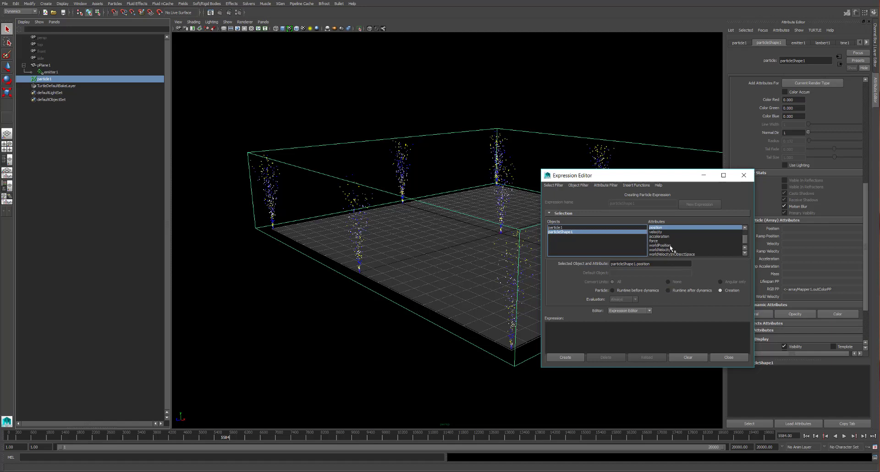
pyautogui.click(744, 177)
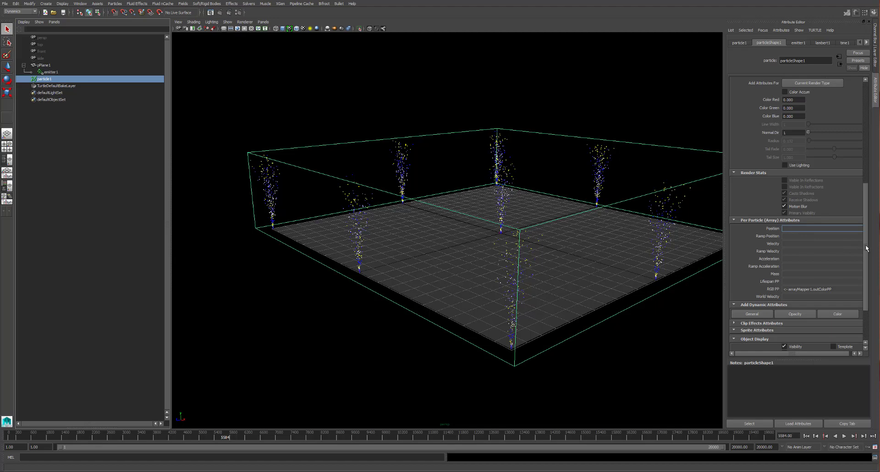
# Change emitter1's type to Surface and replay the simulation from the first frame
pyautogui.scroll(-3, 862, 246)
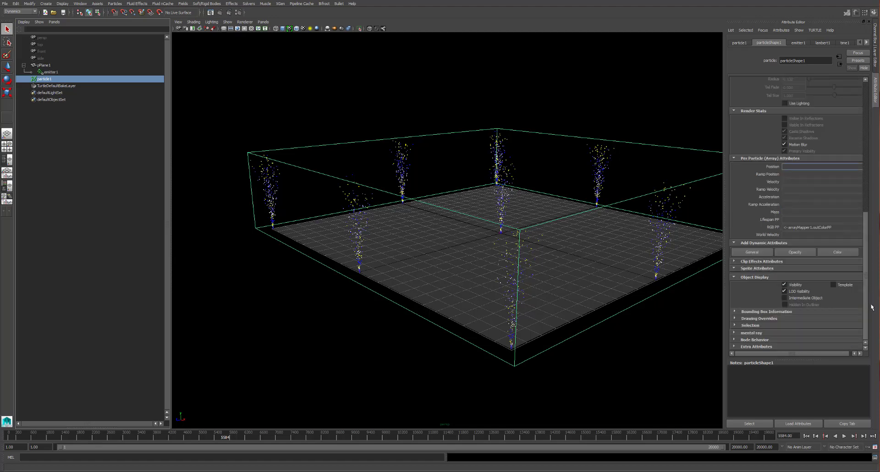
pyautogui.click(797, 44)
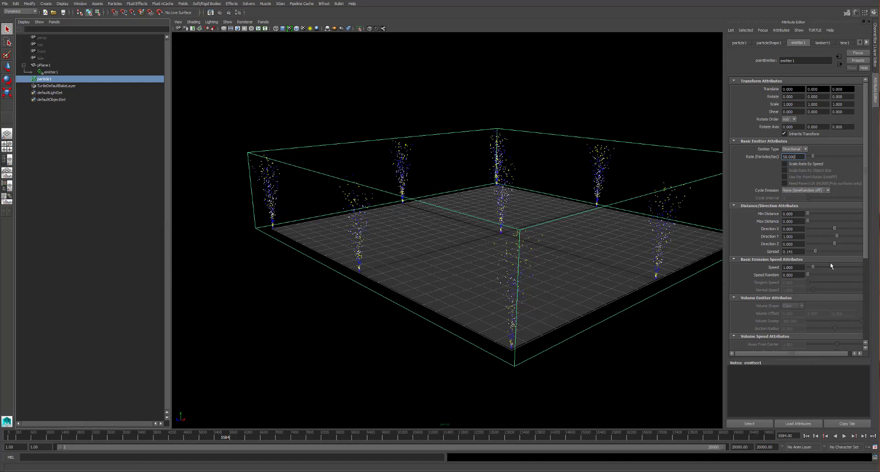
pyautogui.click(802, 149)
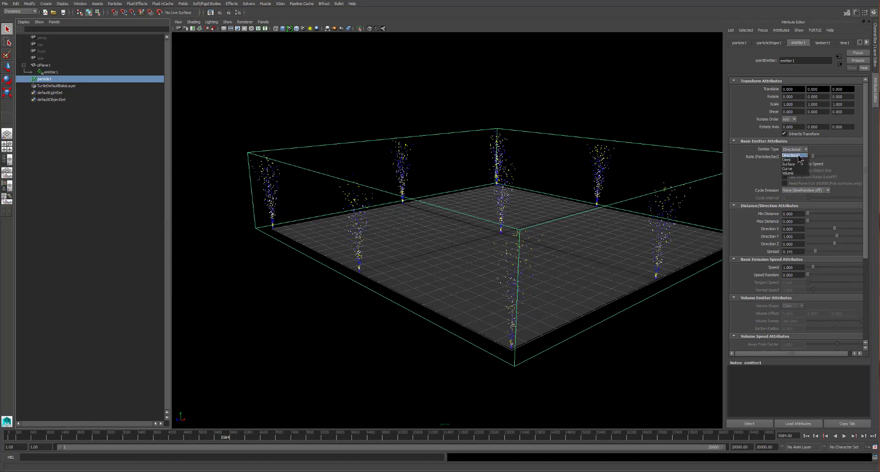
pyautogui.click(801, 165)
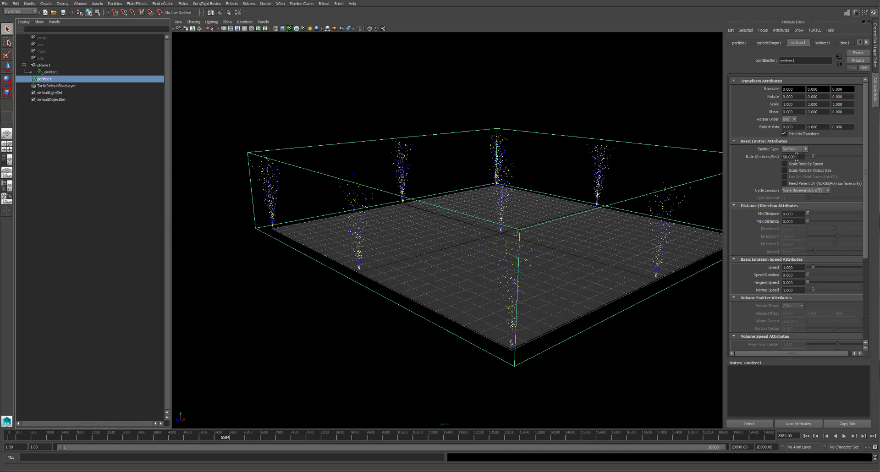
pyautogui.click(806, 435)
pyautogui.click(845, 435)
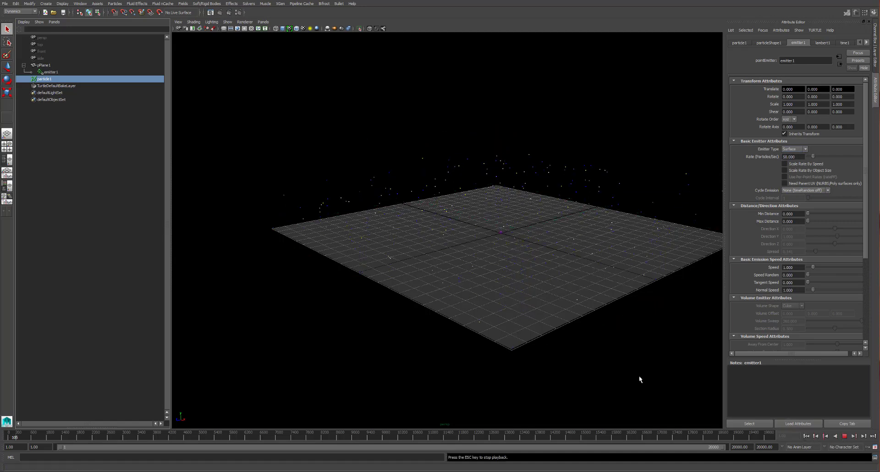
pyautogui.keyDown('alt'); pyautogui.moveTo(600, 352); pyautogui.dragTo(509, 353); pyautogui.keyUp('alt')
# Set emitter1's rate to 100 particles per second and replay the simulation from the start
pyautogui.click(792, 157)
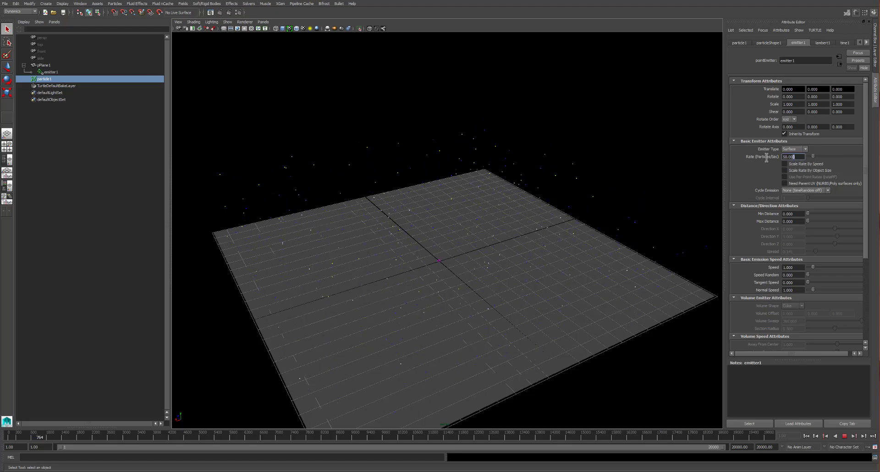
pyautogui.write('100')
pyautogui.press('Return')
pyautogui.click(806, 437)
pyautogui.click(844, 436)
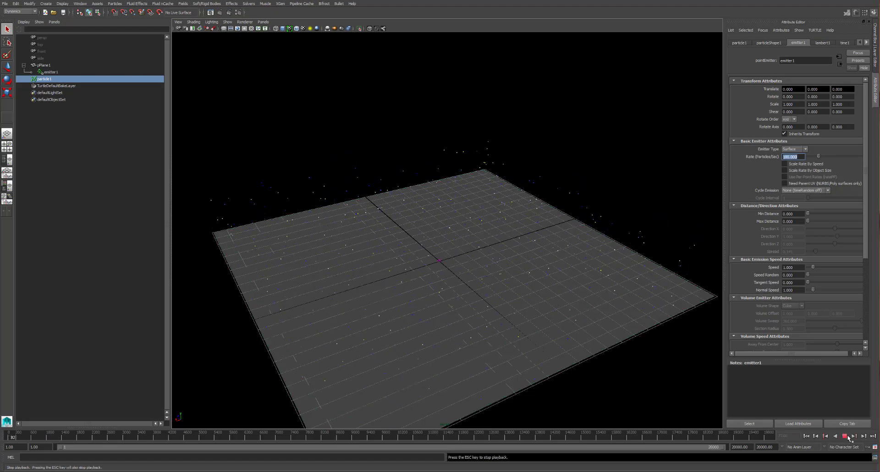
pyautogui.keyDown('alt'); pyautogui.moveTo(595, 372); pyautogui.dragTo(642, 349); pyautogui.keyUp('alt')
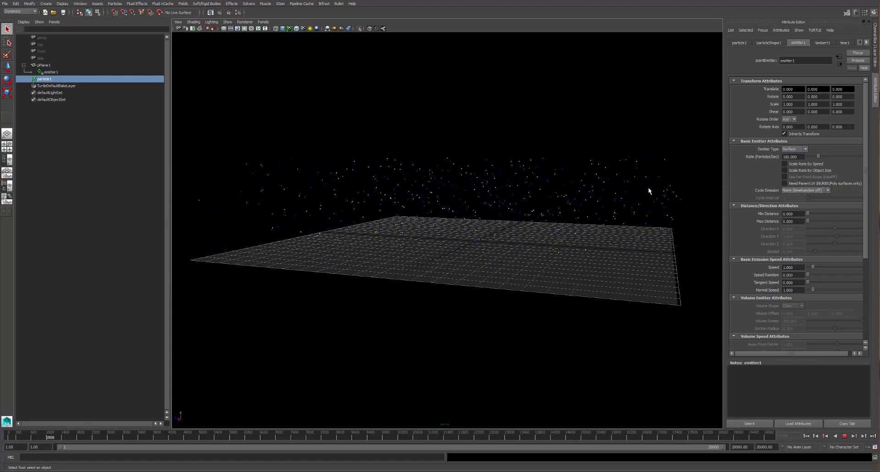
# Set the emitter's Speed to about 1.41, Speed Random to 1.09, Tangent Speed to 1.346 and Normal Speed to 0.769, and stop the playback
pyautogui.moveTo(815, 267)
pyautogui.mouseDown()
pyautogui.moveTo(842, 268)
pyautogui.moveTo(809, 269)
pyautogui.moveTo(815, 276)
pyautogui.mouseUp()
pyautogui.moveTo(810, 269); pyautogui.dragTo(816, 271)
pyautogui.moveTo(812, 291)
pyautogui.mouseDown()
pyautogui.moveTo(846, 293)
pyautogui.moveTo(812, 292)
pyautogui.mouseUp()
pyautogui.click(835, 283)
pyautogui.moveTo(835, 286); pyautogui.dragTo(811, 285)
pyautogui.keyDown('alt'); pyautogui.moveTo(550, 293); pyautogui.dragTo(519, 280); pyautogui.keyUp('alt')
pyautogui.moveTo(821, 283); pyautogui.dragTo(815, 284)
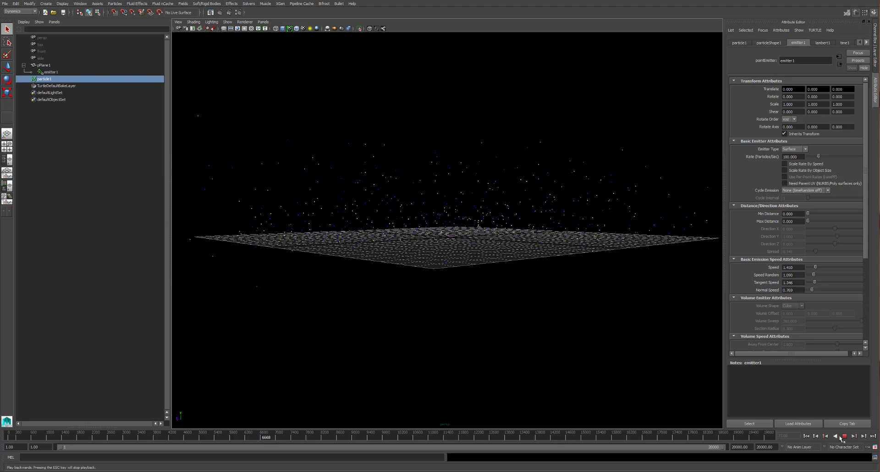
pyautogui.press('Escape')
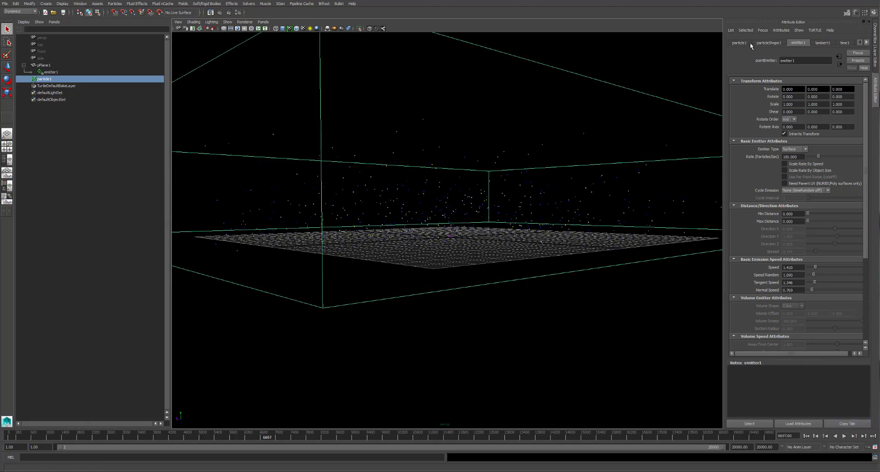
# Set particleShape1's render type to MultiPoint and replay the simulation from the first frame
pyautogui.click(49, 72)
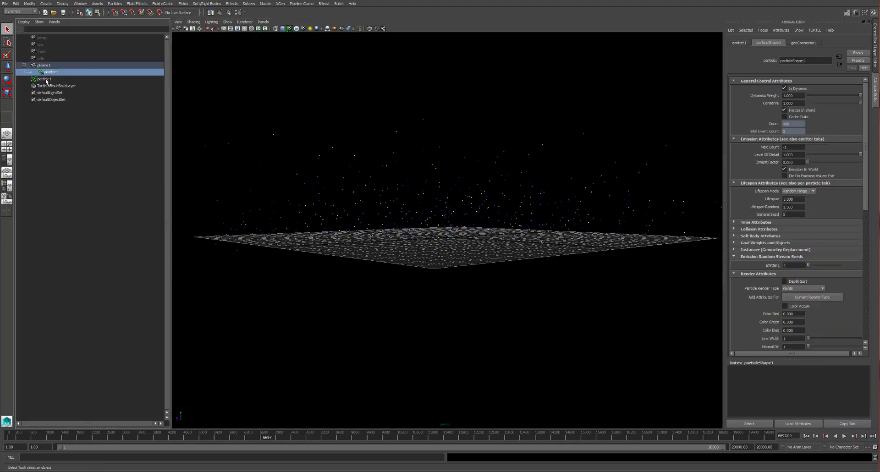
pyautogui.click(44, 79)
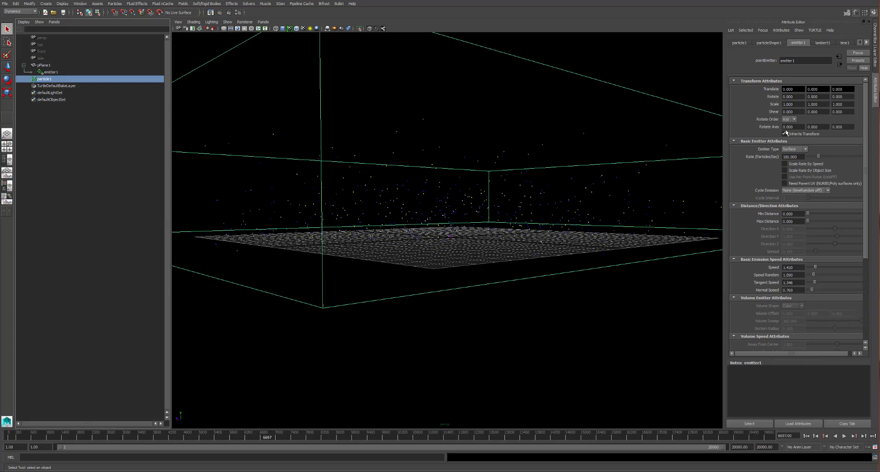
pyautogui.click(51, 73)
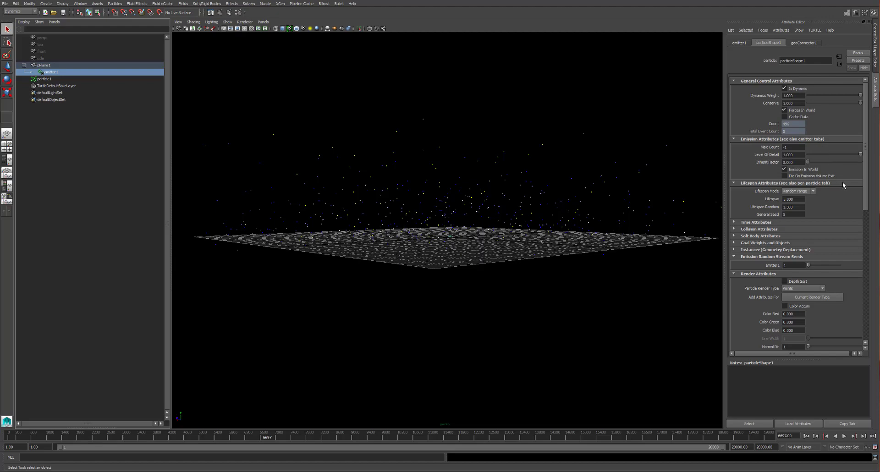
pyautogui.scroll(-5, 854, 183)
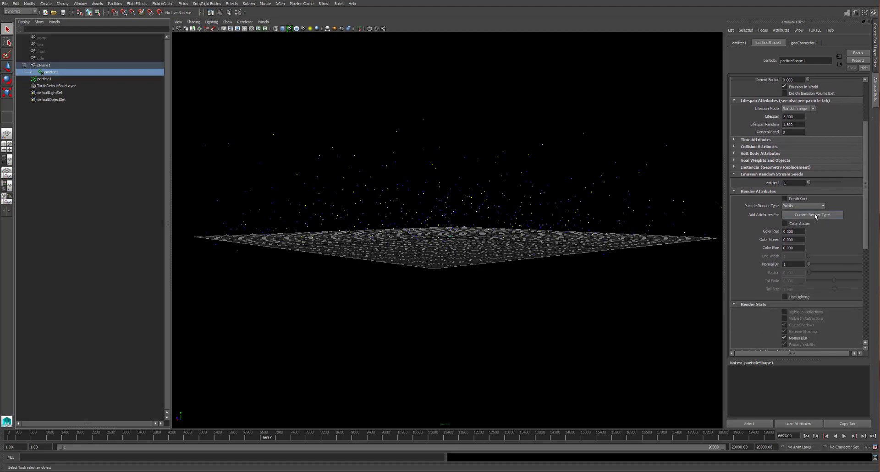
pyautogui.click(811, 206)
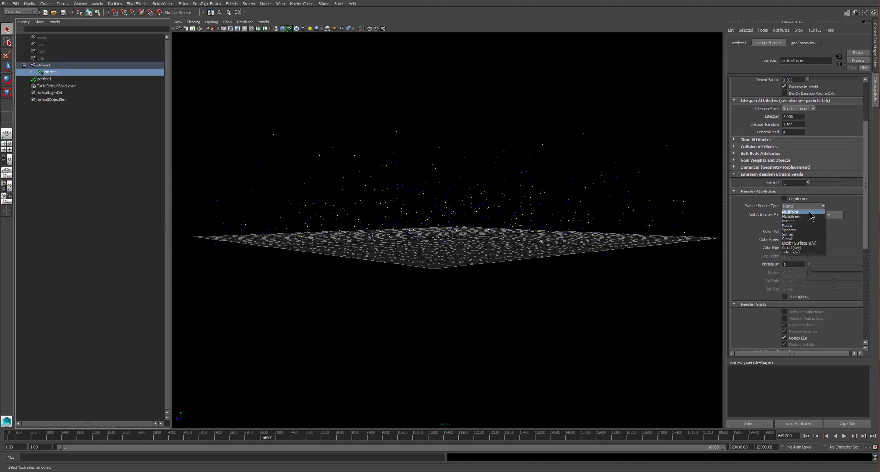
pyautogui.click(810, 212)
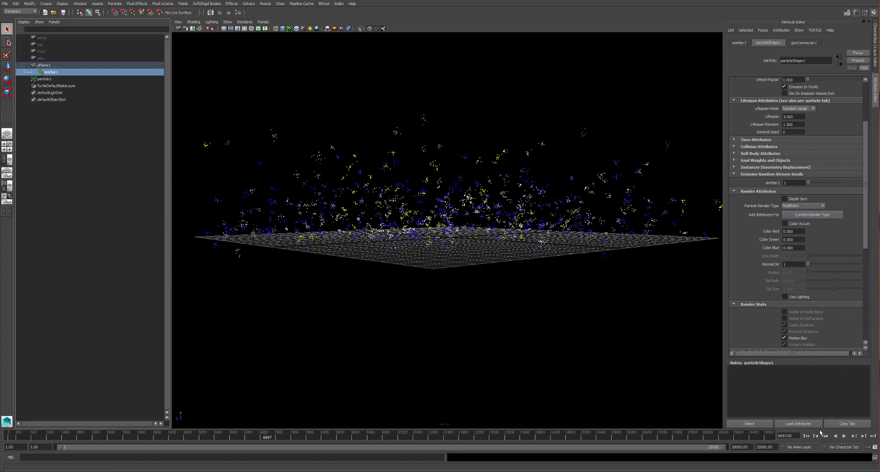
pyautogui.click(806, 435)
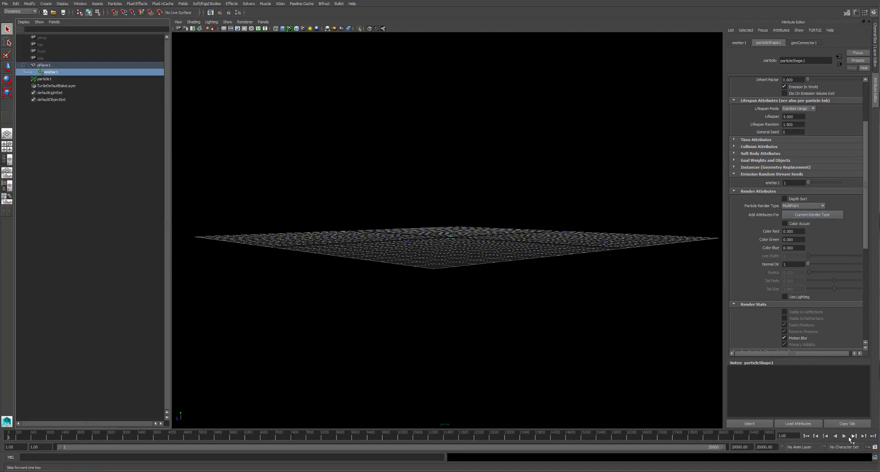
pyautogui.click(844, 437)
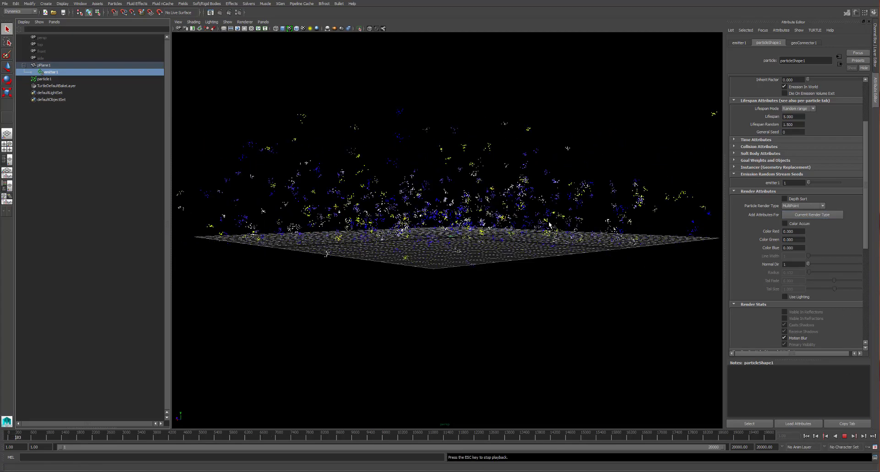
# Change particleShape1's particle render type to Spheres while the simulation plays
pyautogui.keyDown('alt'); pyautogui.moveTo(548, 221); pyautogui.dragTo(616, 226); pyautogui.keyUp('alt')
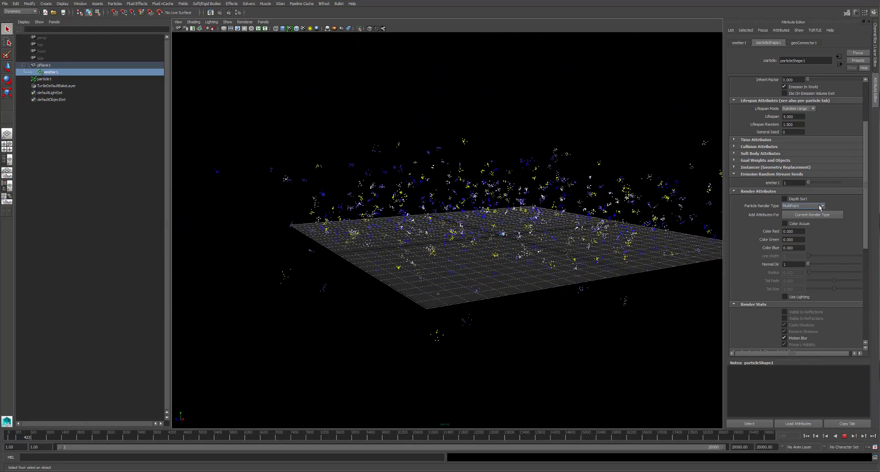
pyautogui.click(822, 206)
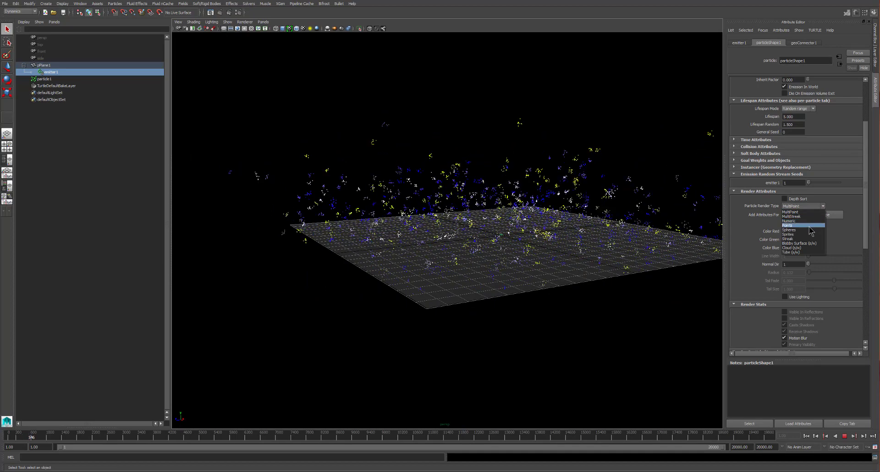
pyautogui.press('Escape')
pyautogui.press('Down')
pyautogui.press('Down')
pyautogui.press('Down')
pyautogui.press('Down')
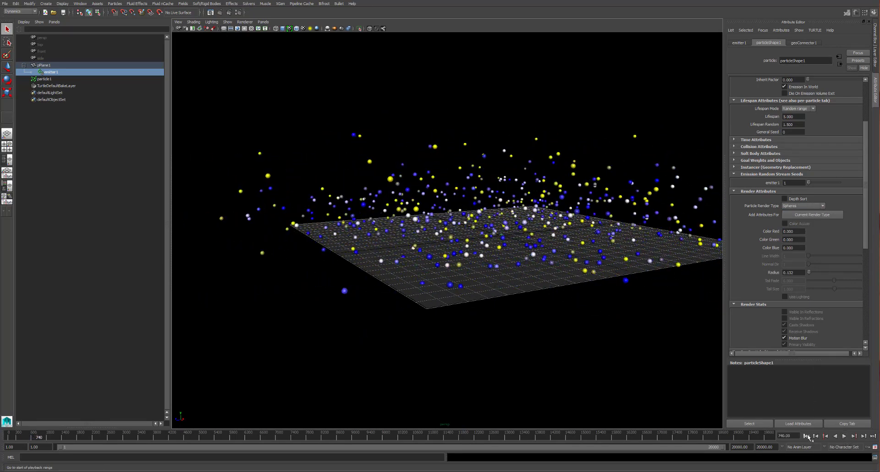
# Replay the sphere particles from the first frame, inspect them from above the plane, and stop the playback
pyautogui.click(844, 435)
pyautogui.hotkey('alt', 'shift', 'v')
pyautogui.click(844, 436)
pyautogui.keyDown('alt'); pyautogui.moveTo(535, 310); pyautogui.dragTo(666, 374); pyautogui.keyUp('alt')
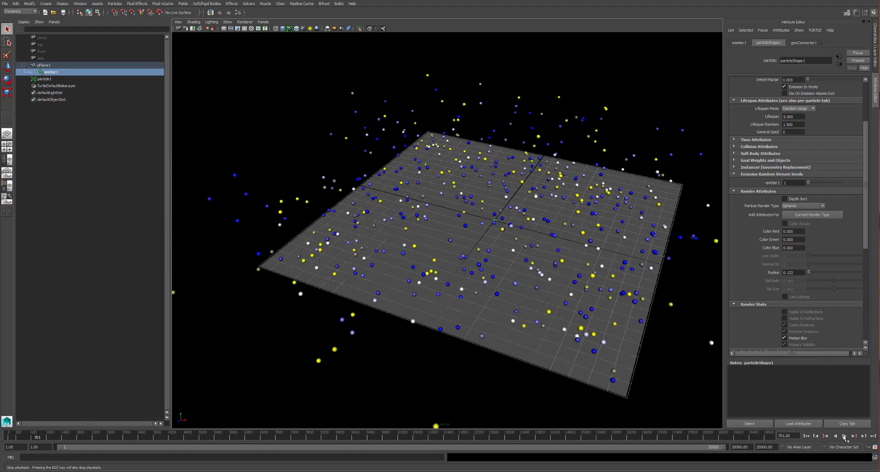
pyautogui.click(845, 437)
# Replay briefly from the first frame, stop once particles have emitted, and add a Newton field to particle1
pyautogui.scroll(-9, 771, 308)
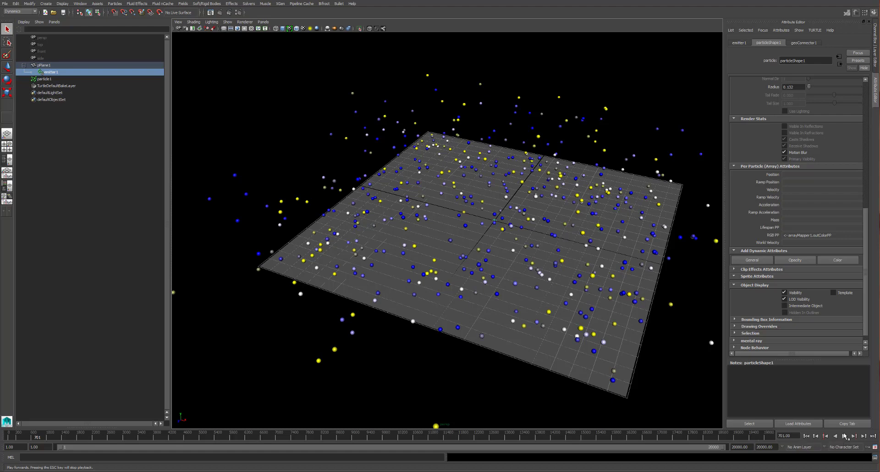
pyautogui.click(806, 436)
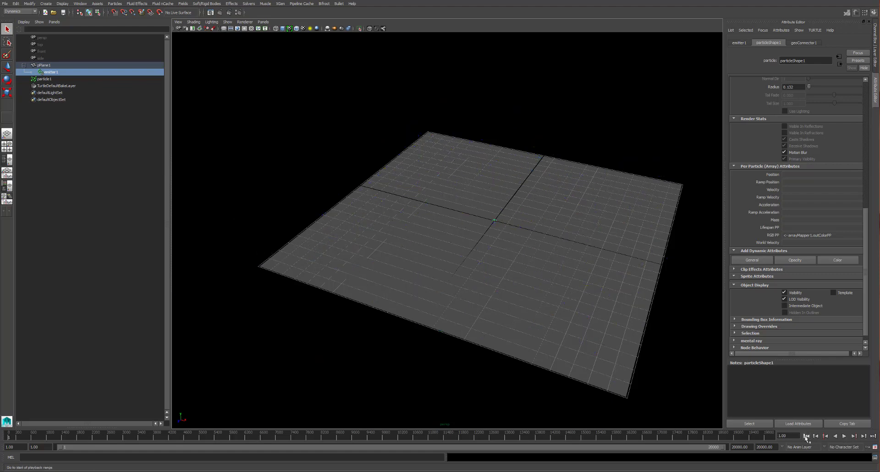
pyautogui.click(844, 436)
pyautogui.click(844, 436)
pyautogui.keyDown('alt'); pyautogui.moveTo(566, 389); pyautogui.dragTo(561, 340); pyautogui.keyUp('alt')
pyautogui.moveTo(459, 167); pyautogui.dragTo(579, 185)
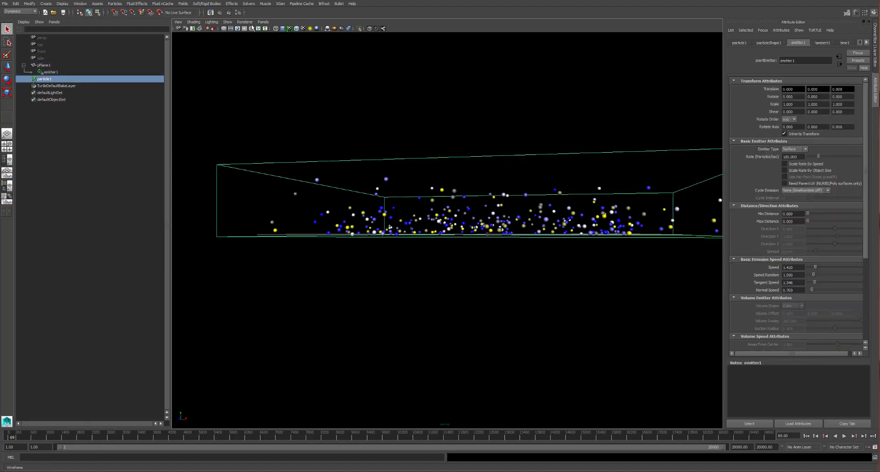
pyautogui.click(185, 3)
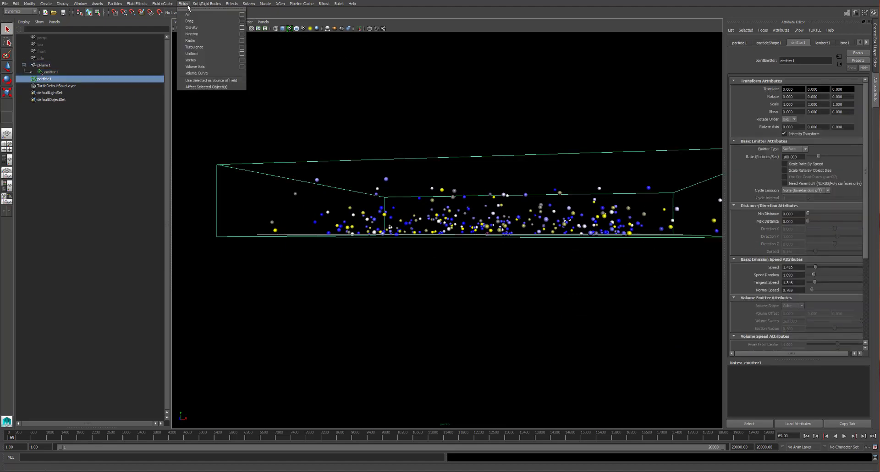
pyautogui.click(208, 35)
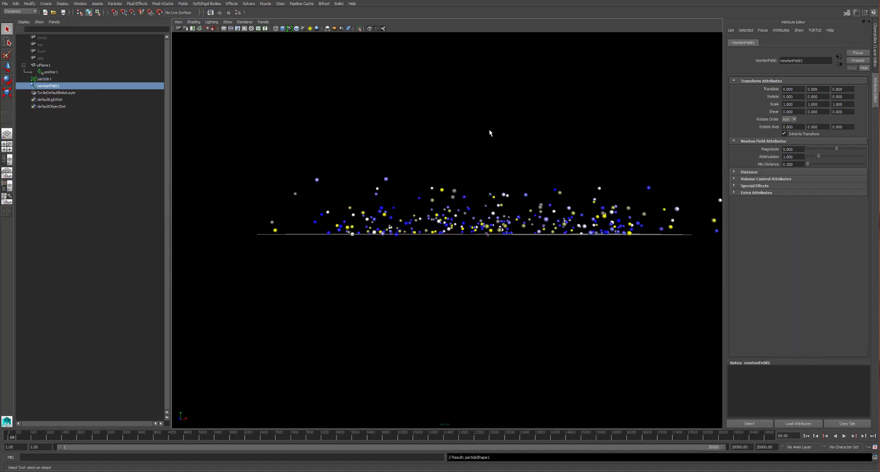
# Replay the simulation from the first frame to examine the Newton field's effect on the particles, and stop it
pyautogui.scroll(-2, 574, 183)
pyautogui.moveTo(507, 186)
pyautogui.keyDown('alt'); pyautogui.mouseDown()
pyautogui.moveTo(509, 220)
pyautogui.moveTo(511, 197)
pyautogui.mouseUp(); pyautogui.keyUp('alt')
pyautogui.click(806, 436)
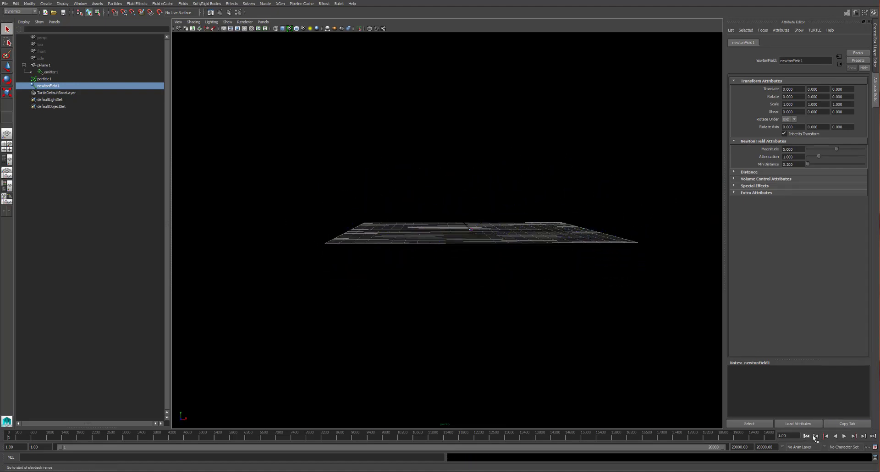
pyautogui.click(844, 435)
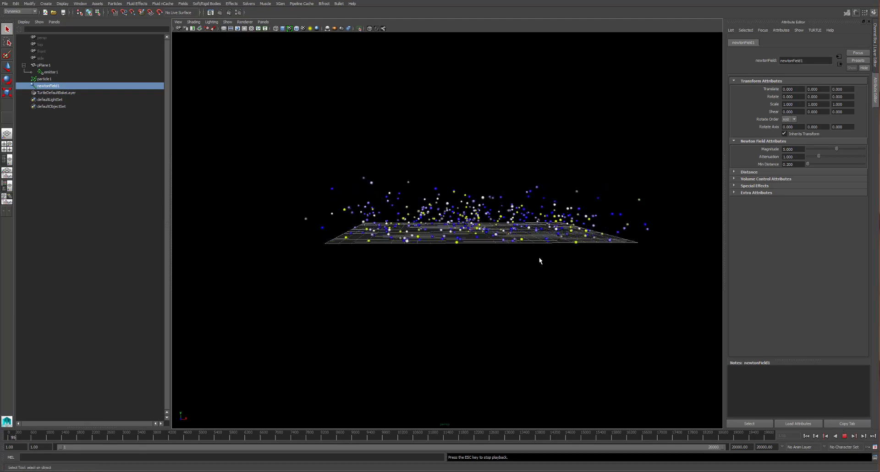
pyautogui.keyDown('alt'); pyautogui.moveTo(540, 255); pyautogui.dragTo(412, 252); pyautogui.keyUp('alt')
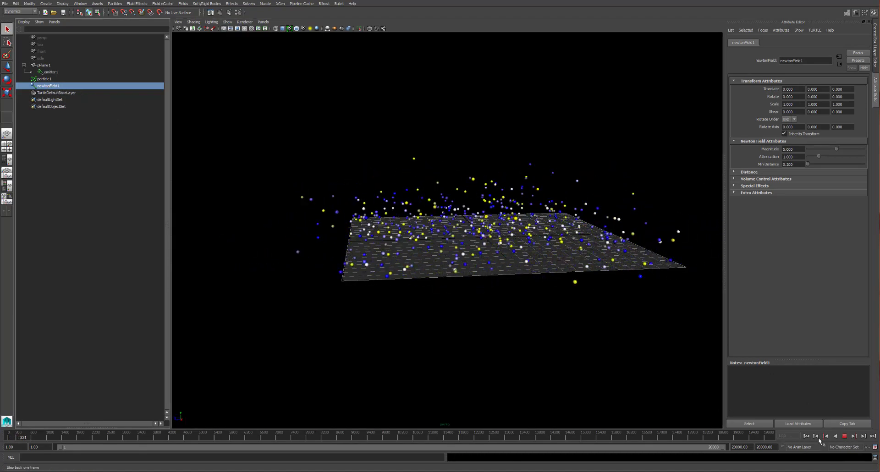
pyautogui.press('Escape')
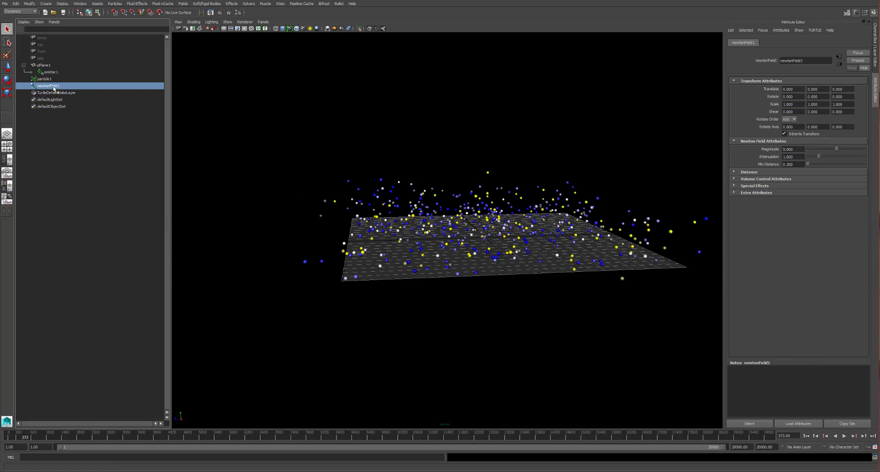
# Move newtonField1 straight up along Y above the plane's center and replay the simulation from the first frame
pyautogui.press('w')
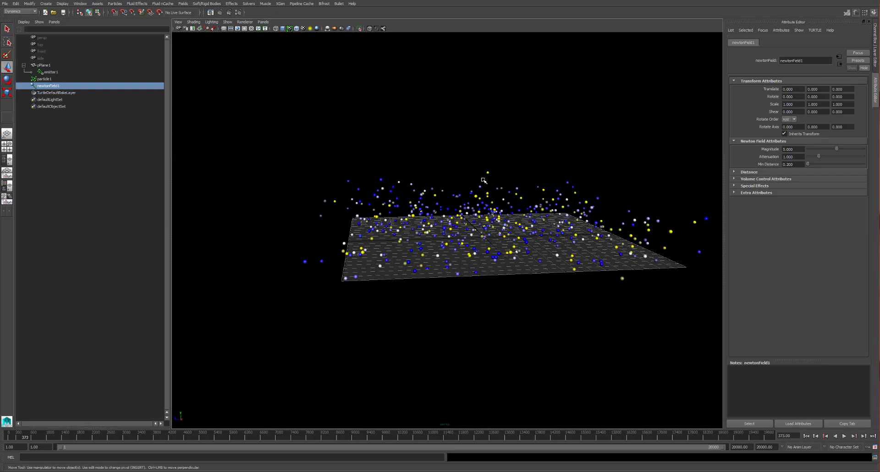
pyautogui.moveTo(486, 207); pyautogui.dragTo(491, 104)
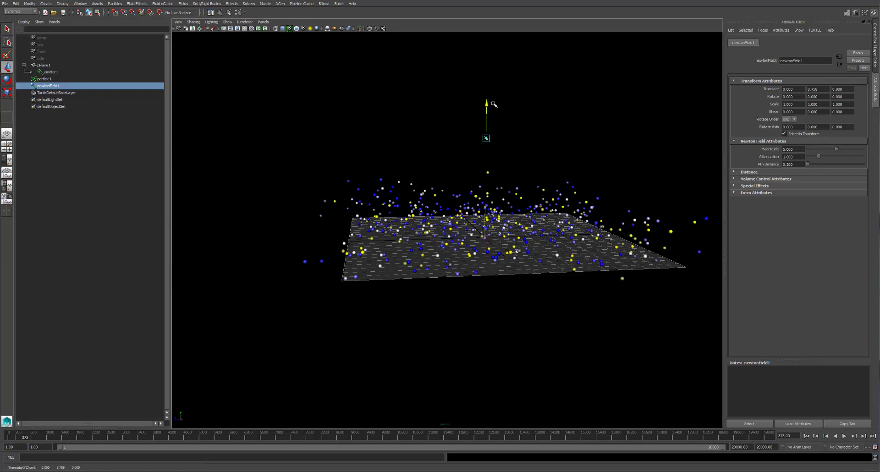
pyautogui.click(806, 436)
pyautogui.click(844, 436)
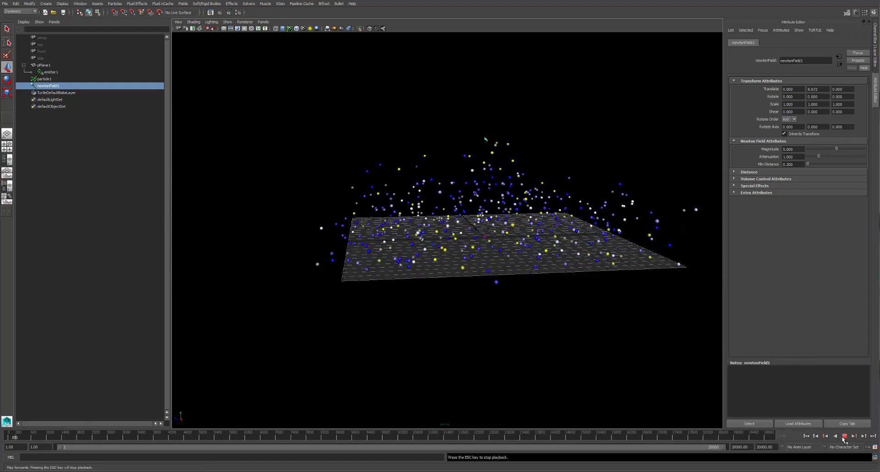
pyautogui.keyDown('alt'); pyautogui.moveTo(539, 261); pyautogui.dragTo(538, 265); pyautogui.keyUp('alt')
pyautogui.keyDown('alt'); pyautogui.moveTo(570, 269); pyautogui.dragTo(666, 268); pyautogui.keyUp('alt')
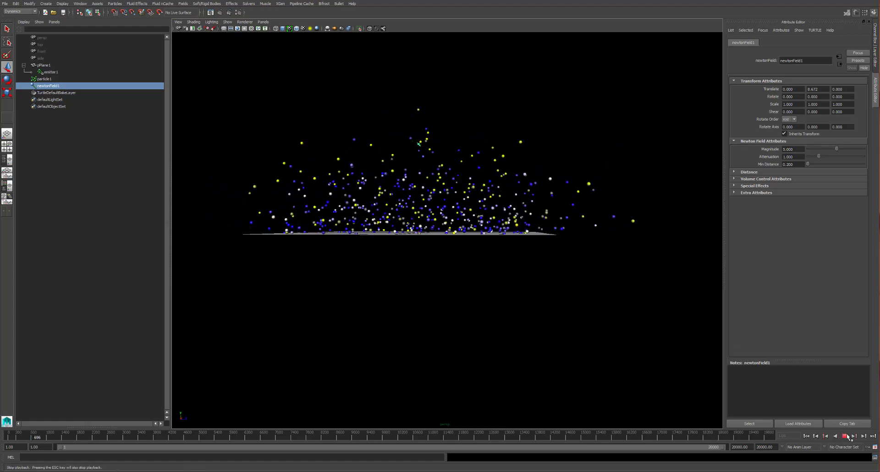
# Set newtonField1's Magnitude to about 21.74 during playback, stop the simulation, and widen the Attribute Editor
pyautogui.moveTo(836, 149)
pyautogui.mouseDown()
pyautogui.moveTo(852, 149)
pyautogui.moveTo(832, 150)
pyautogui.moveTo(842, 151)
pyautogui.mouseUp()
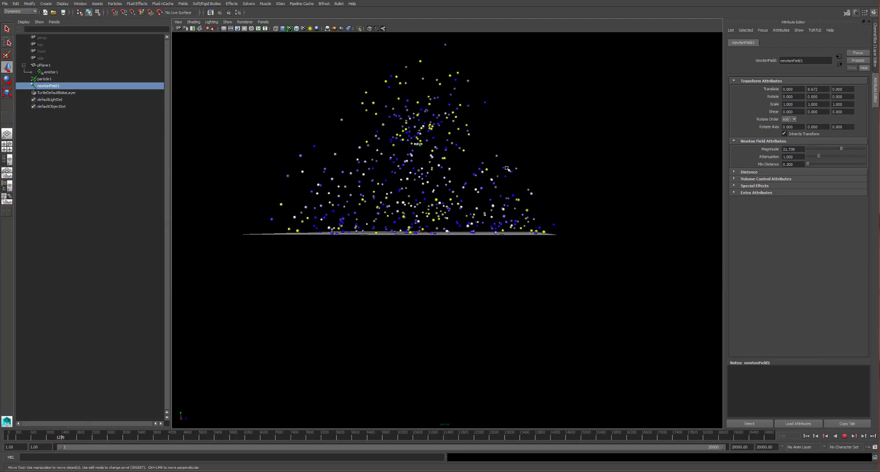
pyautogui.keyDown('alt'); pyautogui.moveTo(506, 169); pyautogui.dragTo(279, 176); pyautogui.keyUp('alt')
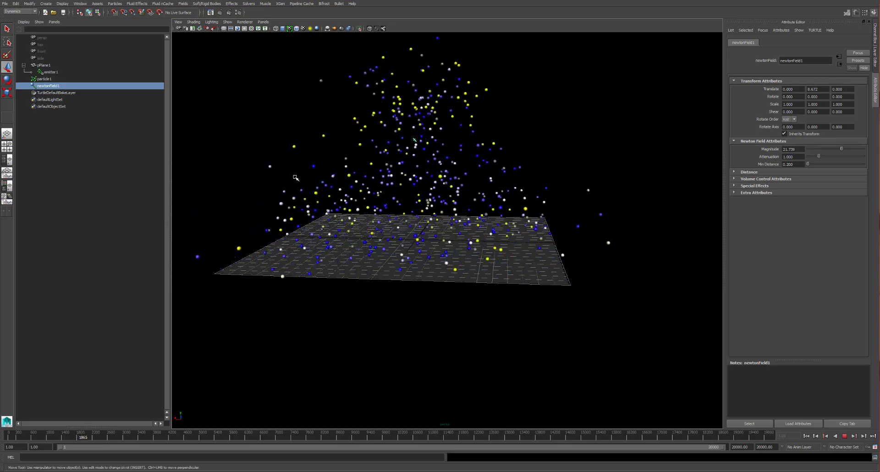
pyautogui.click(843, 436)
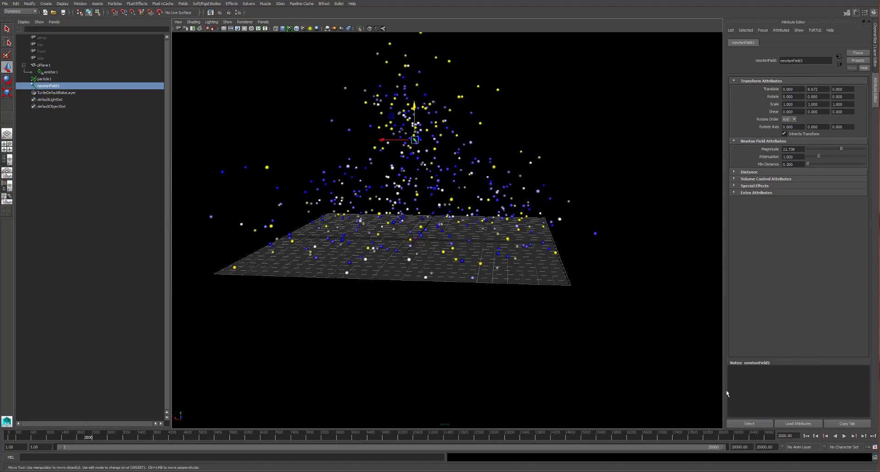
pyautogui.moveTo(724, 390); pyautogui.dragTo(679, 392)
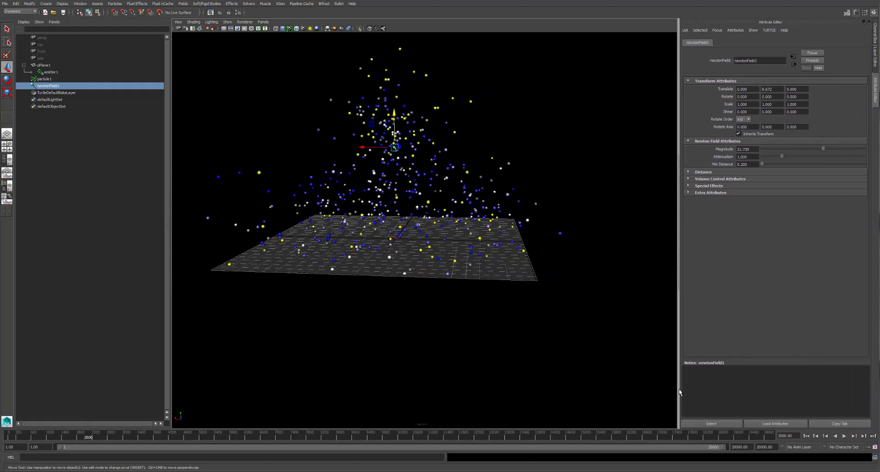